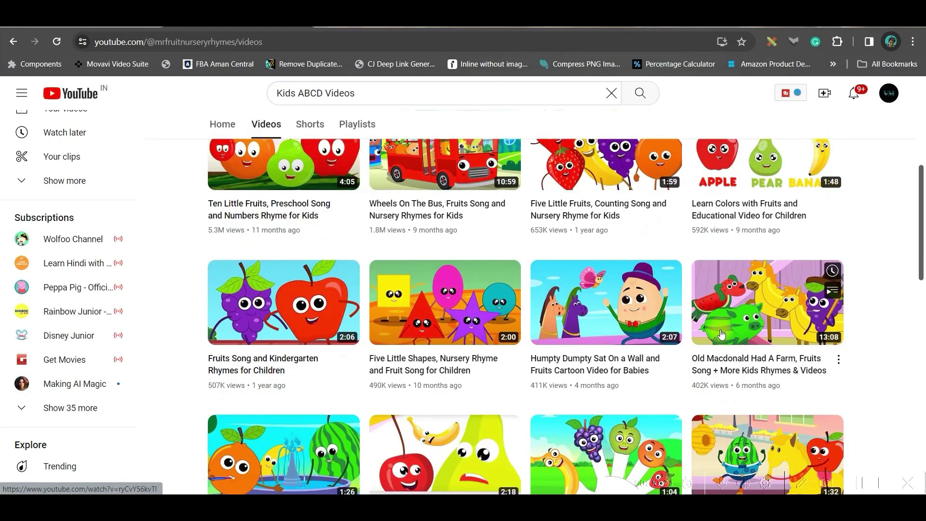
Ask ChatGPT for a toddler script on apples, oranges and grapes, their colours and food value
scroll(721, 333, down, 3)
scroll(721, 333, down, 1)
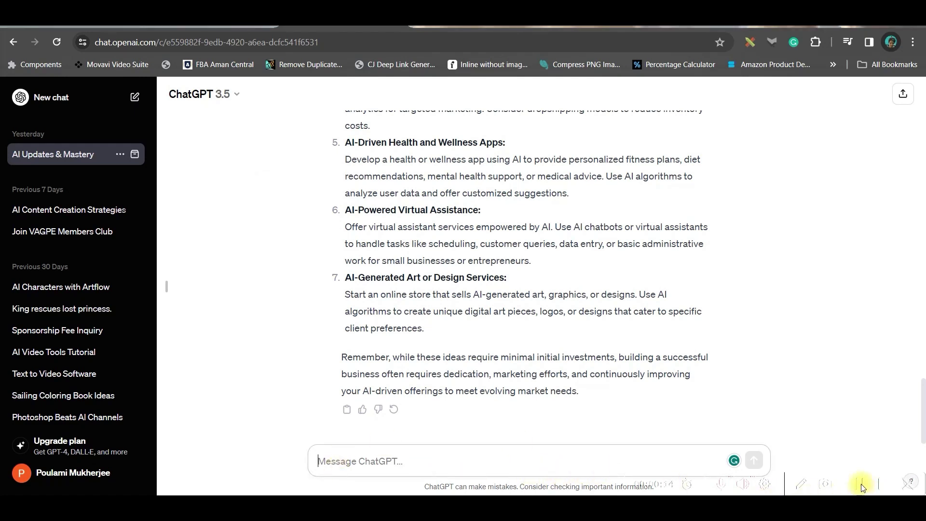
text(Write a Short script for an educational YouTube video on " The Topic", the video should talk about " The main points / Flow" for " The target audience" in " Word Limit" words.)
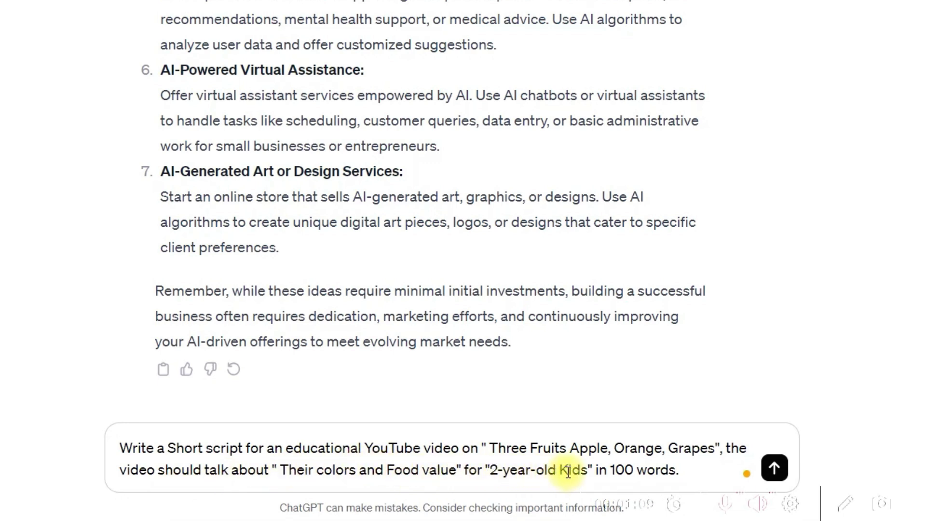
click(774, 467)
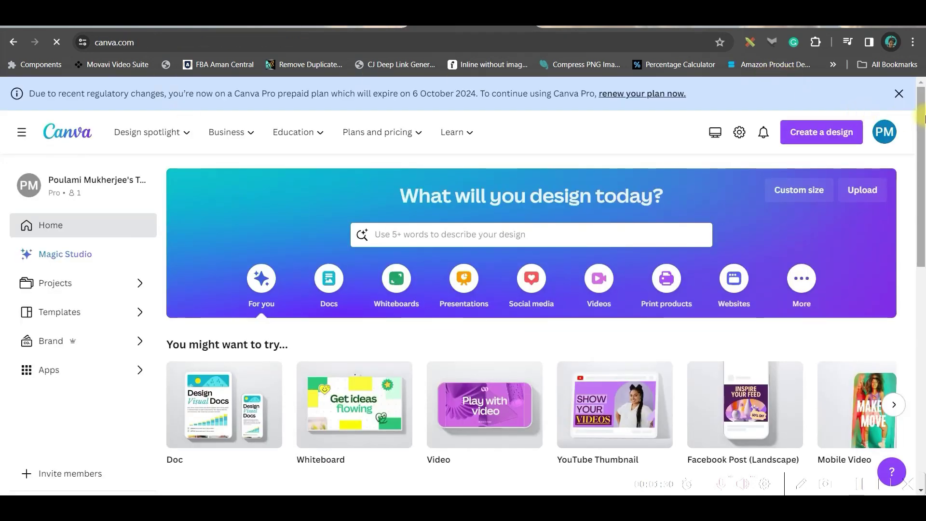
Dismiss the Pro plan notice and search Canva designs for 'YouTube Video'
click(898, 93)
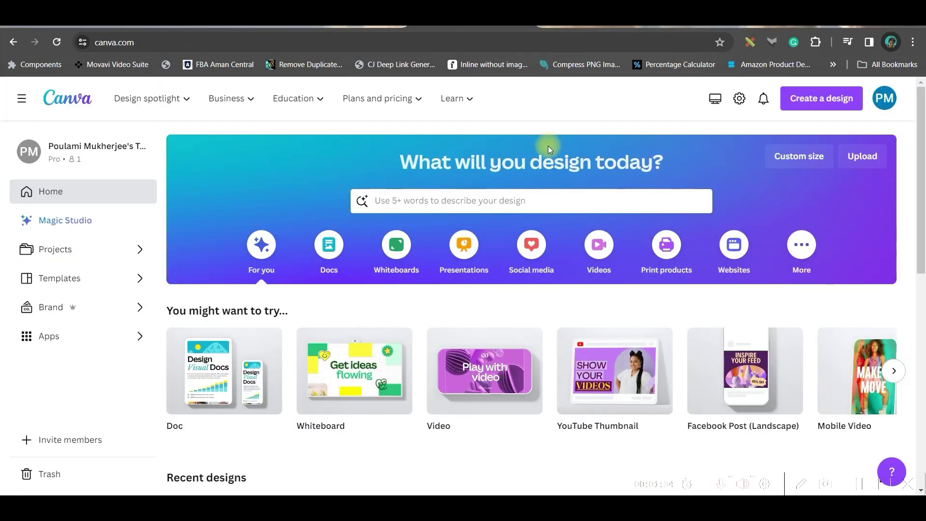
click(504, 201)
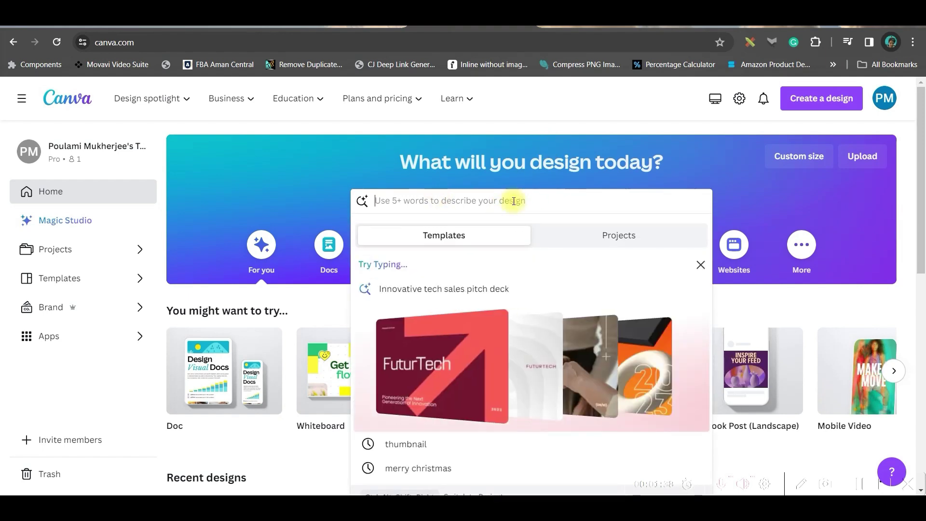
text(Y)
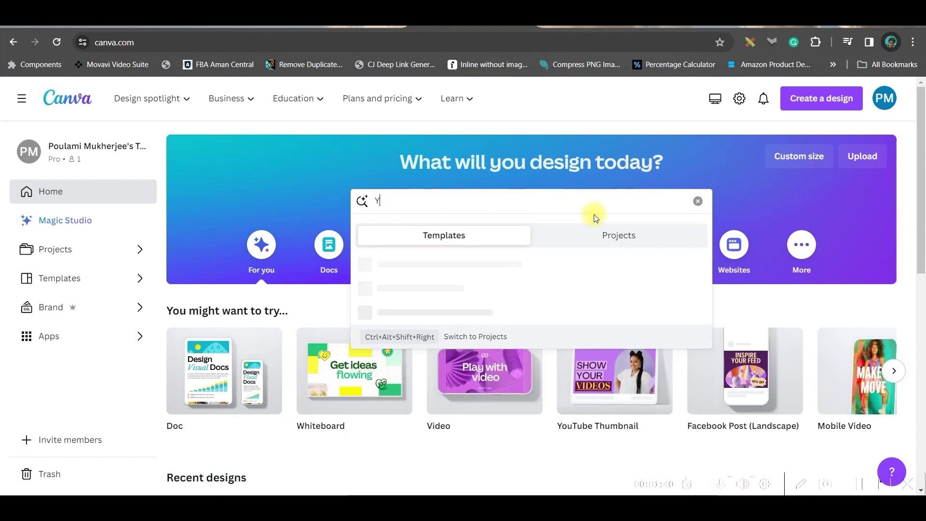
text(ouTube Video)
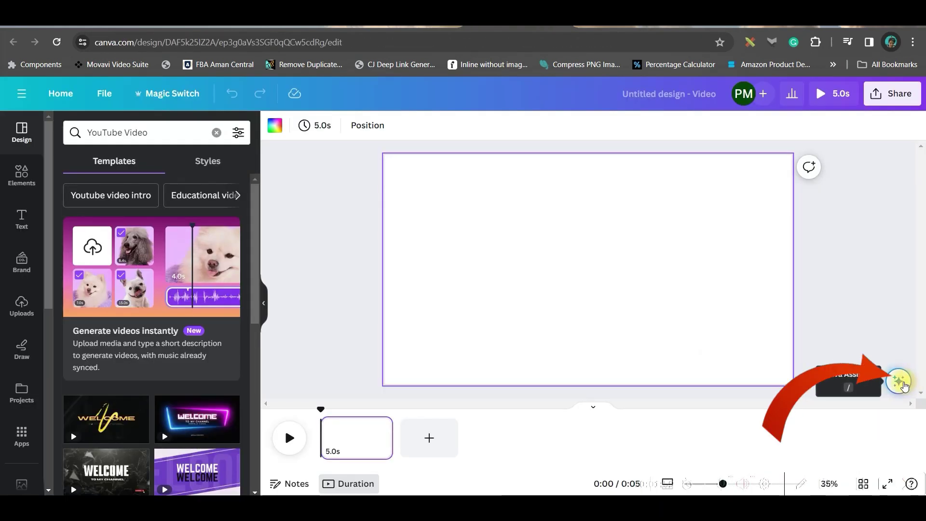
Generate the fruit welcome script onto the page with Magic Write, using the copied ChatGPT prompt
click(899, 383)
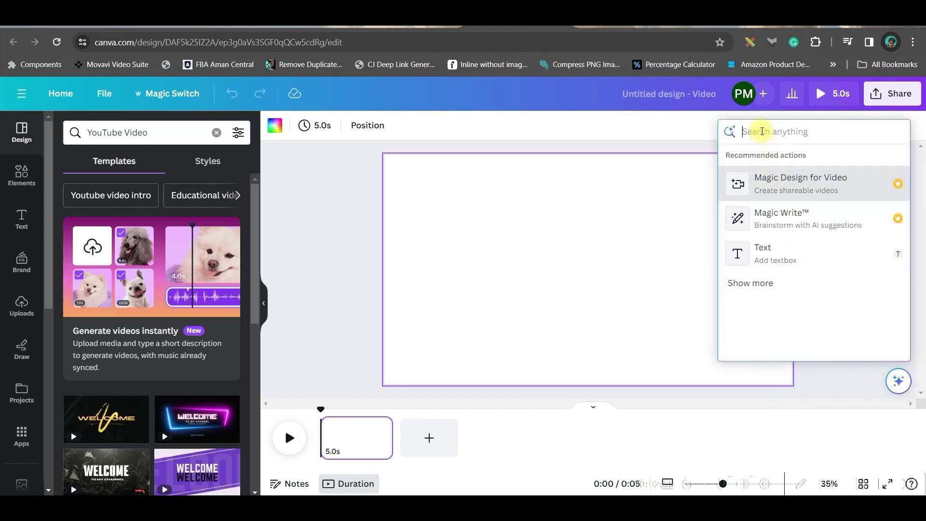
click(772, 215)
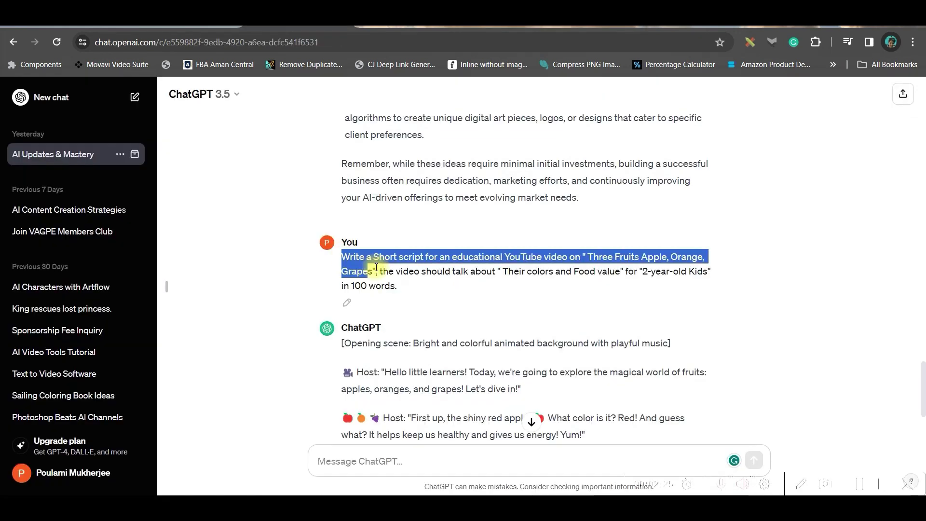
drag(342, 256, 399, 287)
key(ctrl+c)
key(ctrl+Tab)
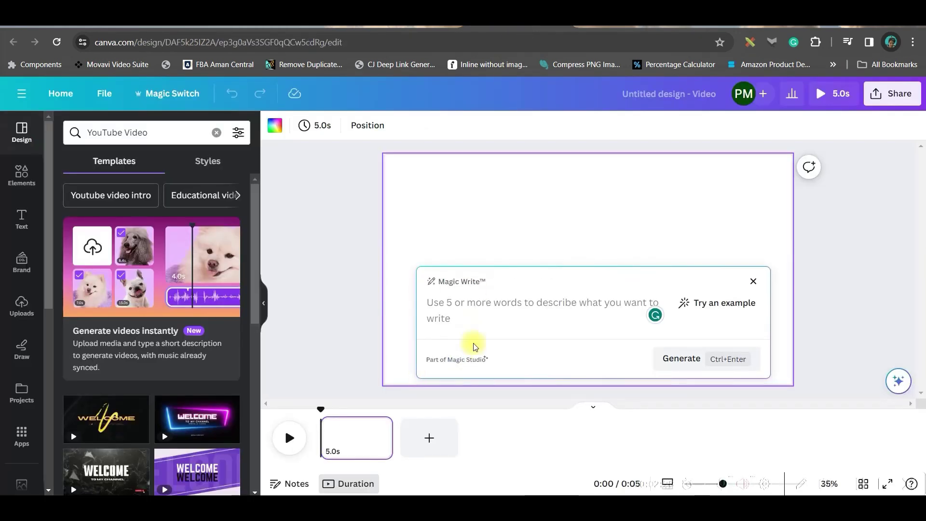
key(ctrl+v)
click(717, 379)
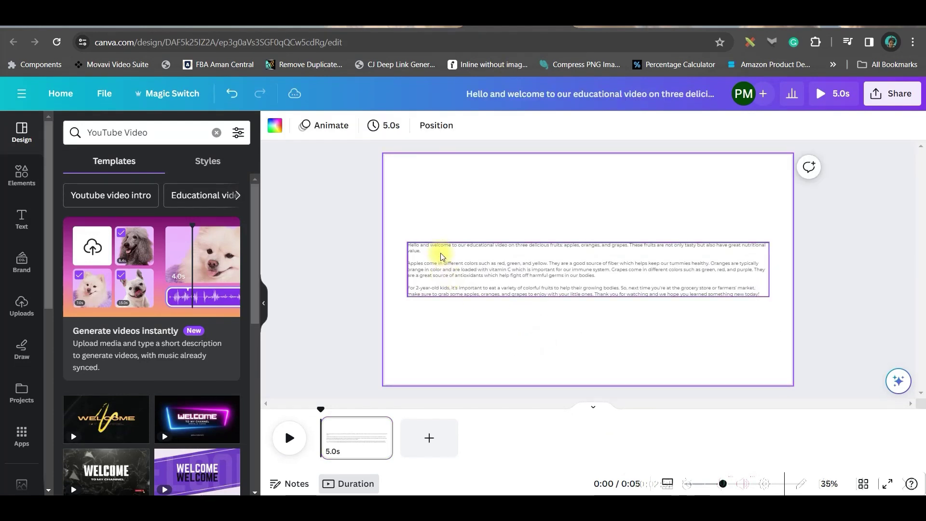
Scale up the generated script text box by dragging its corner handle
click(412, 249)
drag(407, 244, 393, 231)
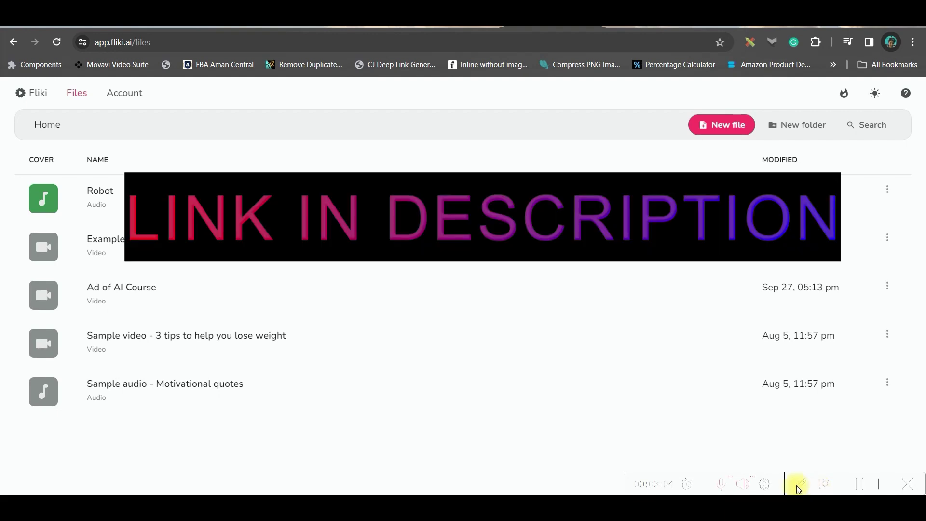
Start a new audio-only Fliki file that begins as an empty file
click(721, 127)
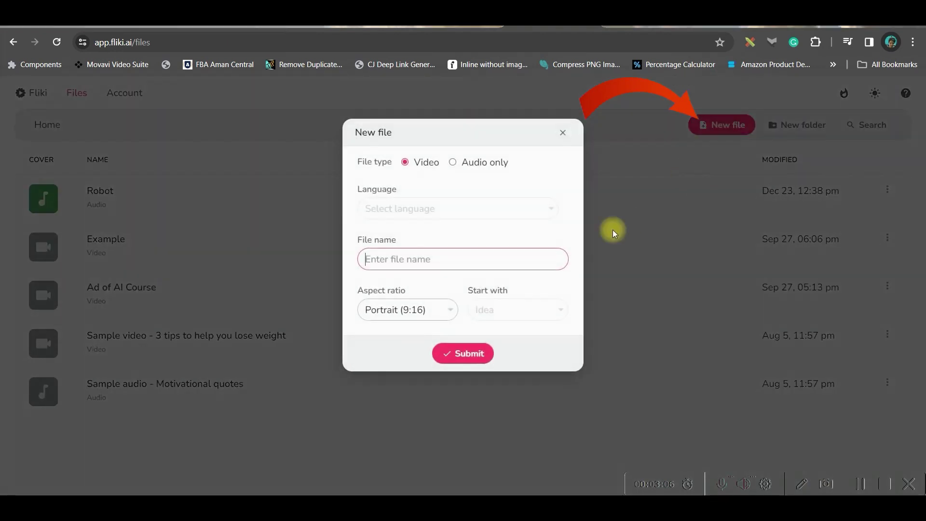
click(467, 163)
click(455, 269)
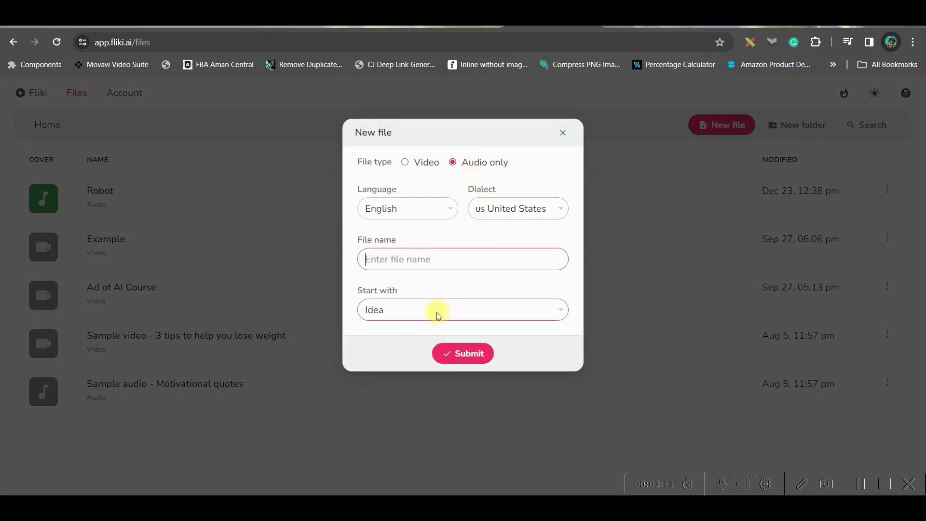
click(448, 313)
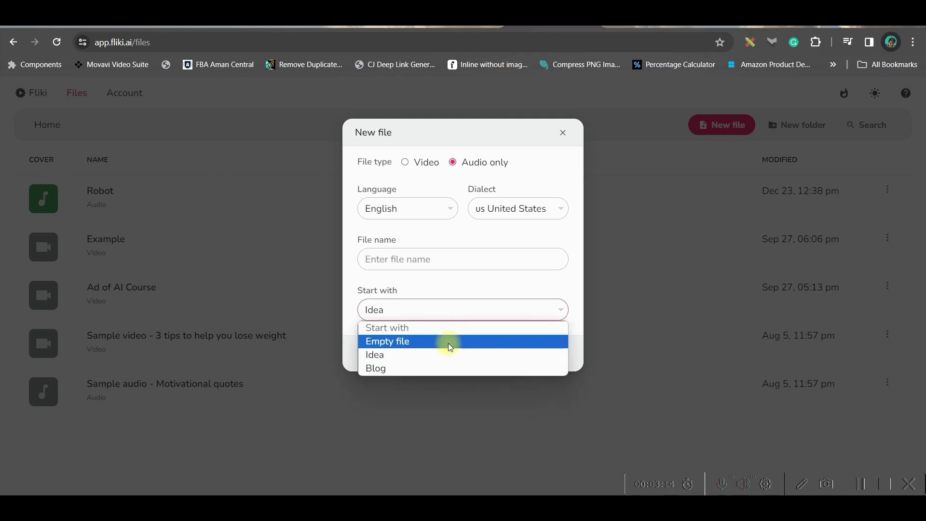
click(448, 343)
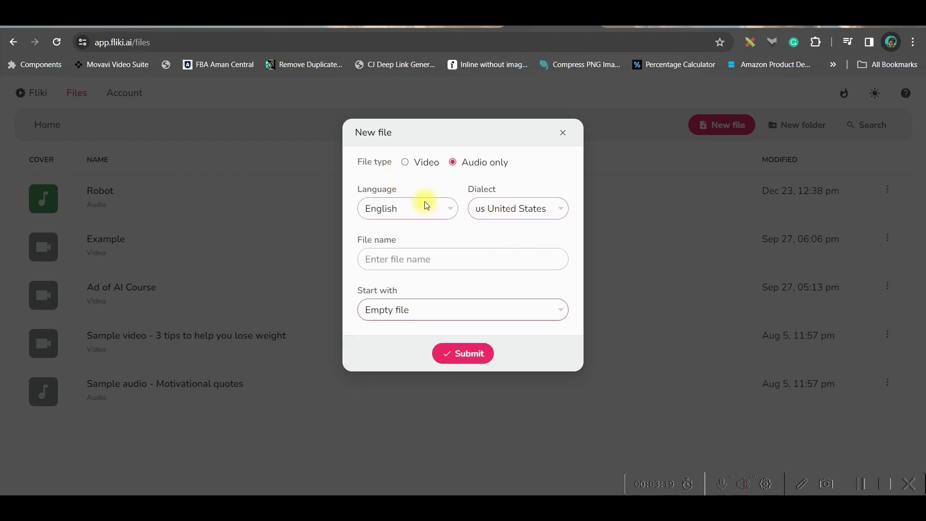
Keep the United States dialect, create the file, and choose Diarmid as the voiceover voice
click(529, 210)
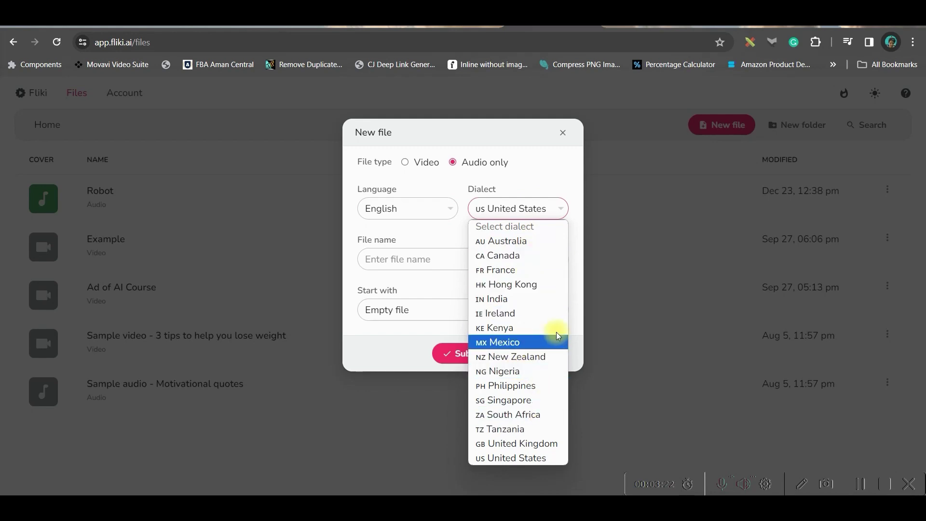
click(577, 439)
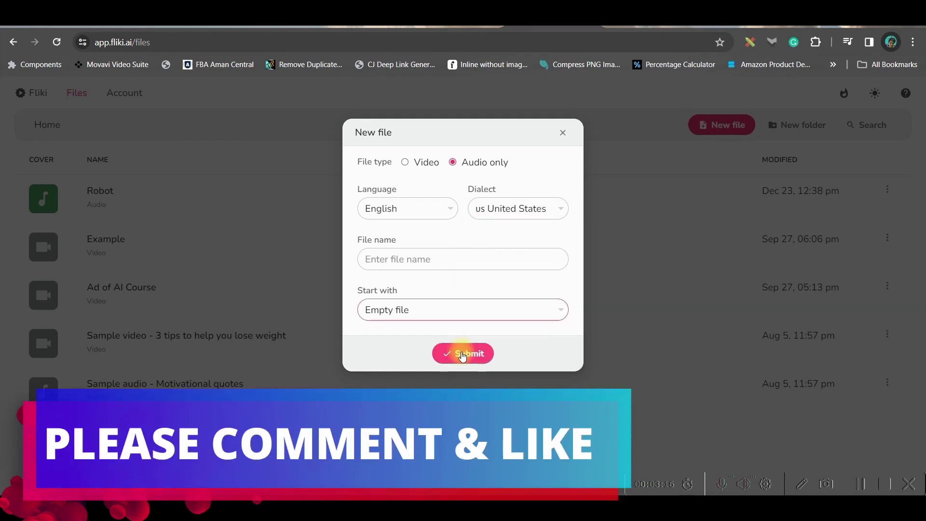
click(462, 353)
click(208, 308)
click(213, 236)
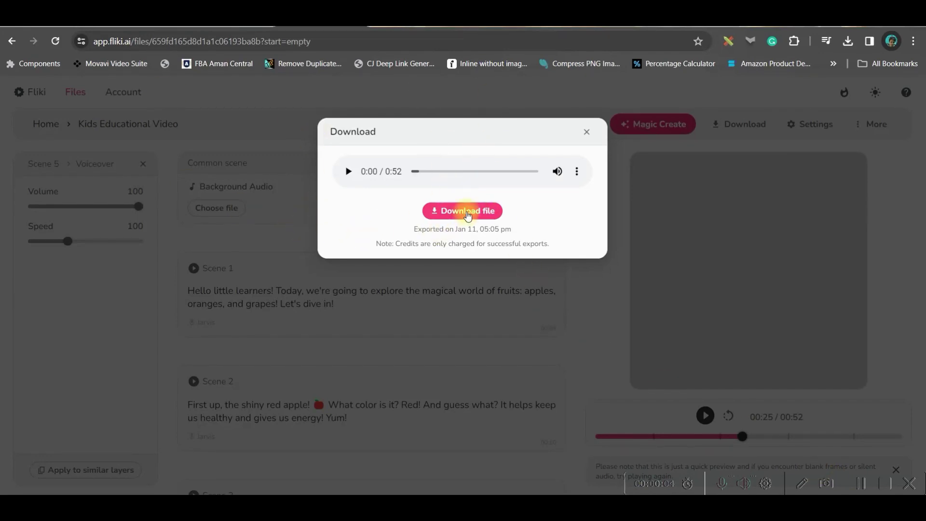
Download the 52-second voiceover as kids-educational-video.mp3
click(468, 213)
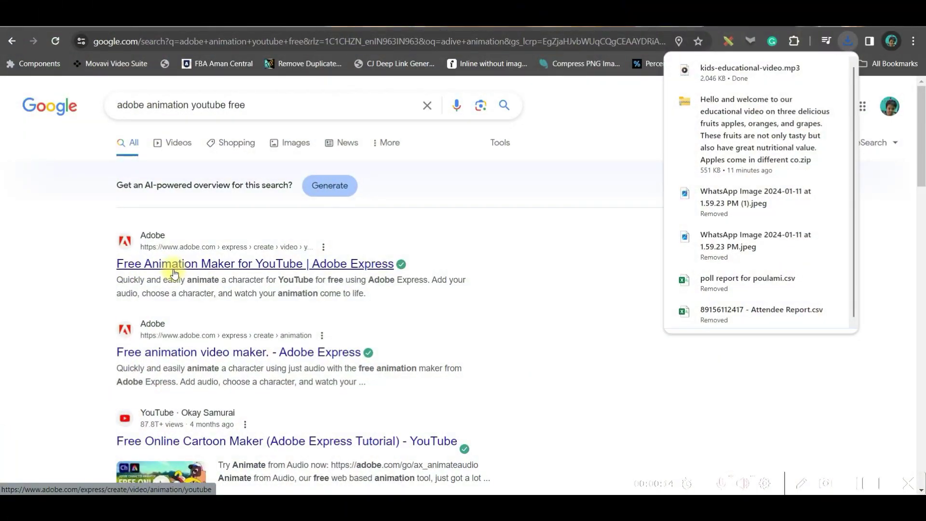
Open the Adobe Express Free Animation Maker result and launch its animate-from-audio tool
click(240, 265)
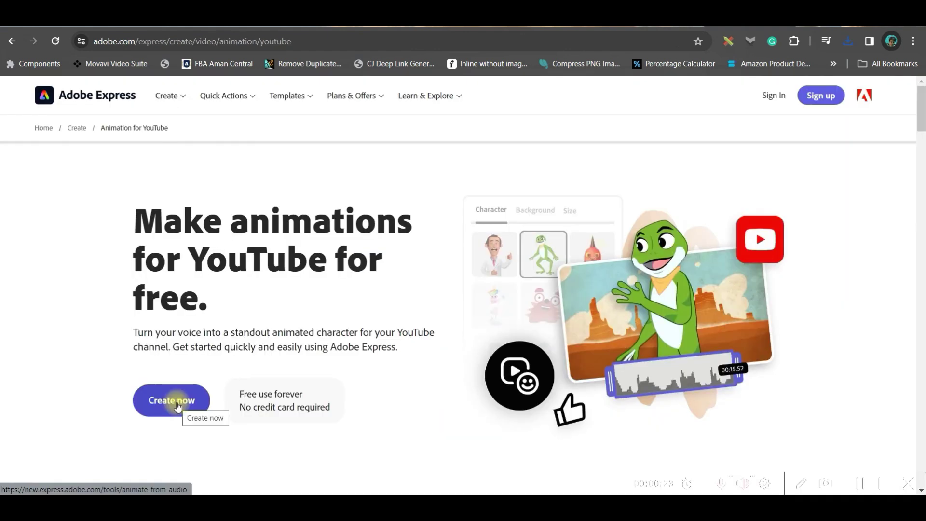
click(177, 407)
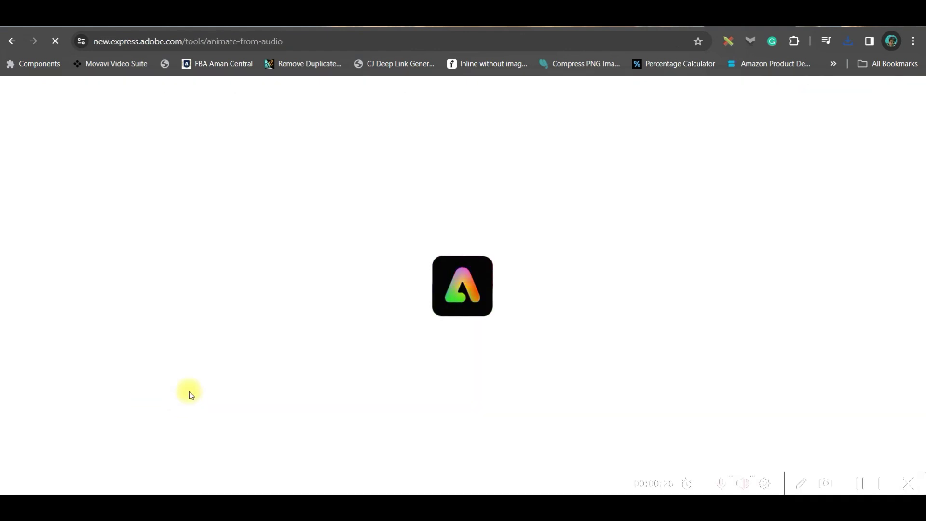
Filter characters to Creatures and pick the unicorn Stardust instead of the penguin
scroll(810, 412, down, 2)
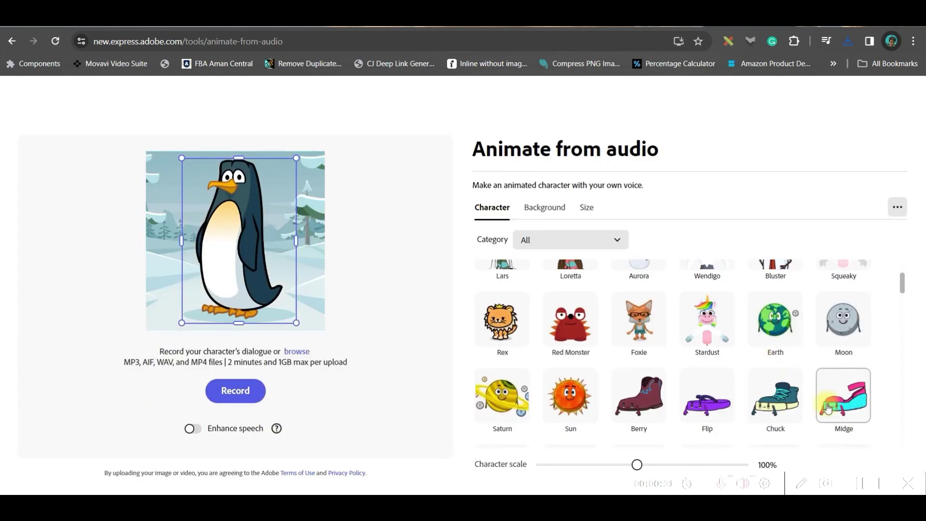
scroll(812, 407, down, 2)
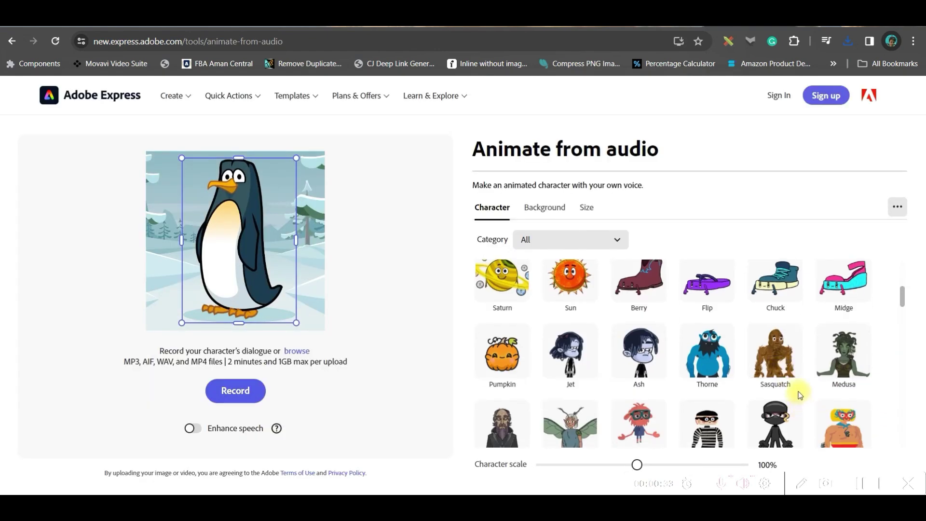
scroll(798, 394, down, 2)
scroll(772, 376, down, 2)
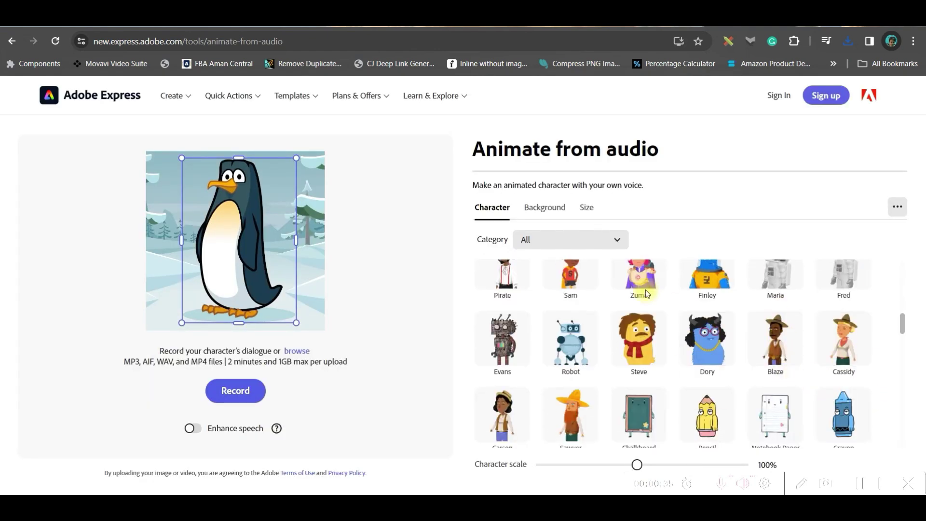
click(610, 239)
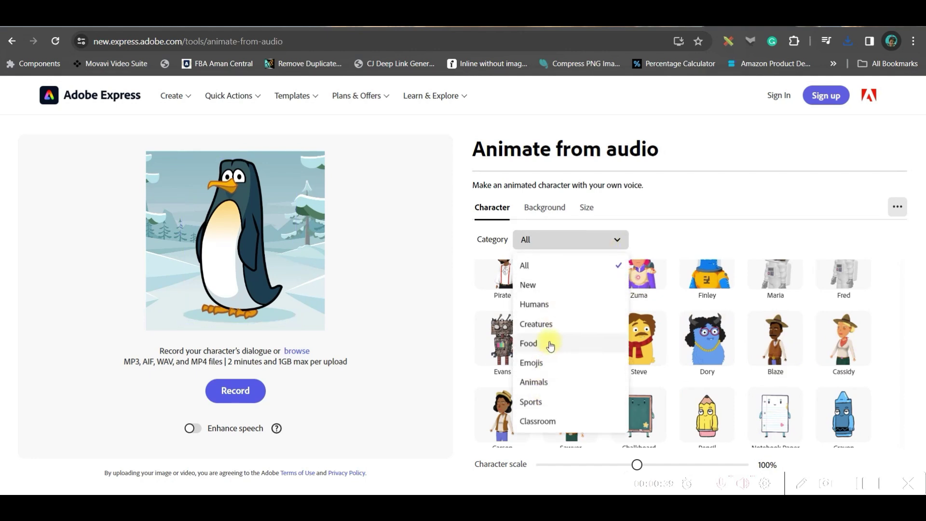
click(556, 326)
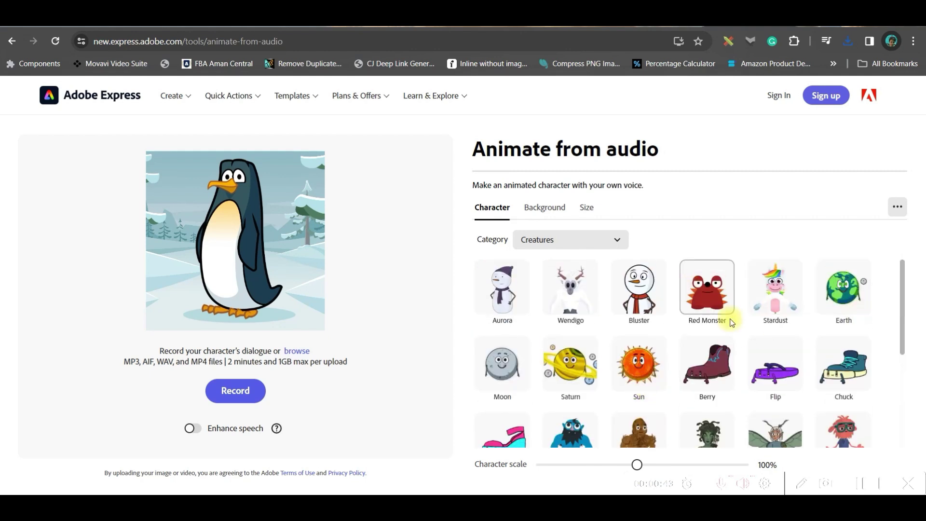
click(782, 314)
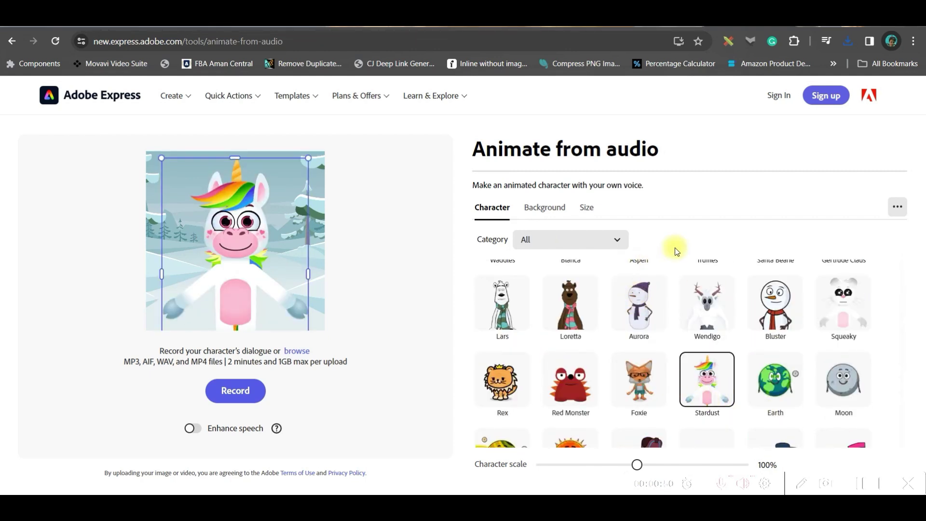
Set the animation size to Landscape 1.97:1 and pick the Fall Park background
mouse_move(638, 343)
click(587, 209)
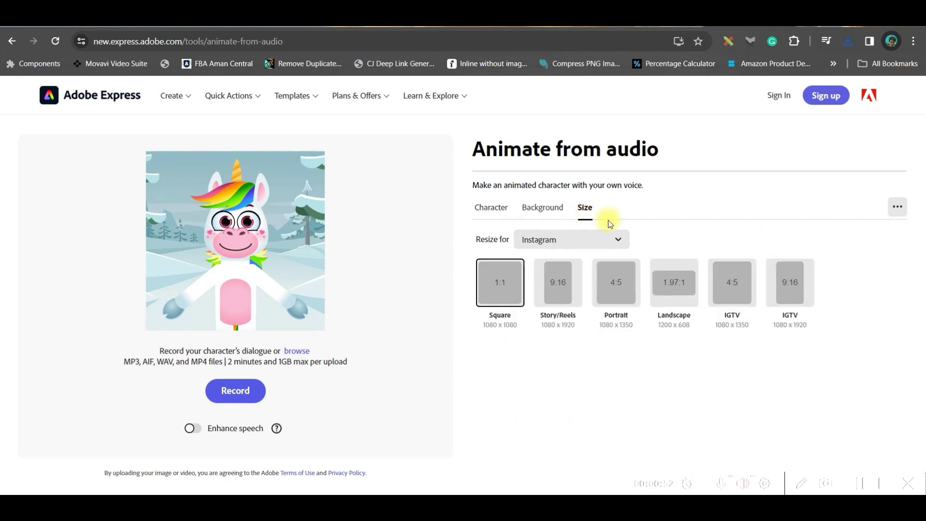
click(556, 294)
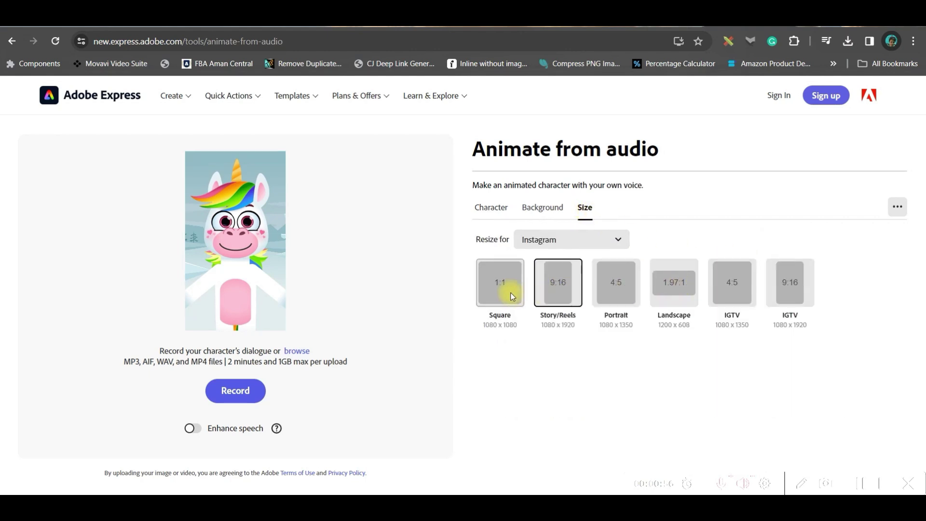
click(674, 289)
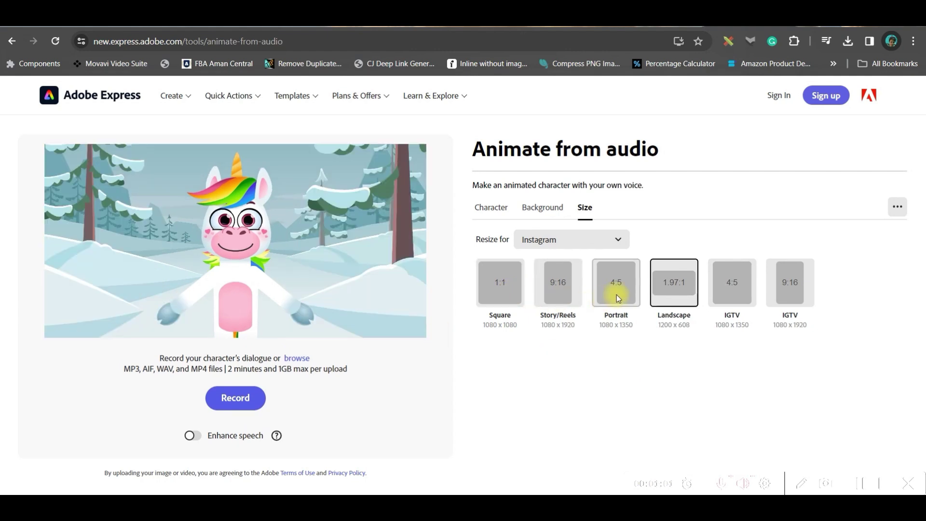
click(545, 210)
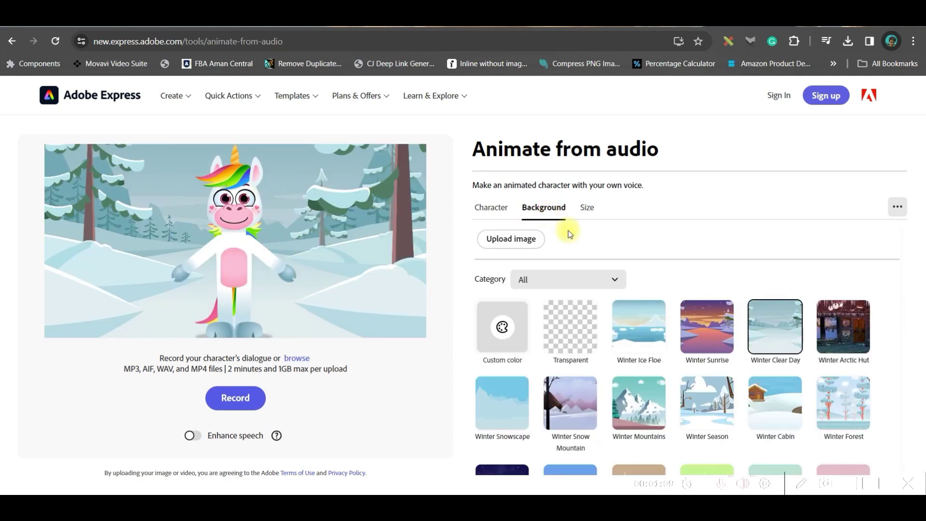
scroll(688, 340, down, 2)
scroll(704, 372, down, 3)
scroll(727, 407, down, 2)
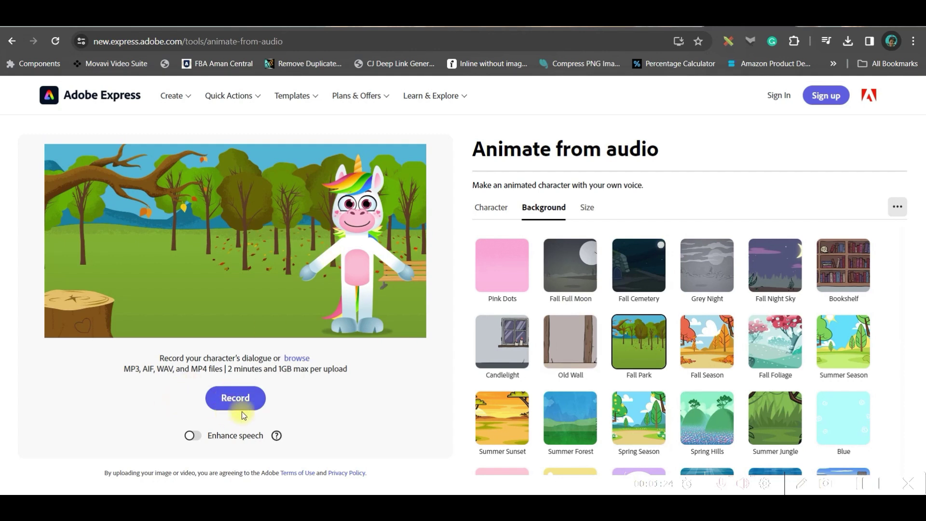
Skip microphone recording and choose kids-educational-video.mp3 from drive E as the dialogue audio
click(233, 398)
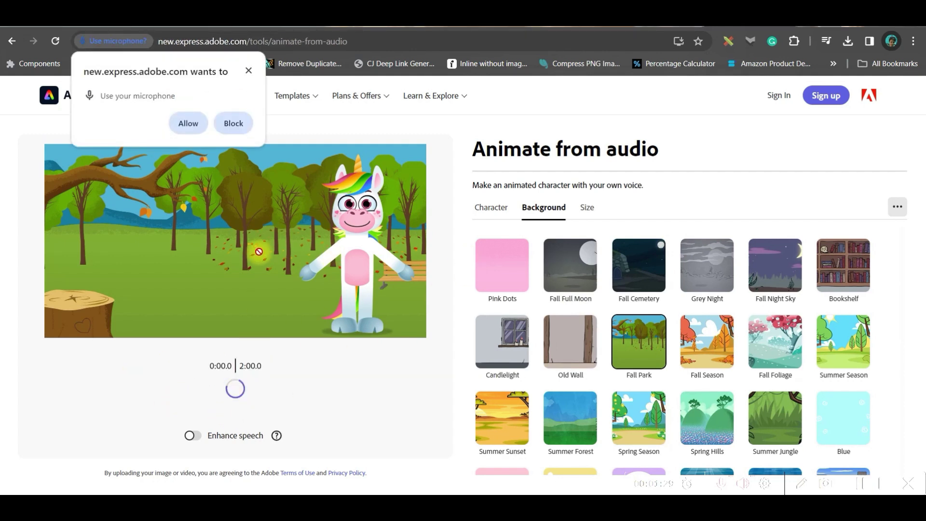
click(249, 72)
click(710, 447)
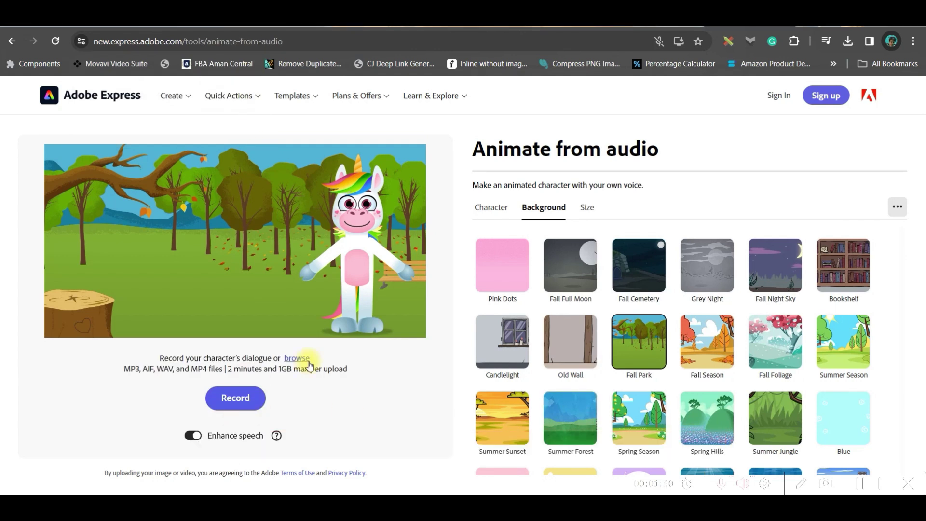
click(304, 359)
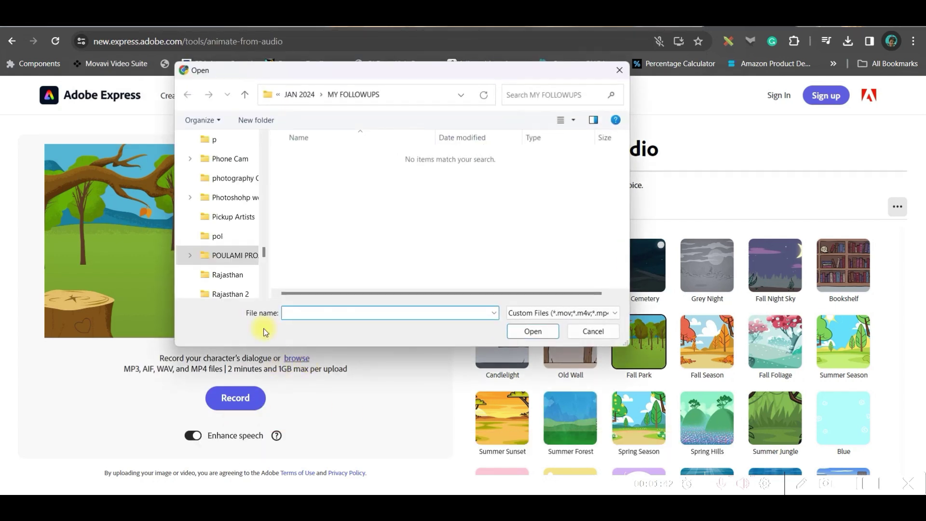
drag(263, 249, 264, 138)
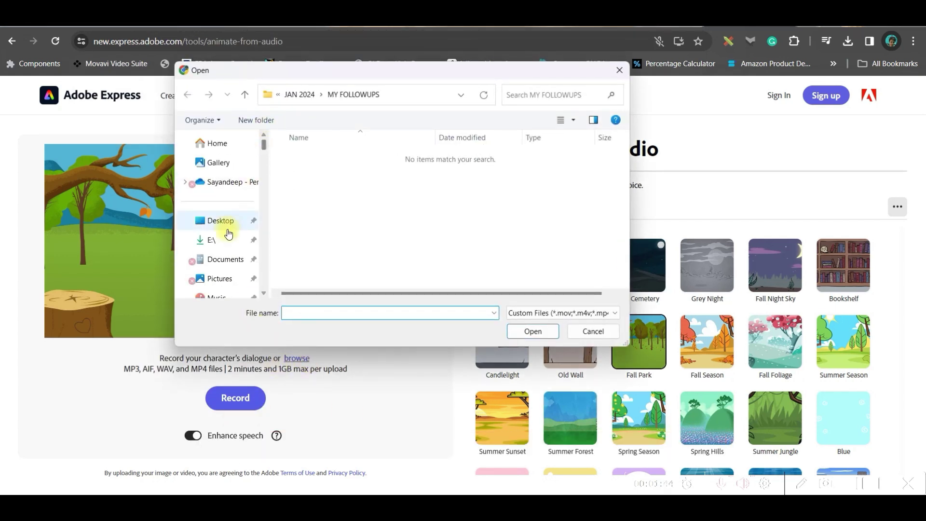
click(227, 237)
click(337, 207)
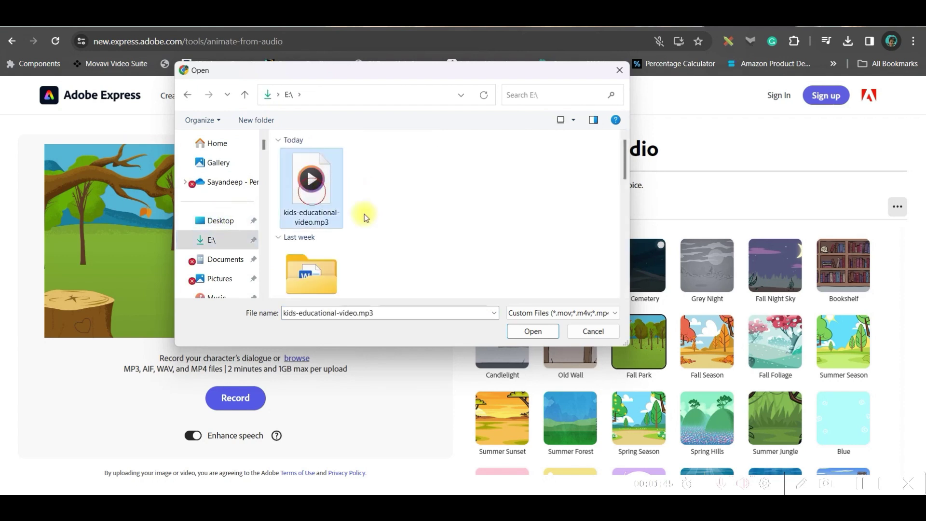
Animate the unicorn from the uploaded audio and download the 52-second animation as MP4
click(532, 331)
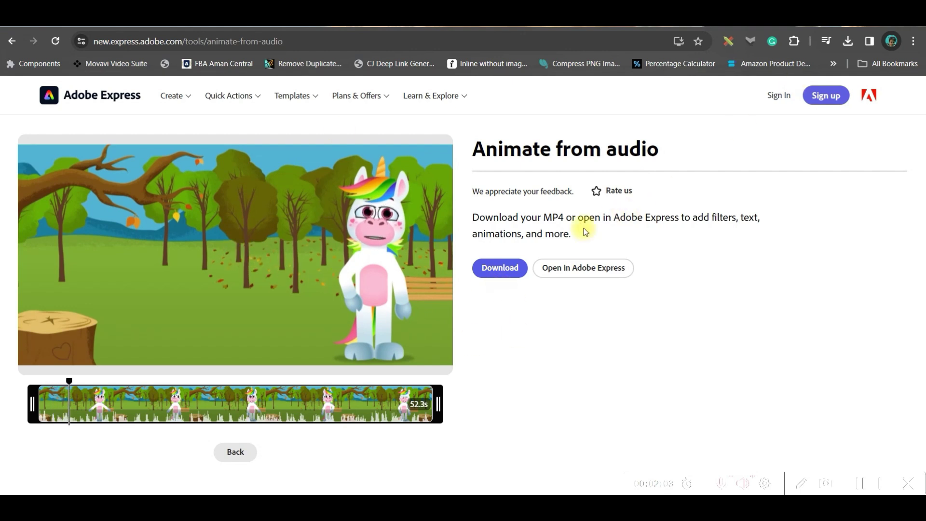
click(500, 269)
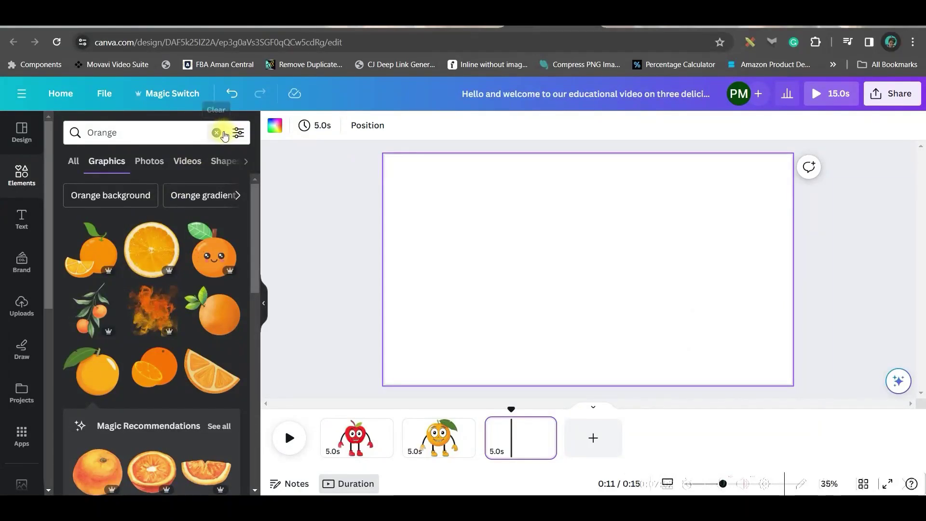
Search Elements for 'Appel' and add the red apple graphic, enlarged and centred on page three
click(217, 132)
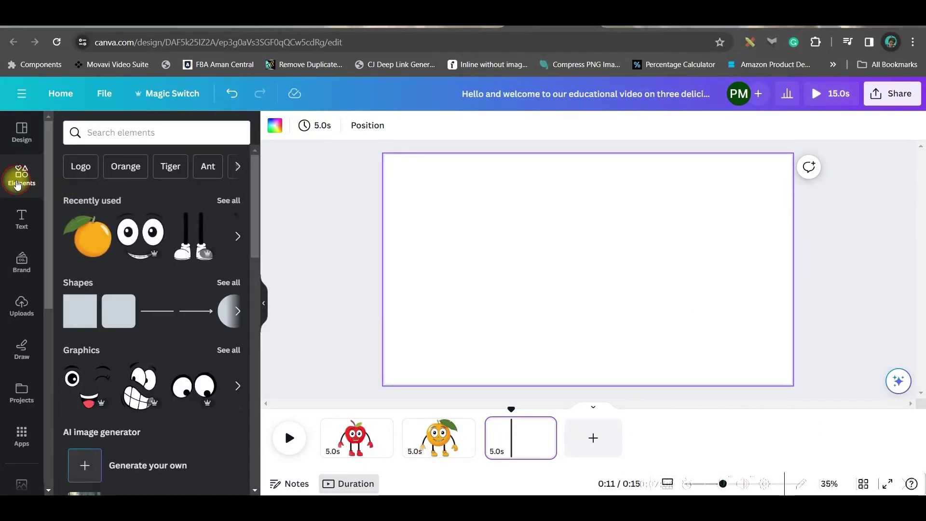
click(157, 130)
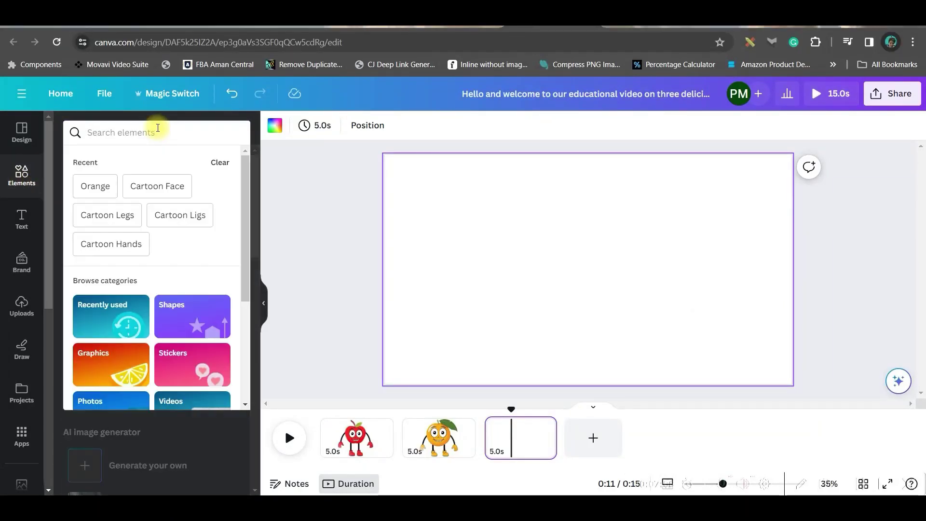
text(Appel)
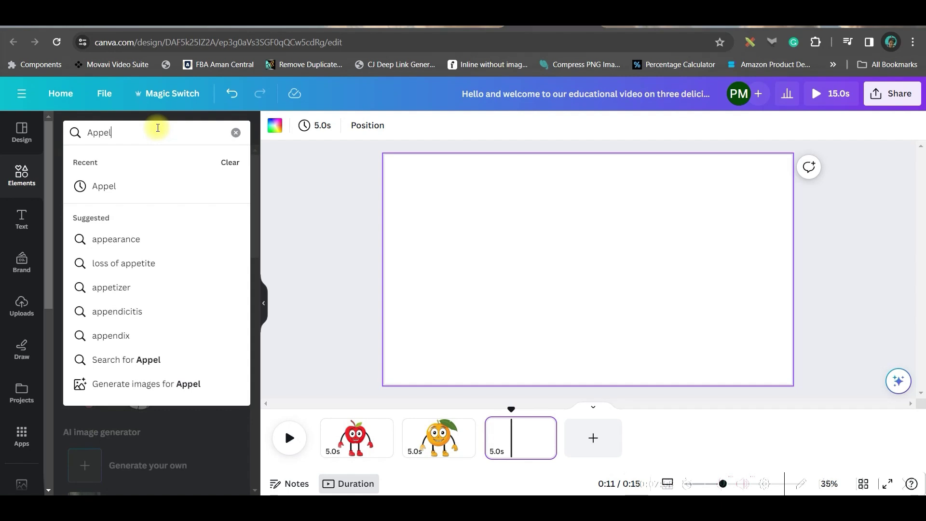
key(Return)
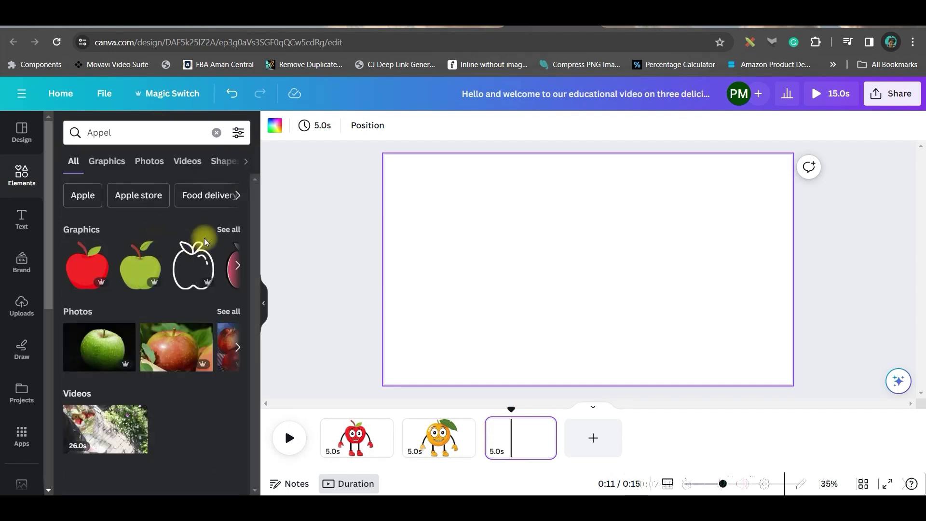
click(120, 157)
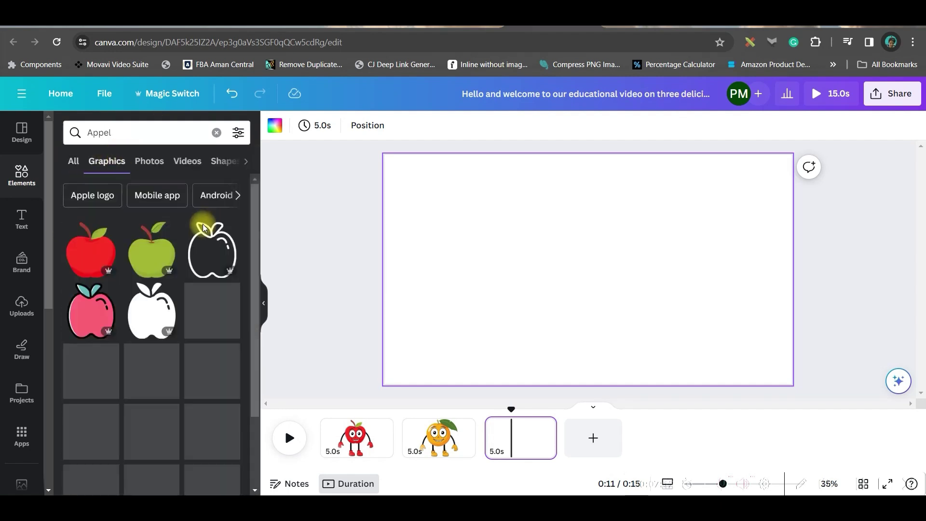
scroll(107, 249, down, 2)
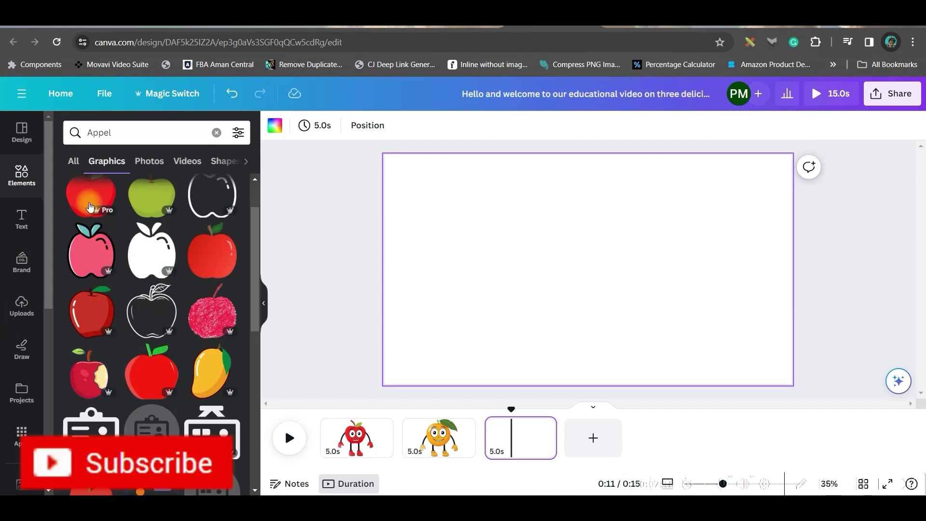
click(90, 200)
drag(651, 201, 671, 177)
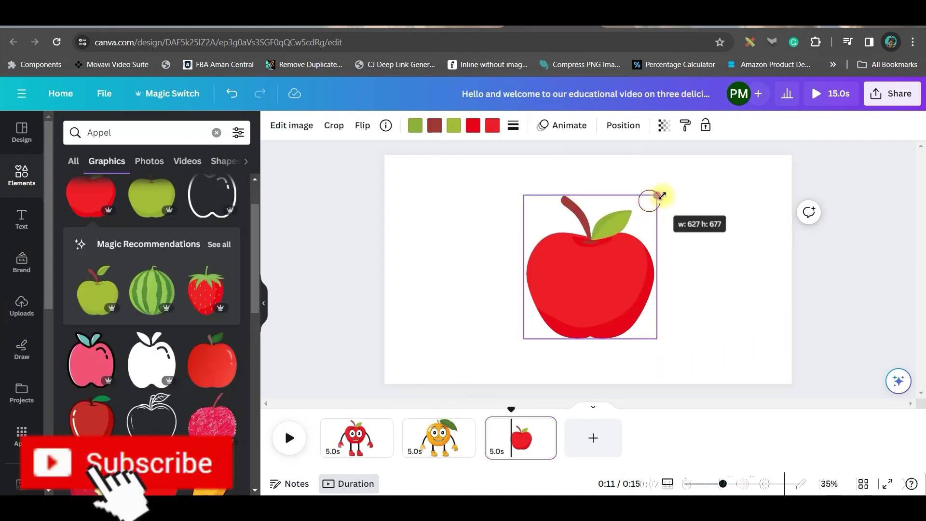
drag(638, 261, 628, 250)
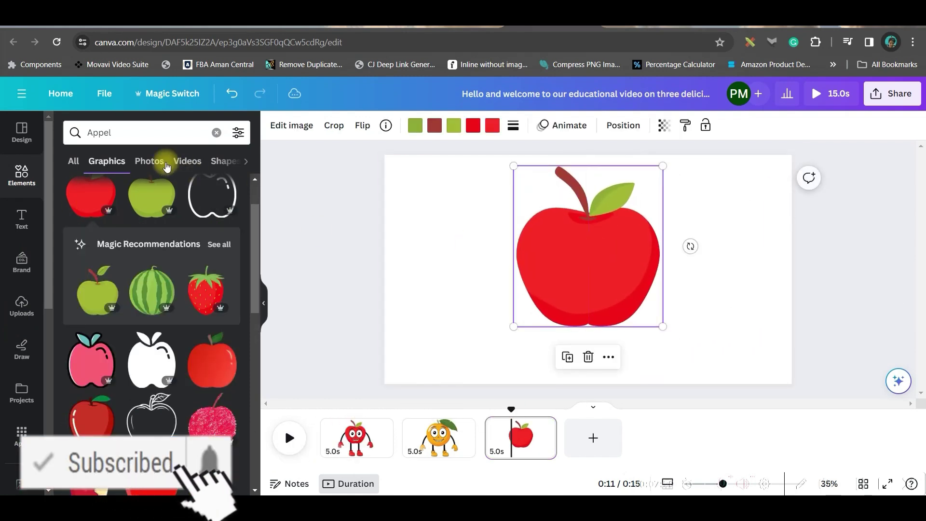
Add a 'Cartoon Hands' gloved arm graphic on the apple's right side
click(216, 132)
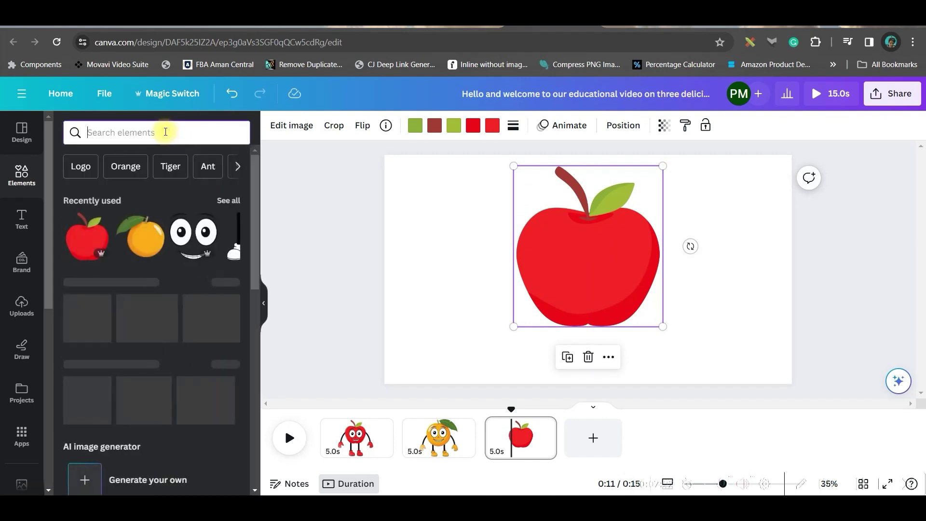
text(Cart)
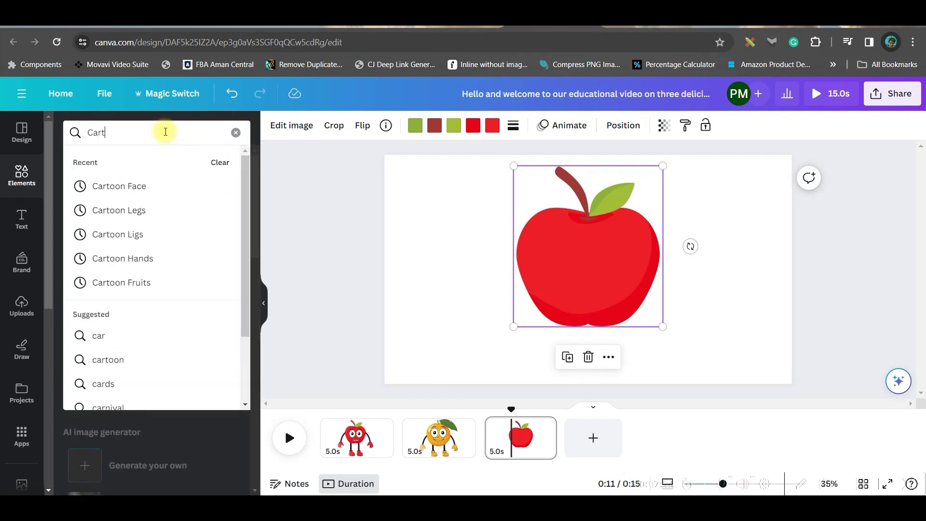
text(oon Hands)
key(Return)
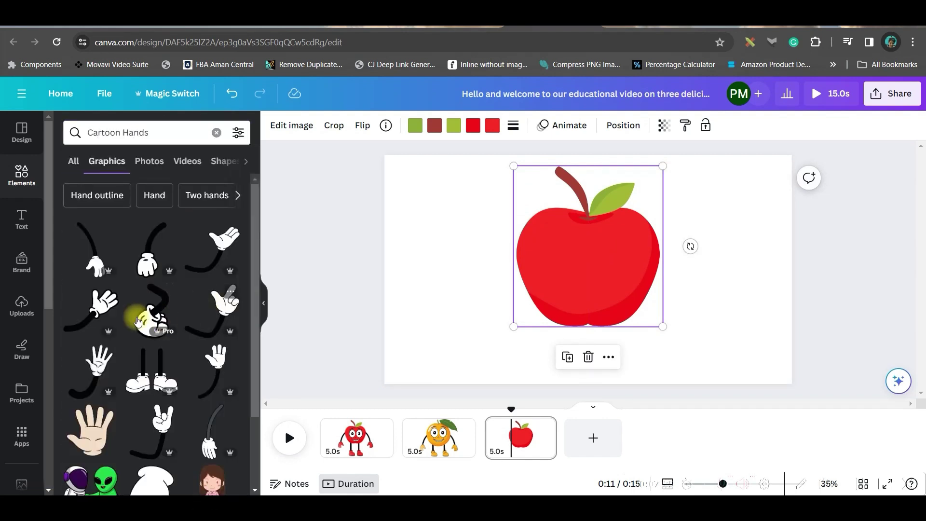
click(91, 253)
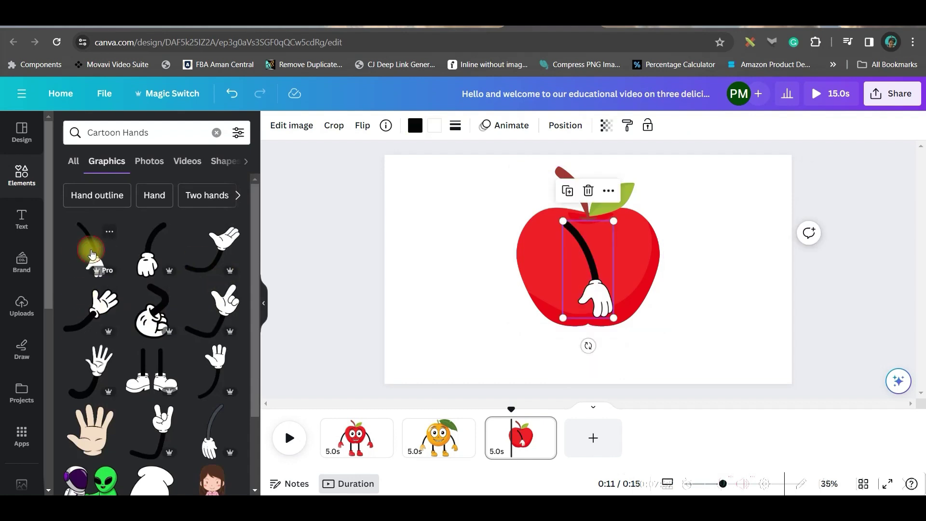
mouse_move(598, 304)
mouse_down()
mouse_move(672, 307)
mouse_move(680, 323)
mouse_up()
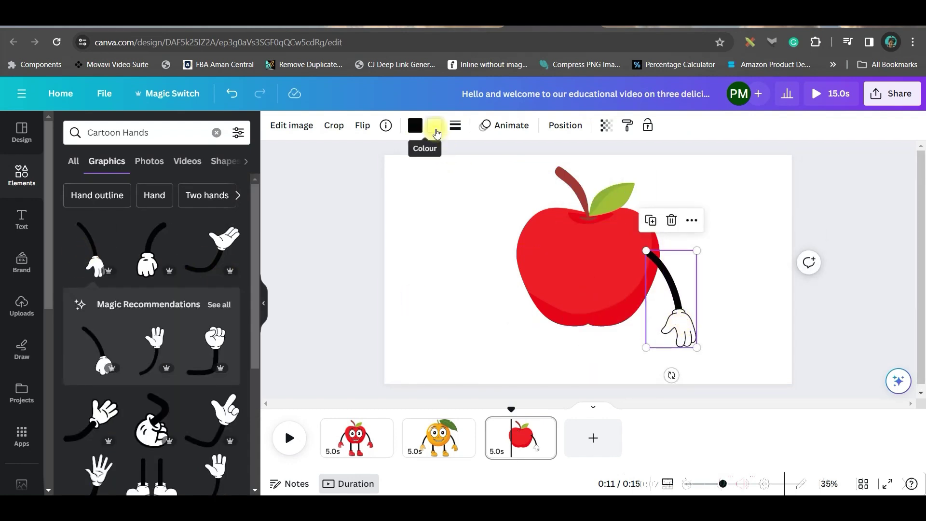
Recolour the white glove to the apple's red using the colour sampler
click(435, 127)
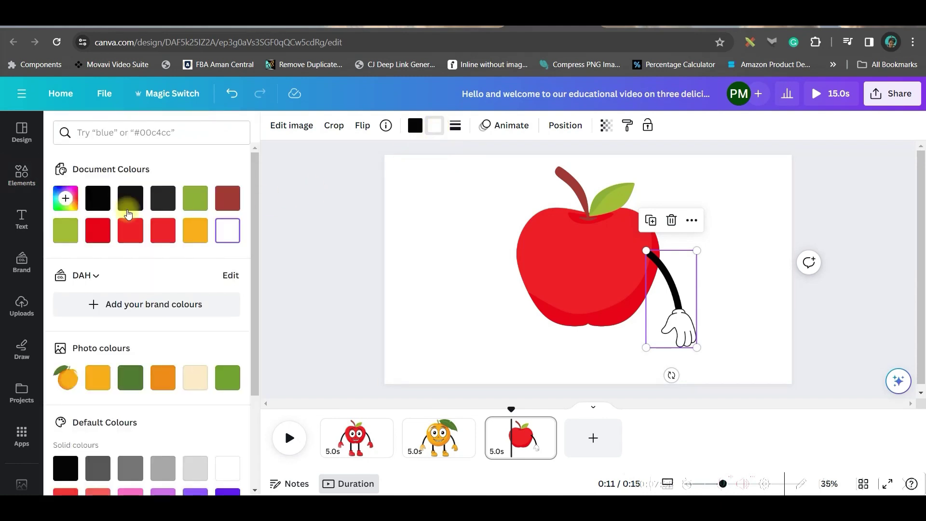
click(65, 197)
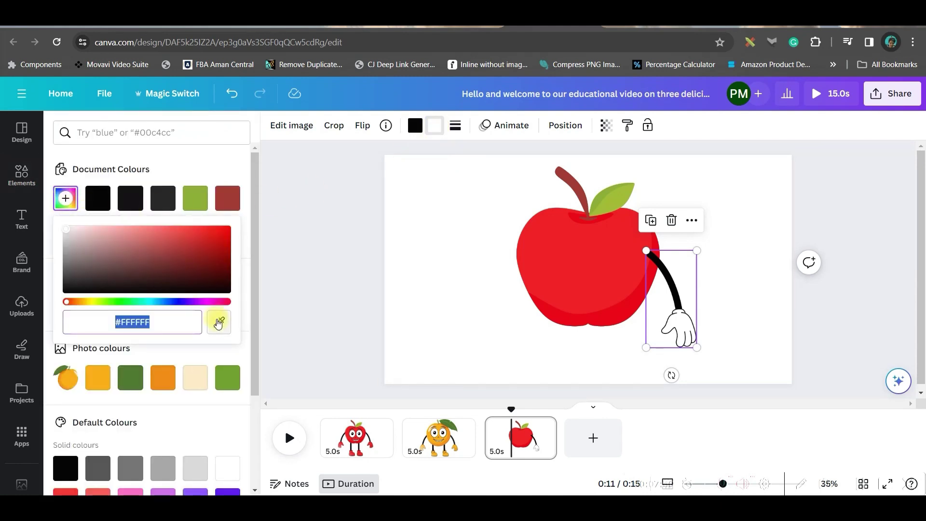
click(218, 322)
click(613, 291)
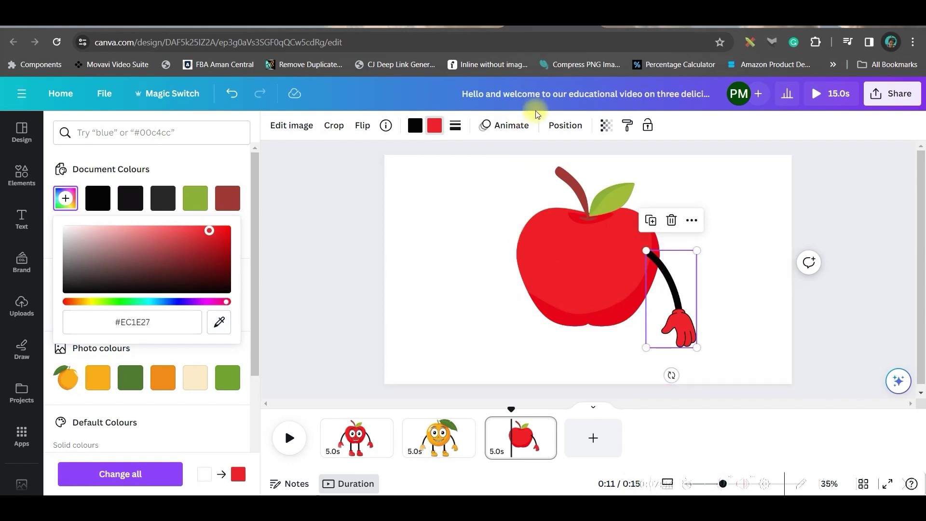
Send the arm behind the apple, then add a horizontally flipped copy on the left, also behind
click(560, 128)
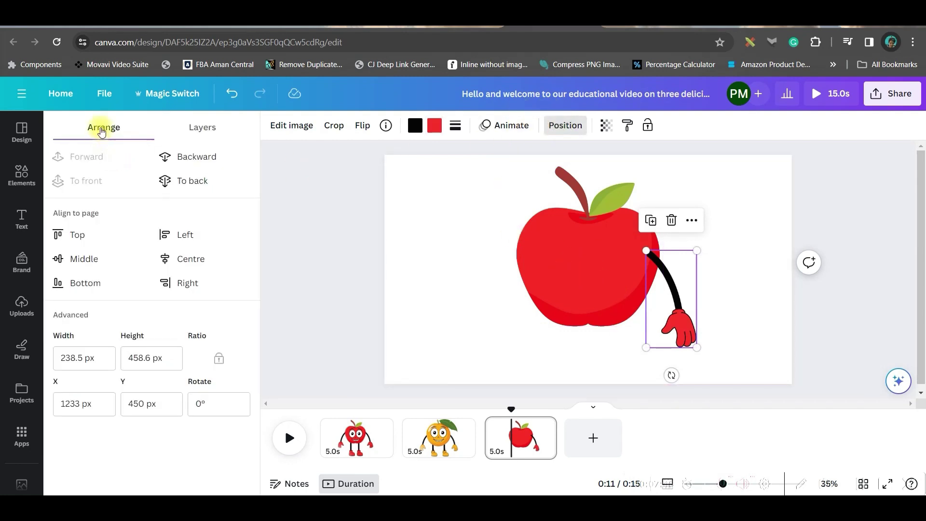
click(163, 158)
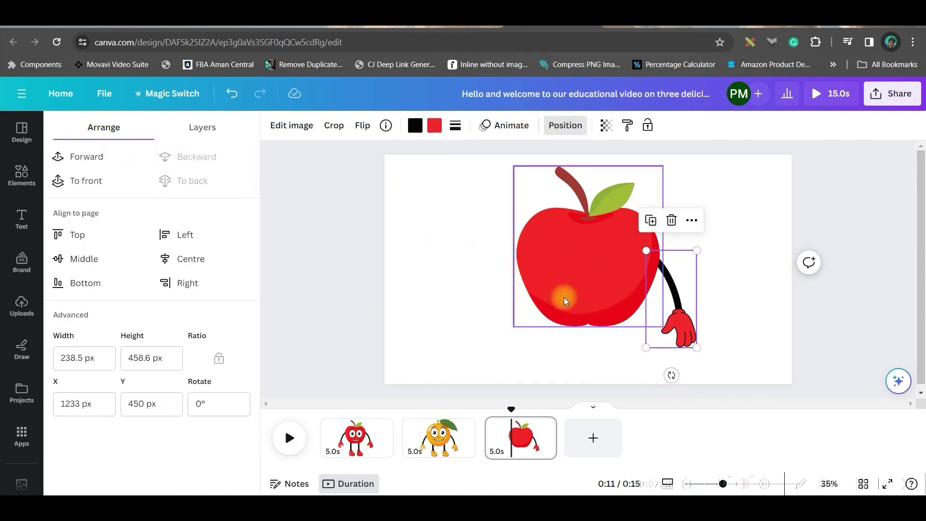
click(649, 221)
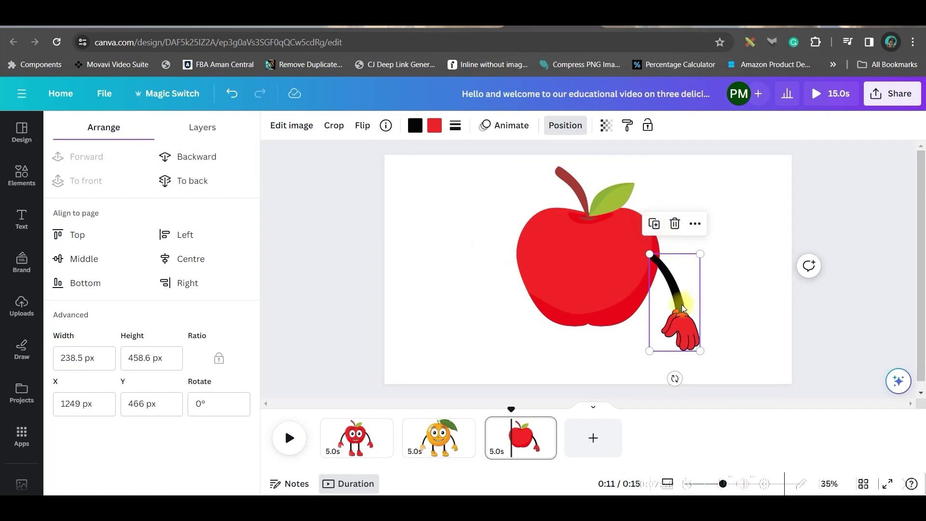
drag(679, 304, 633, 311)
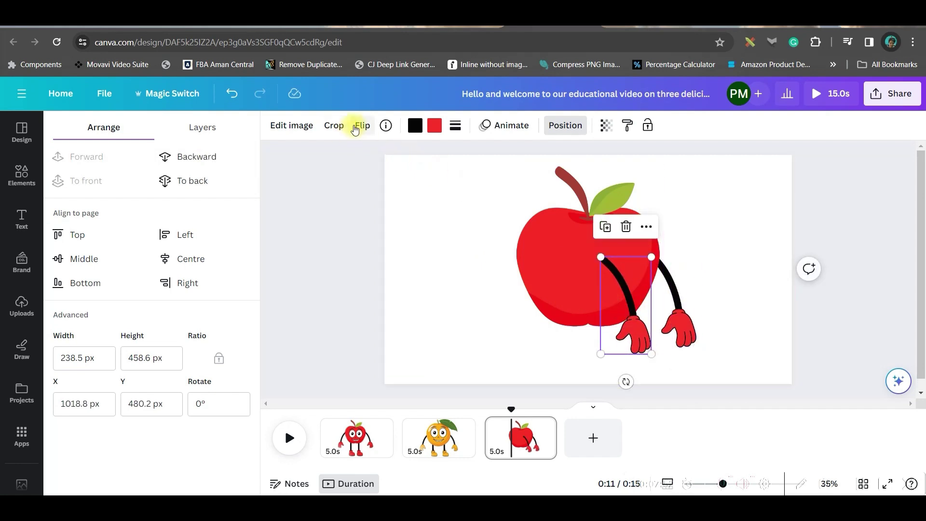
click(361, 126)
click(423, 159)
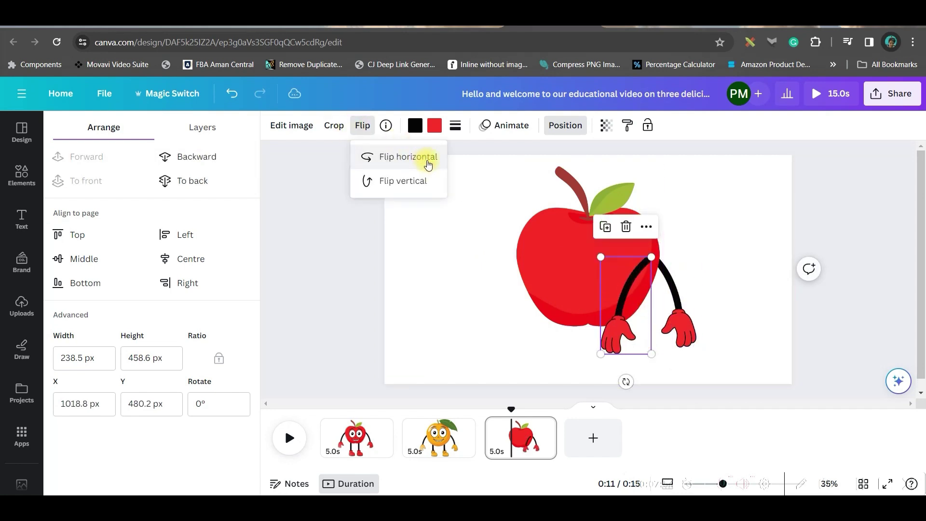
drag(627, 316, 499, 309)
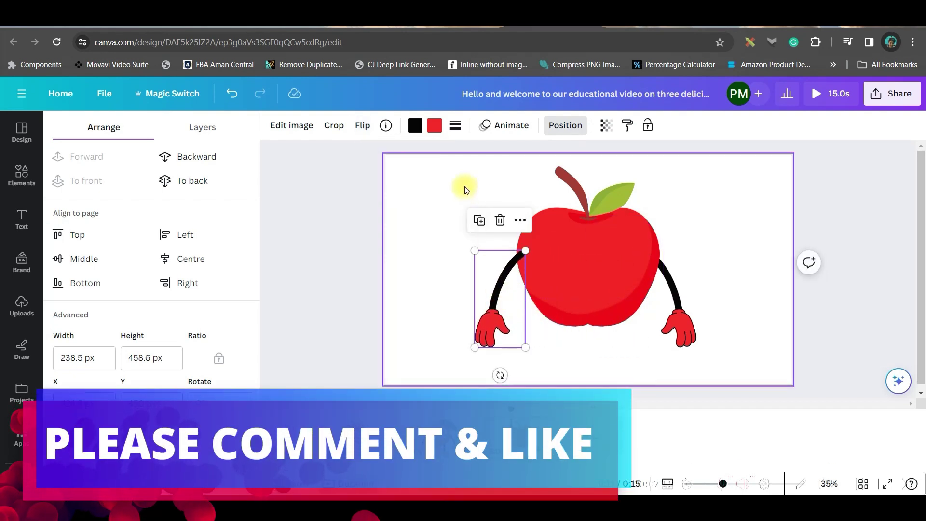
click(195, 156)
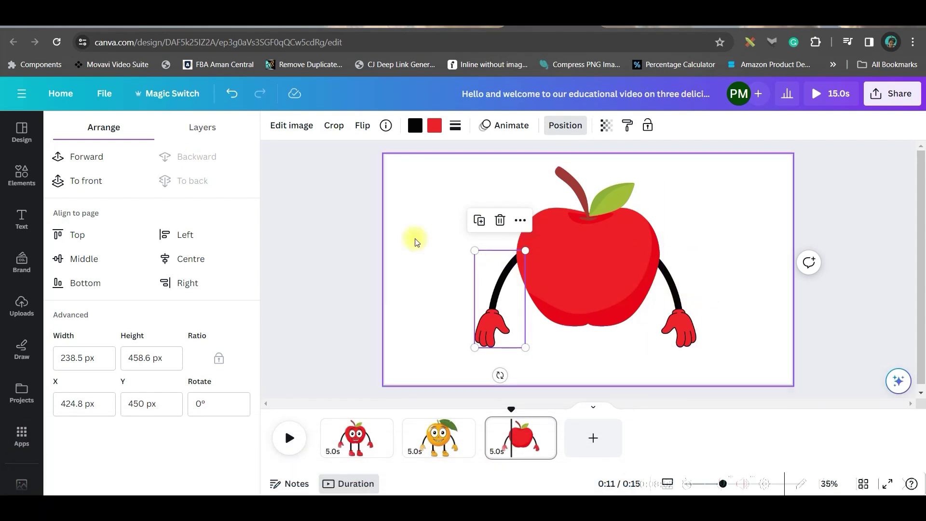
Add a 'Cartoon Legs' graphic and move it beneath the apple
click(22, 174)
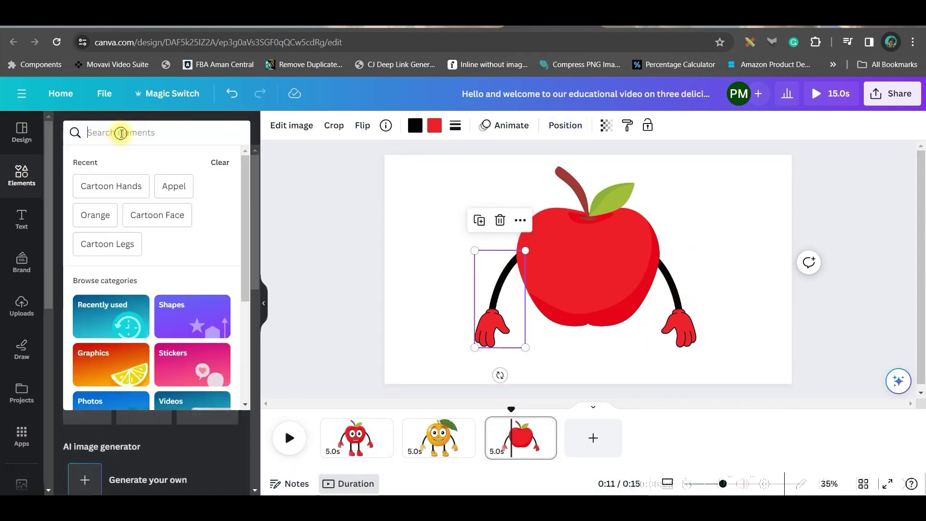
text(Cartoon Legs)
key(Return)
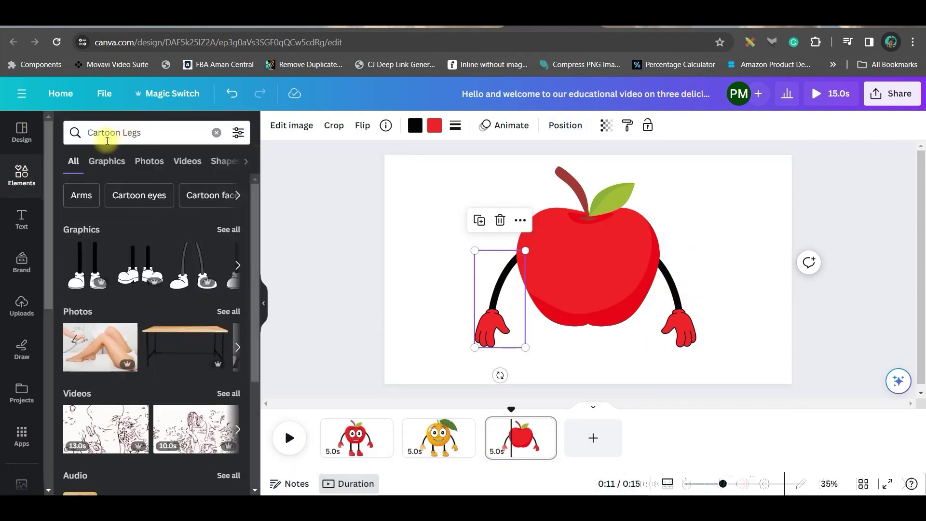
click(227, 230)
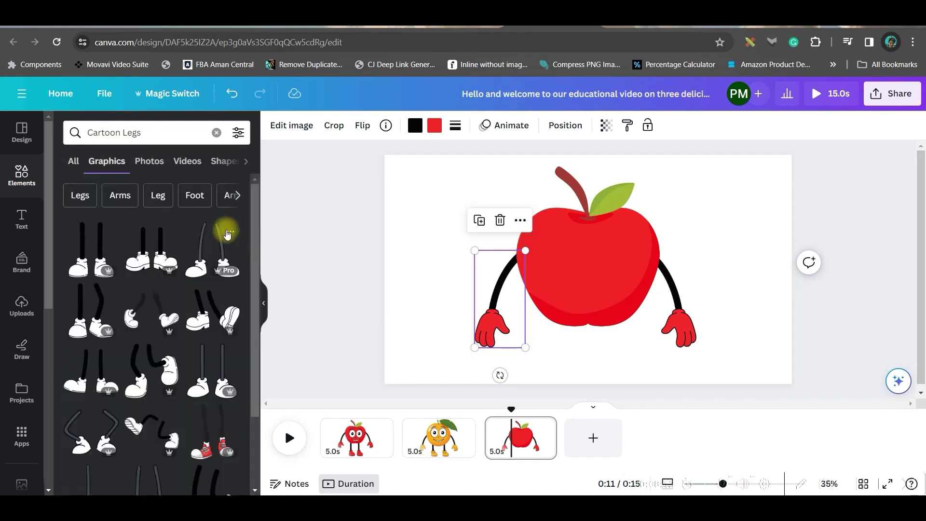
click(107, 247)
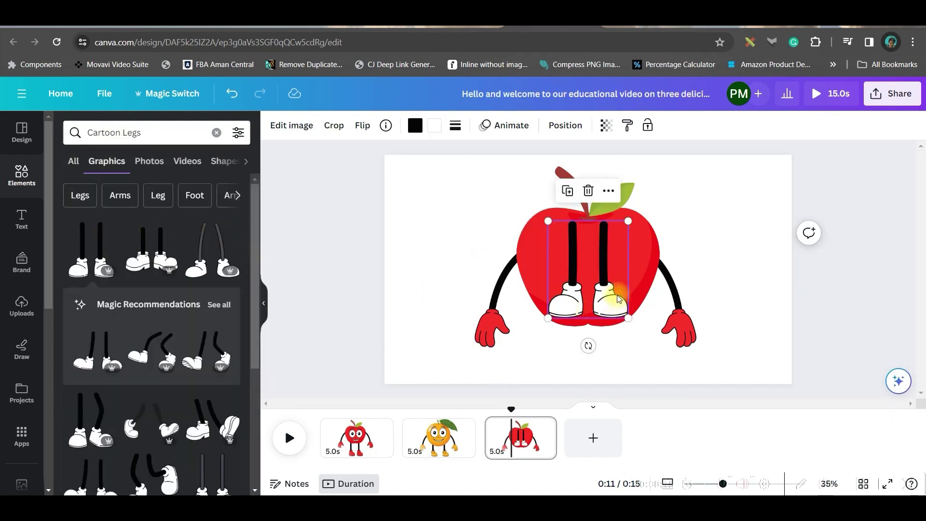
drag(611, 337, 612, 358)
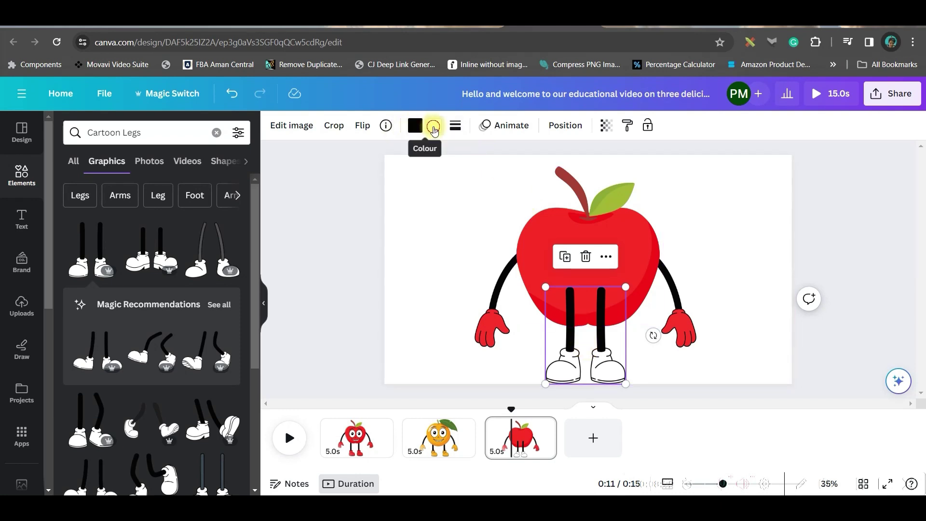
Colour the legs' shoes #EC1E27 to match the hands' red
click(433, 129)
click(65, 199)
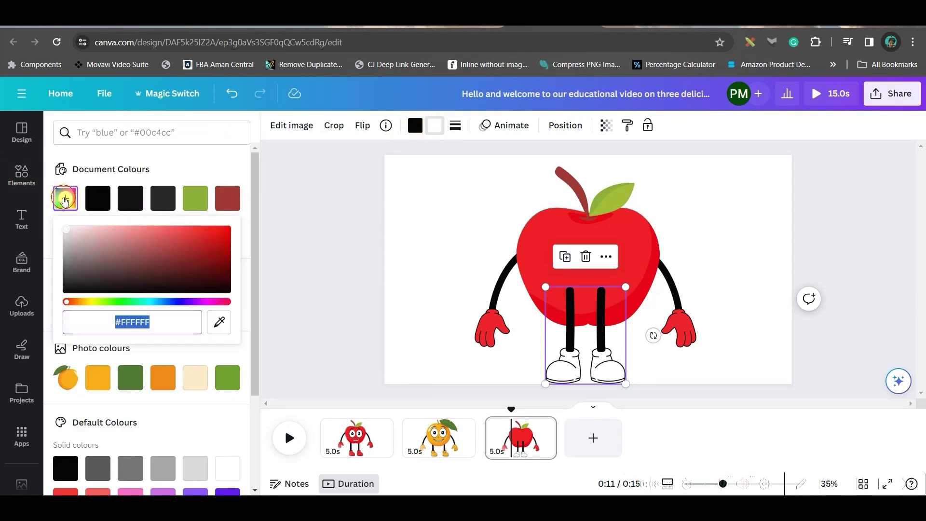
click(482, 326)
click(67, 197)
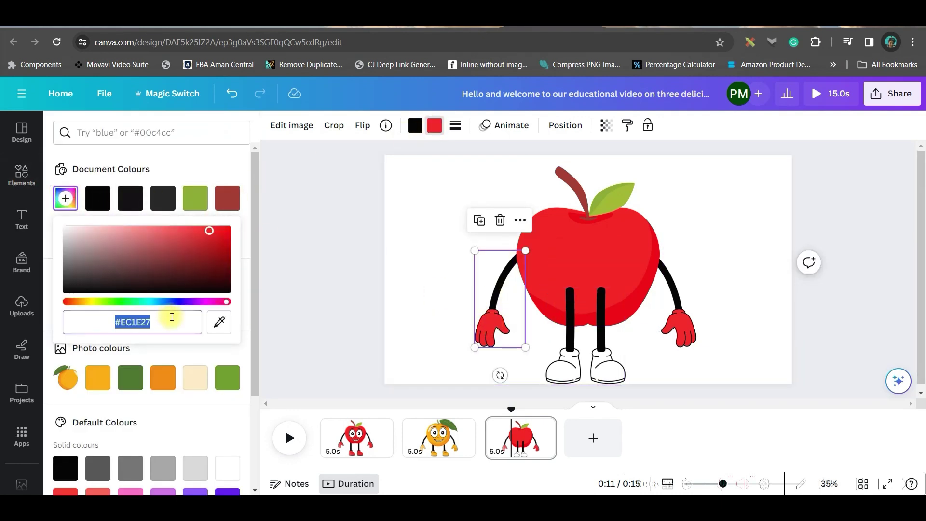
click(586, 337)
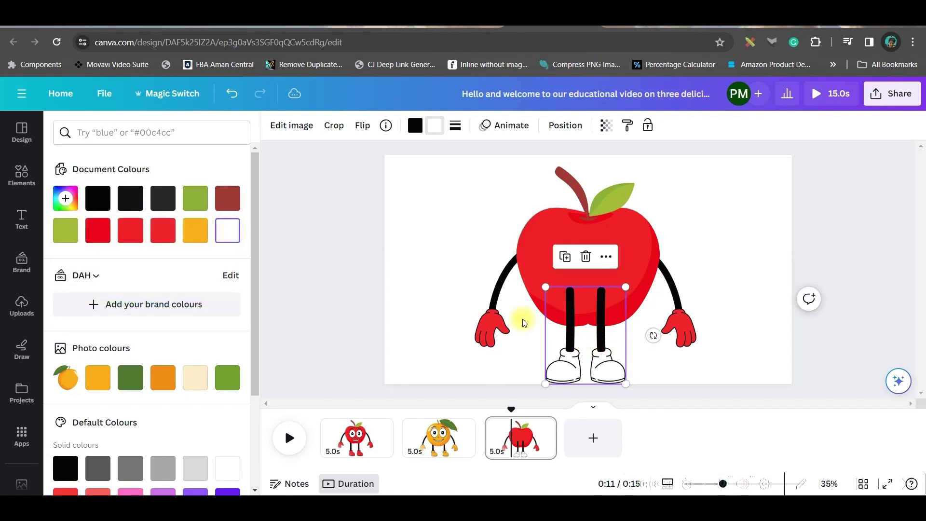
click(68, 201)
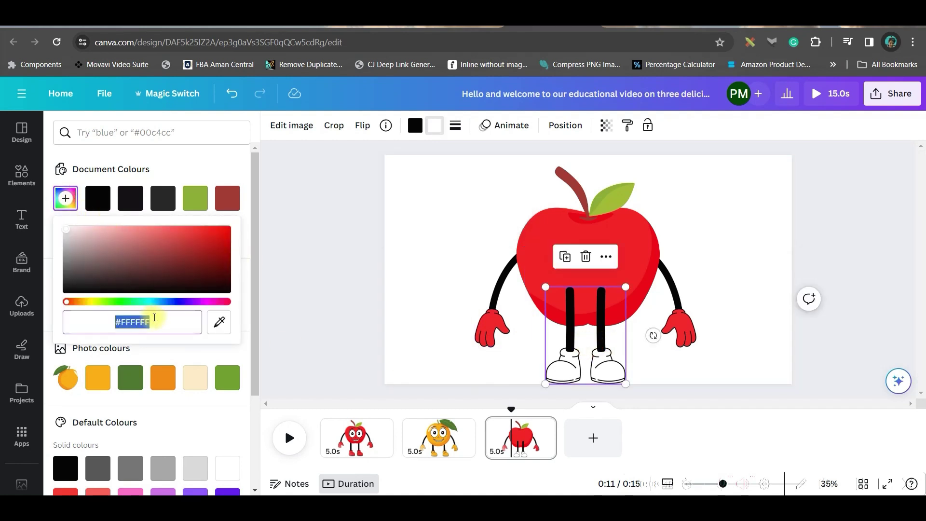
key(ctrl+v)
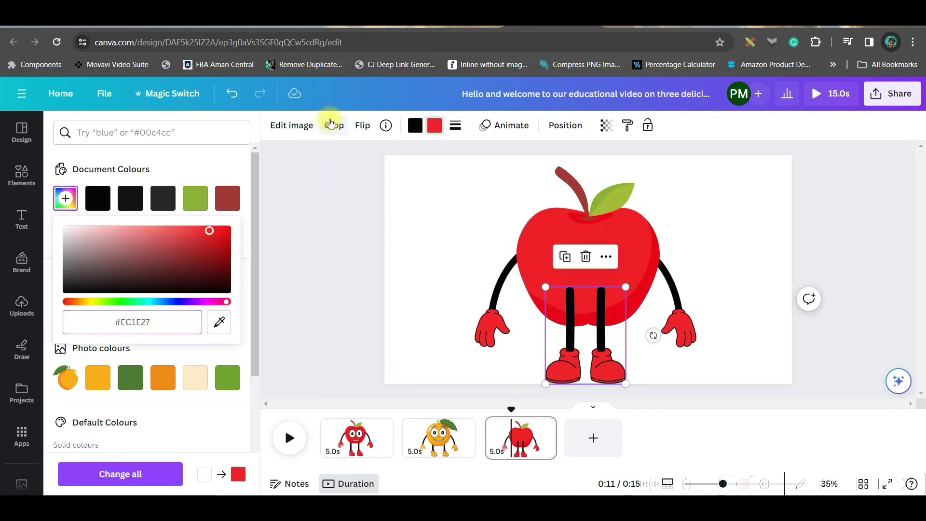
Crop the legs graphic to a single leg and place a duplicate beside it
click(331, 123)
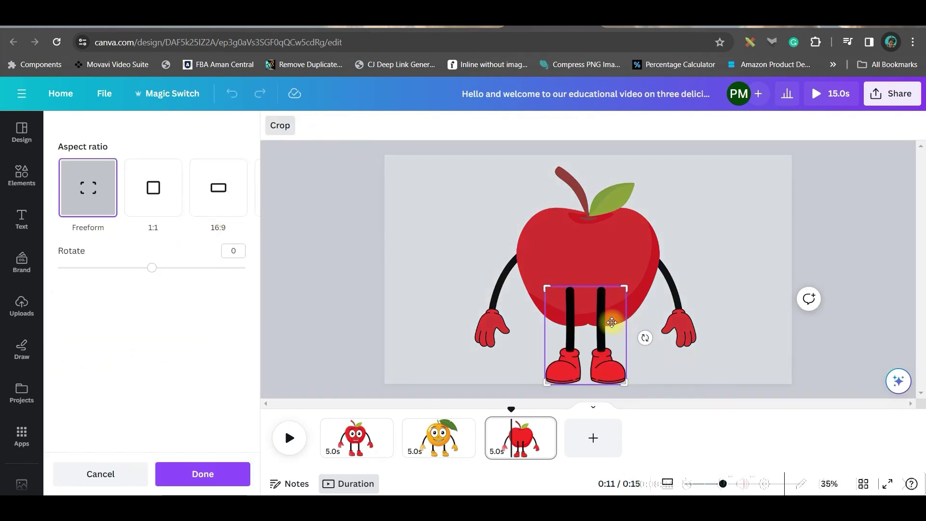
drag(547, 385, 585, 384)
key(Return)
click(584, 256)
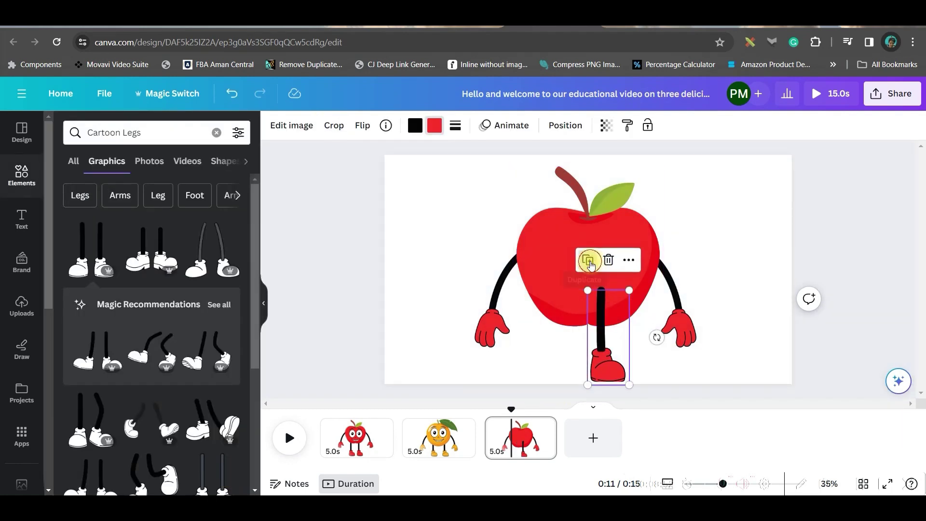
drag(603, 328, 559, 333)
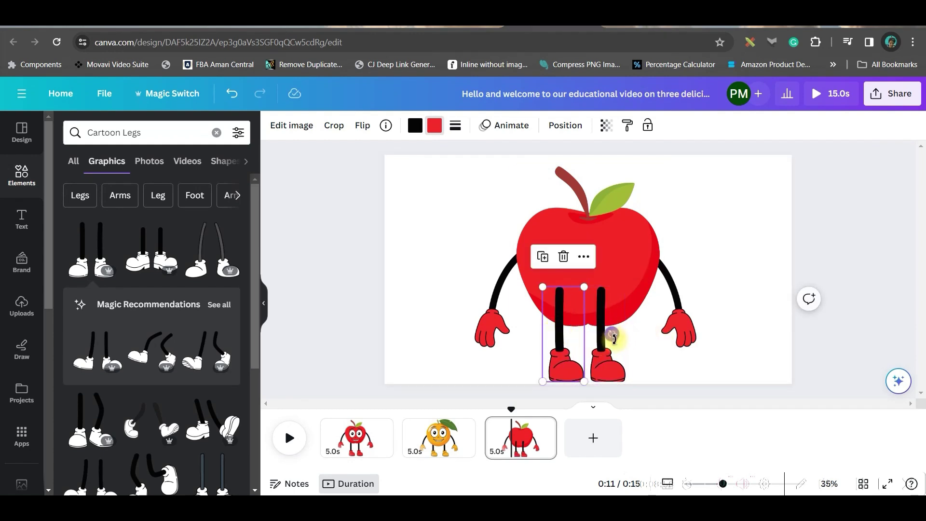
Send both legs behind the apple body and move the apple up to the page top
shift+click(607, 357)
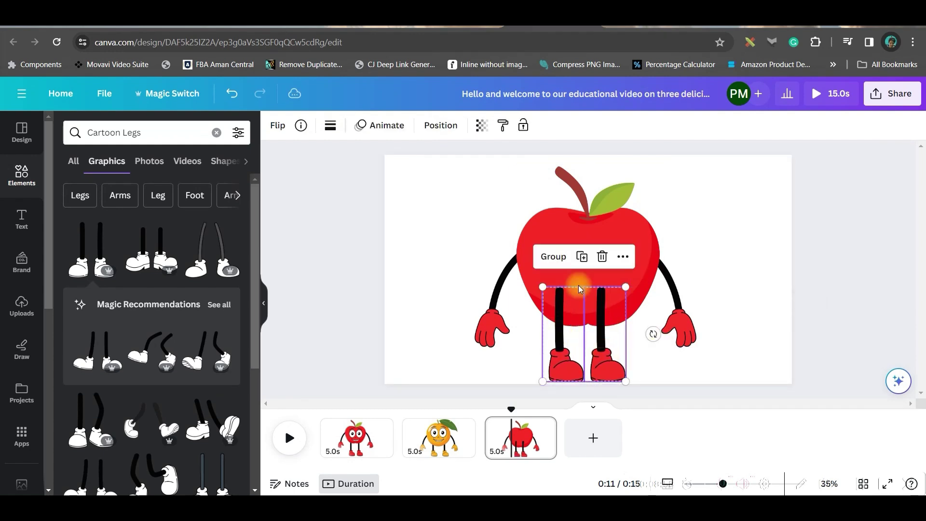
click(427, 127)
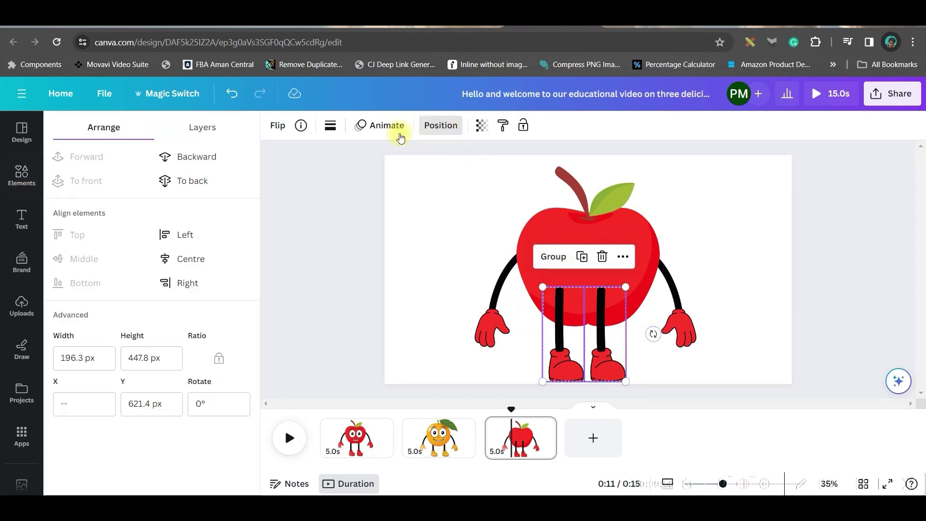
click(195, 156)
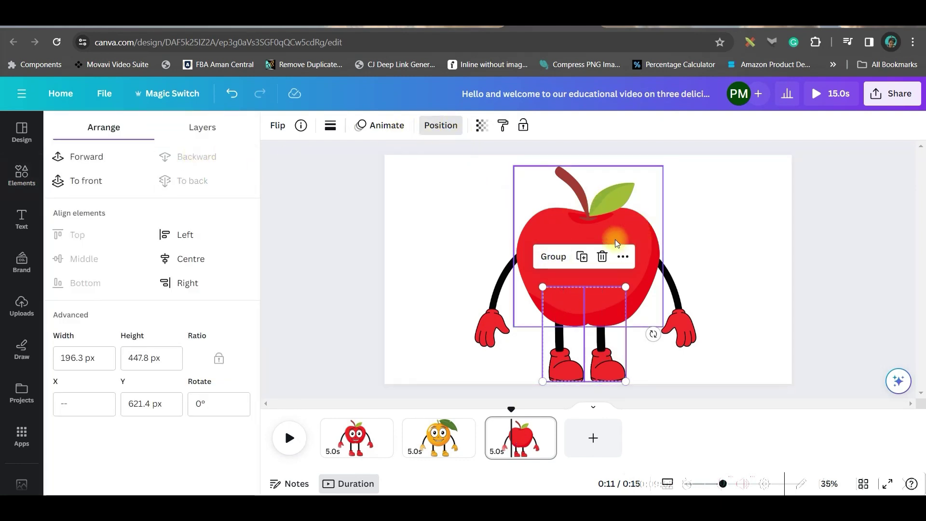
drag(616, 242, 607, 232)
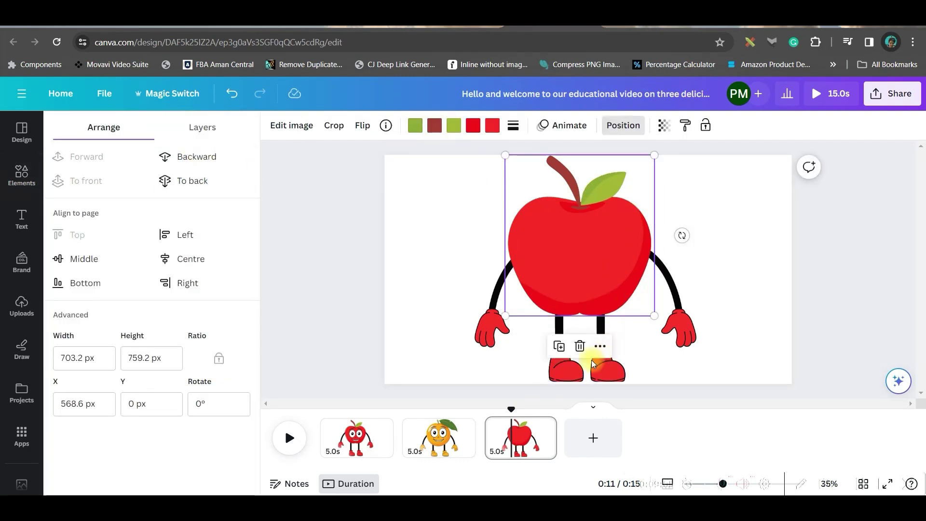
click(593, 274)
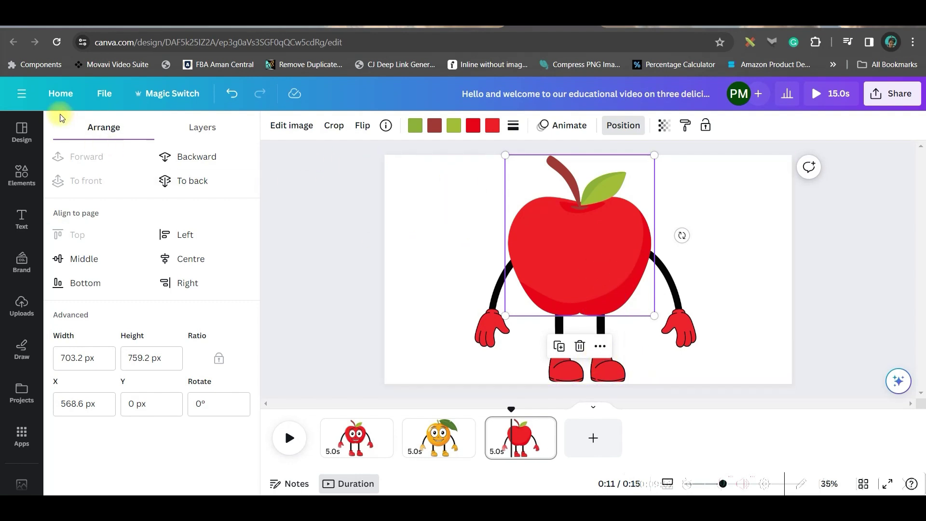
Add a 'Cartoon Face' graphic to the apple, enlarged and positioned high on it
click(21, 174)
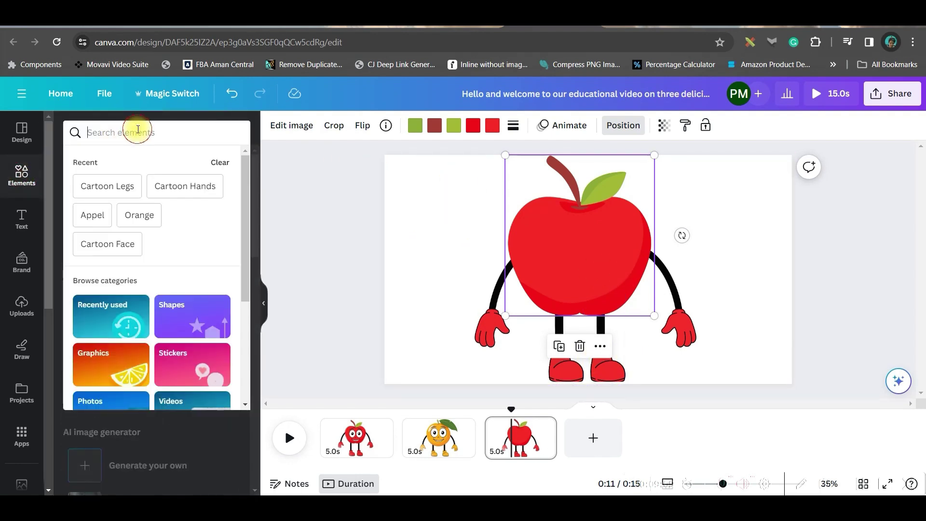
text(Cart)
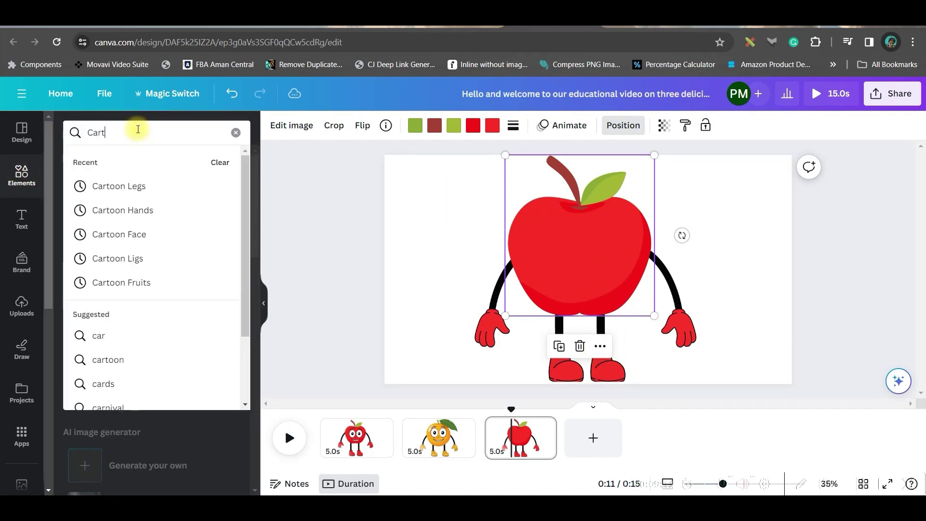
text(oon Face)
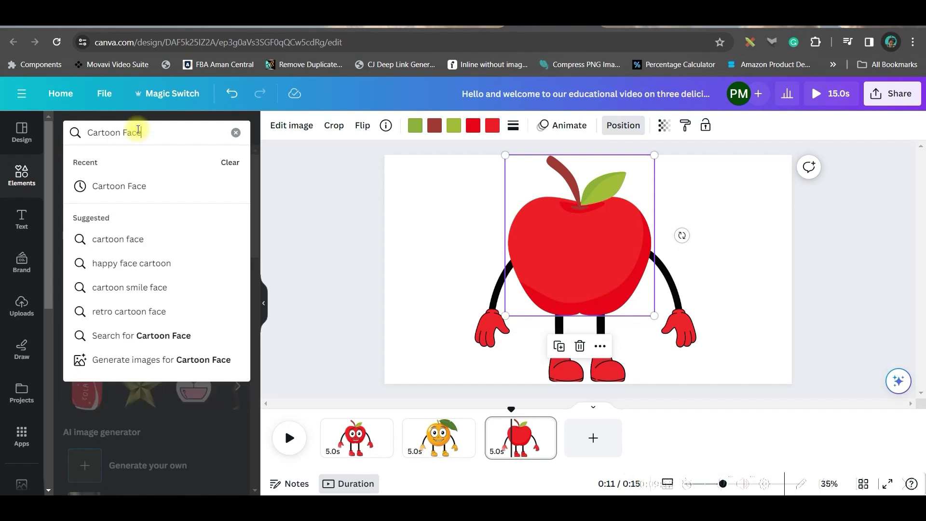
key(Return)
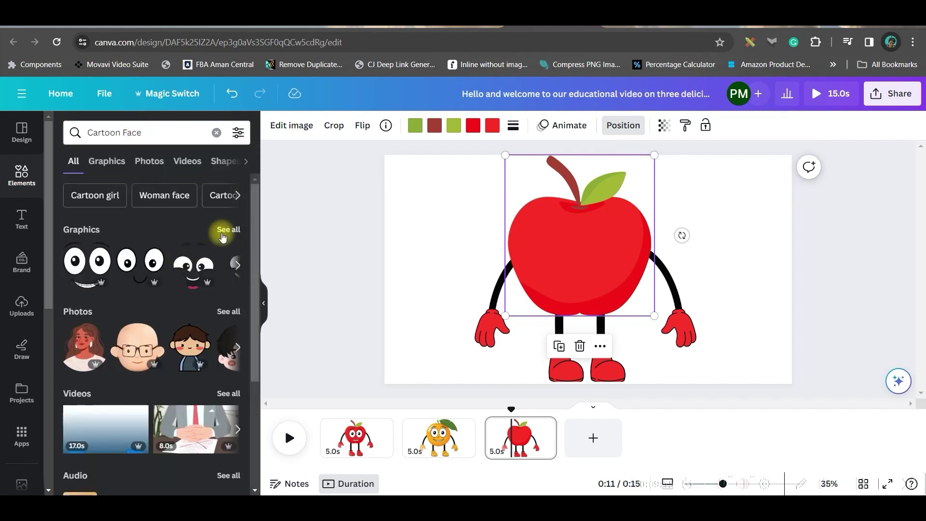
click(226, 230)
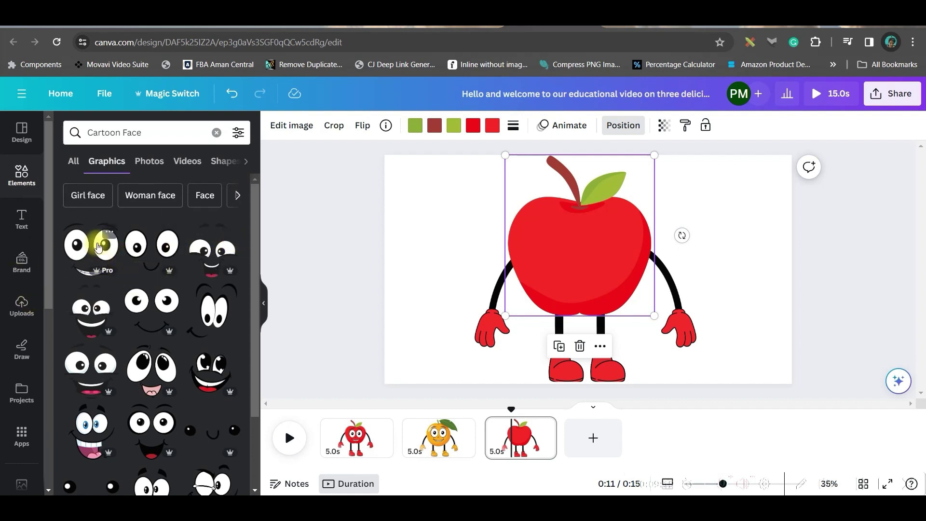
click(82, 247)
drag(598, 263, 589, 244)
drag(619, 288, 626, 309)
drag(597, 281, 589, 273)
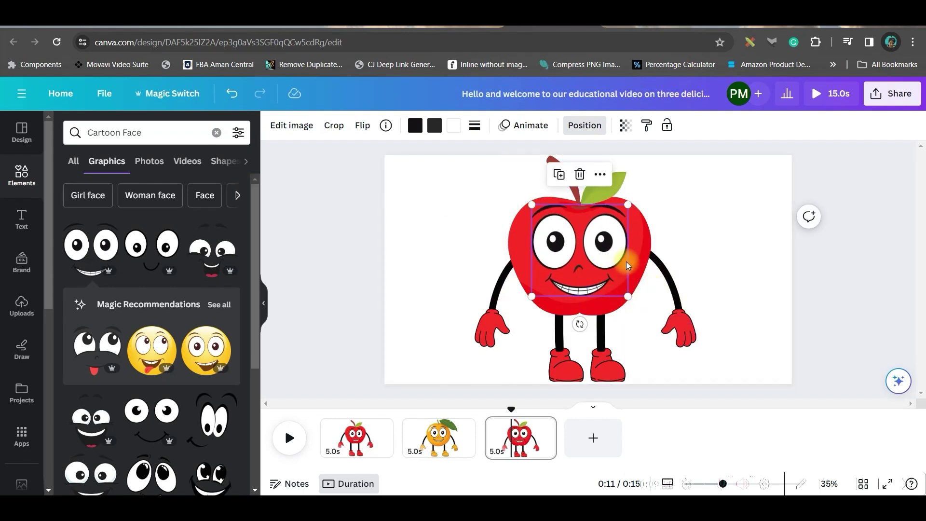
Select all the apple parts, group them, and go to the orange character's page
key(ctrl+a)
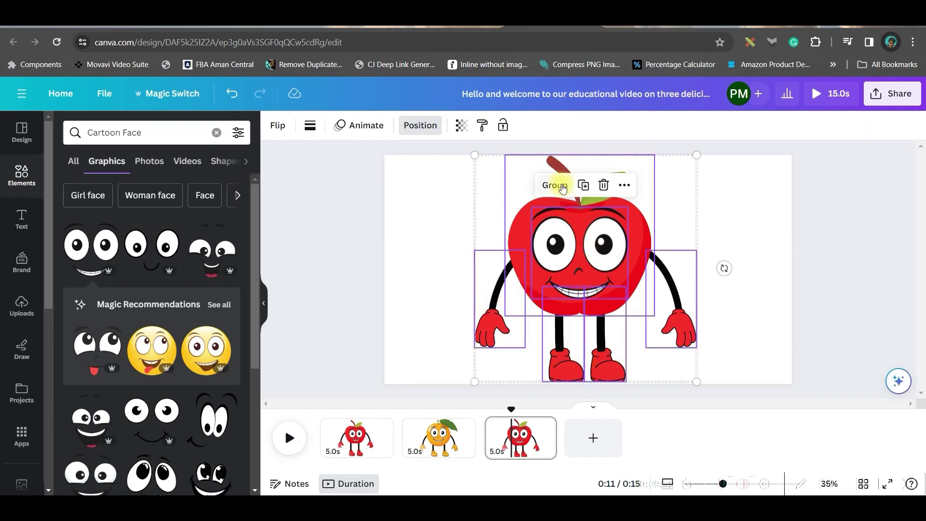
click(554, 186)
click(754, 236)
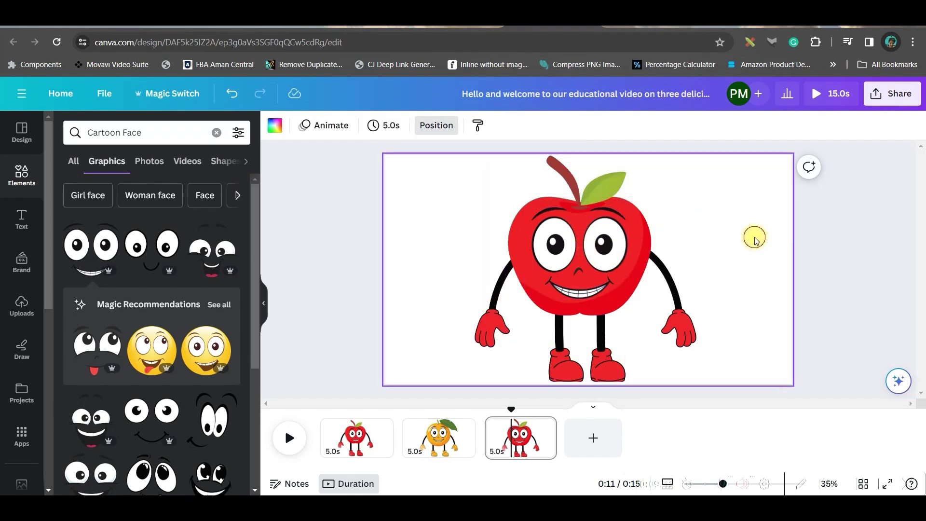
click(464, 449)
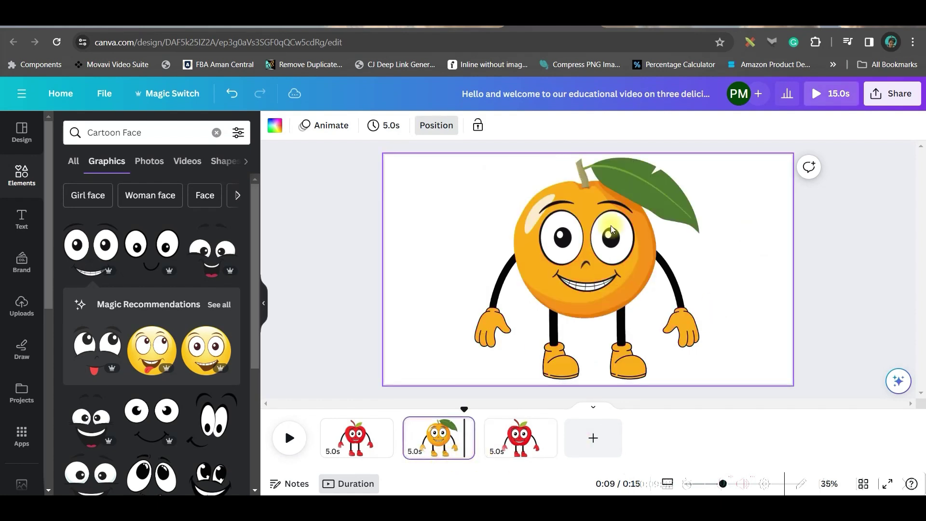
Add a fourth page and paste an ungrouped copy of the apple character onto the grapes
click(593, 437)
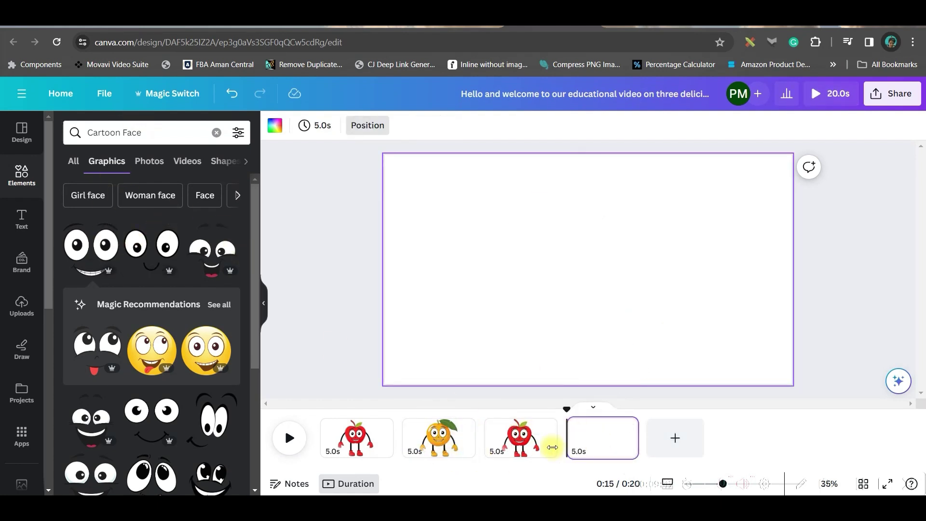
click(22, 173)
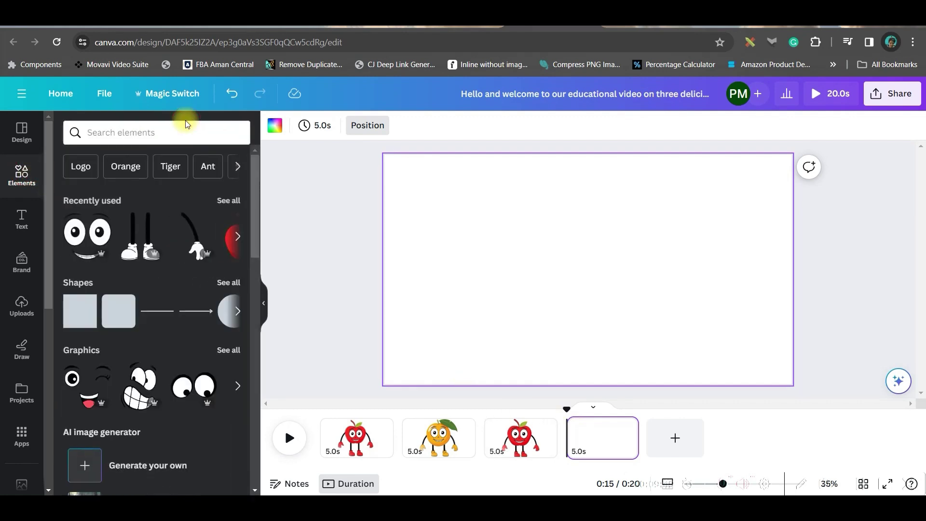
text(grapes)
click(520, 436)
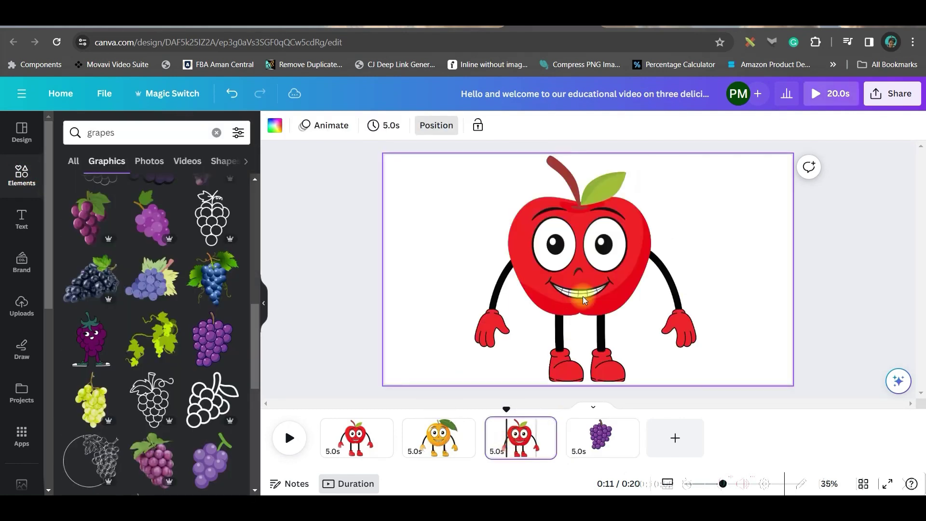
click(596, 239)
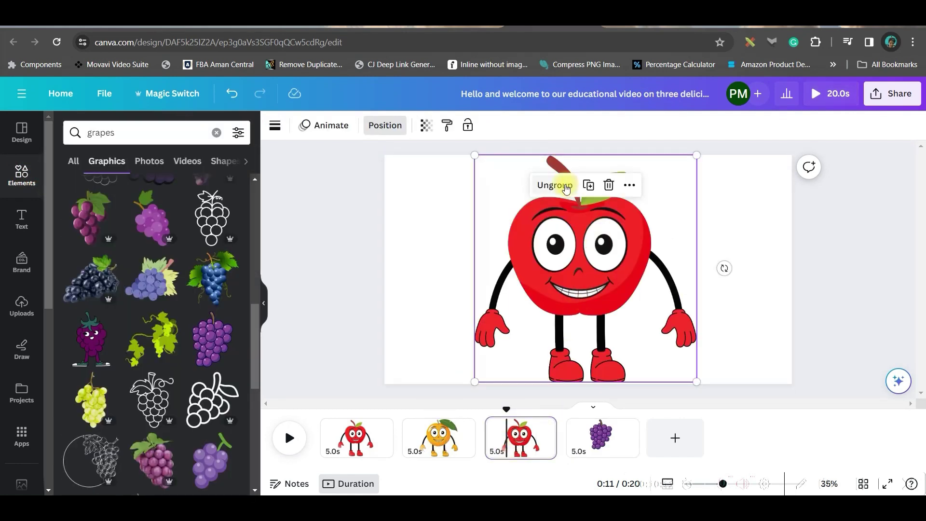
click(610, 437)
key(ctrl+v)
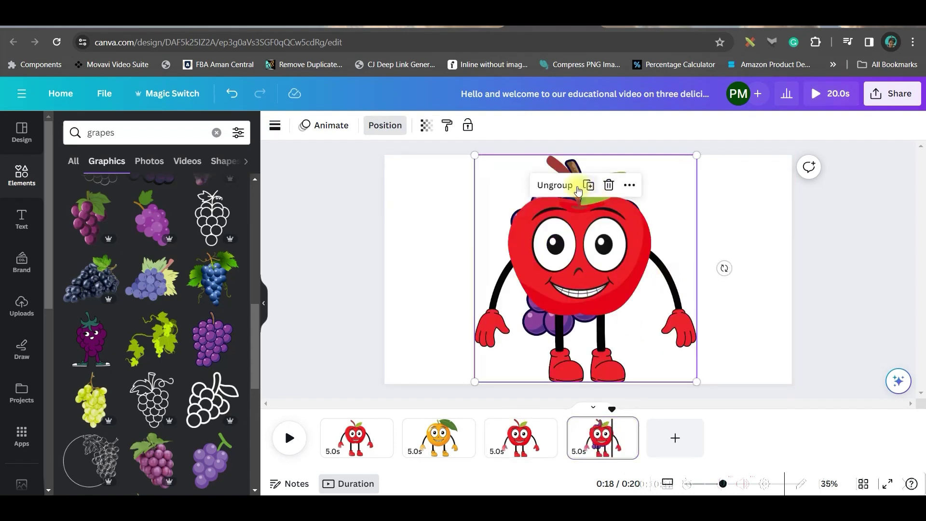
click(561, 187)
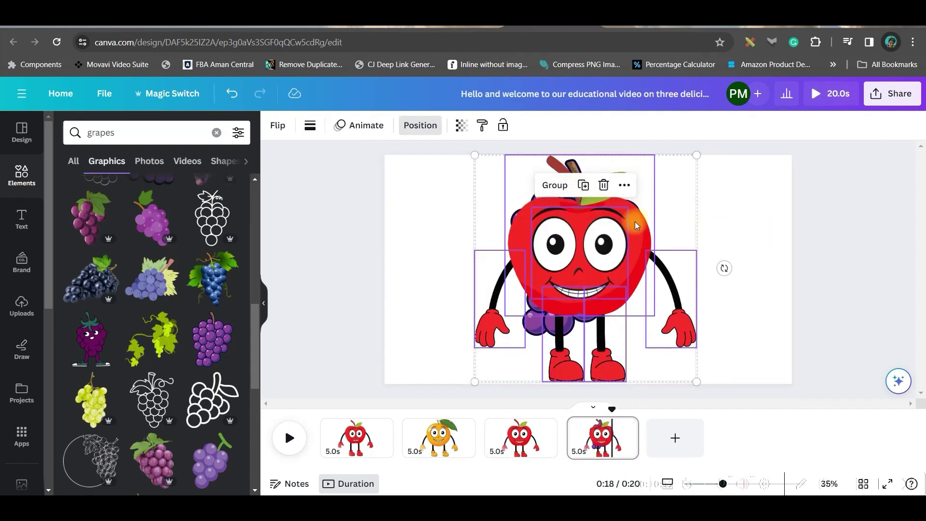
click(635, 222)
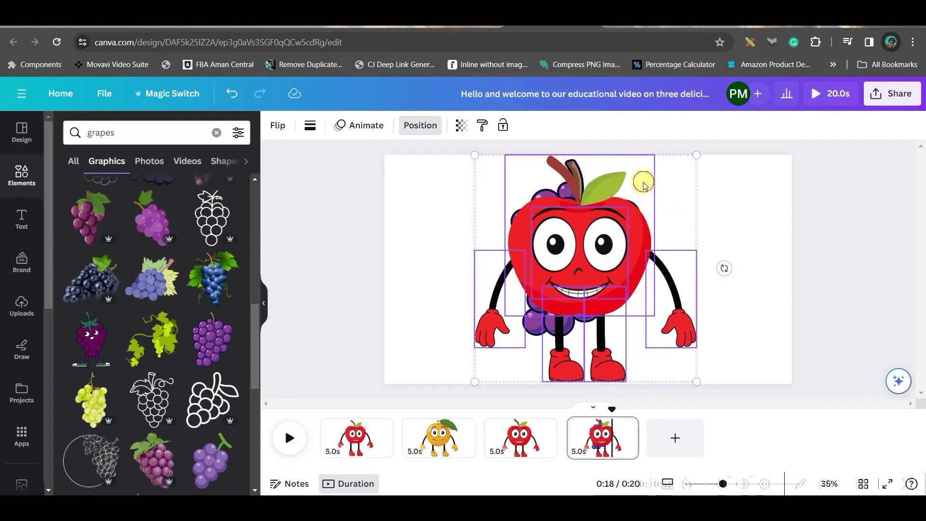
Delete the apple head to reveal the grapes and pull both arms in against them
click(561, 163)
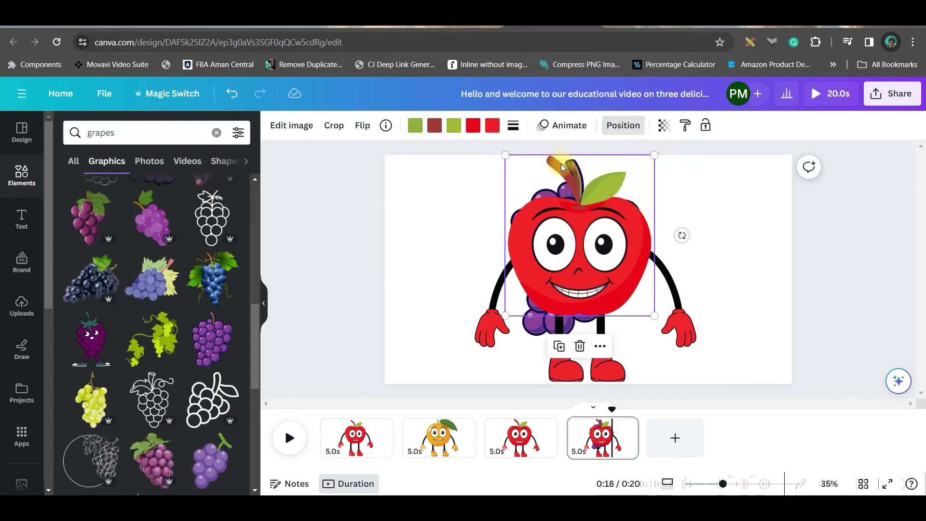
key(Delete)
drag(637, 274, 612, 274)
drag(492, 286, 492, 285)
Recolour both hands and the feet grape purple
click(435, 126)
click(219, 322)
click(533, 322)
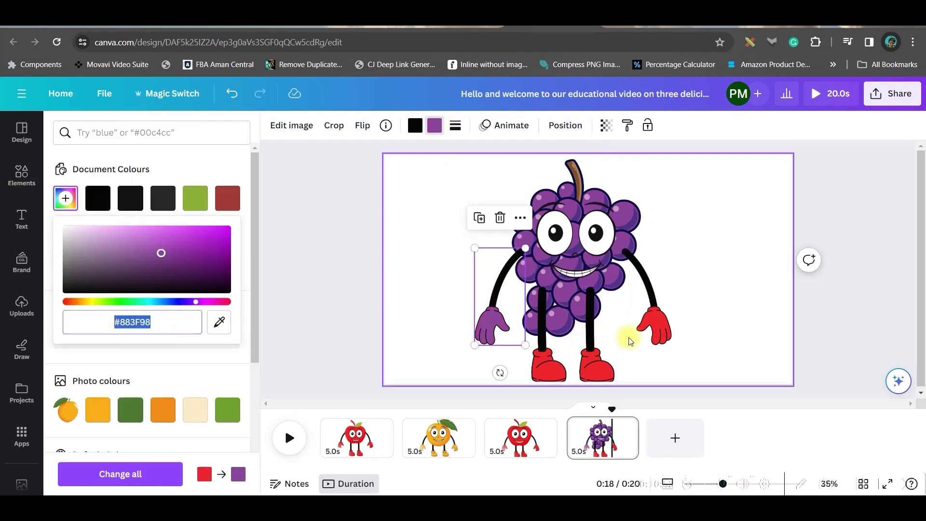
click(654, 324)
click(590, 360)
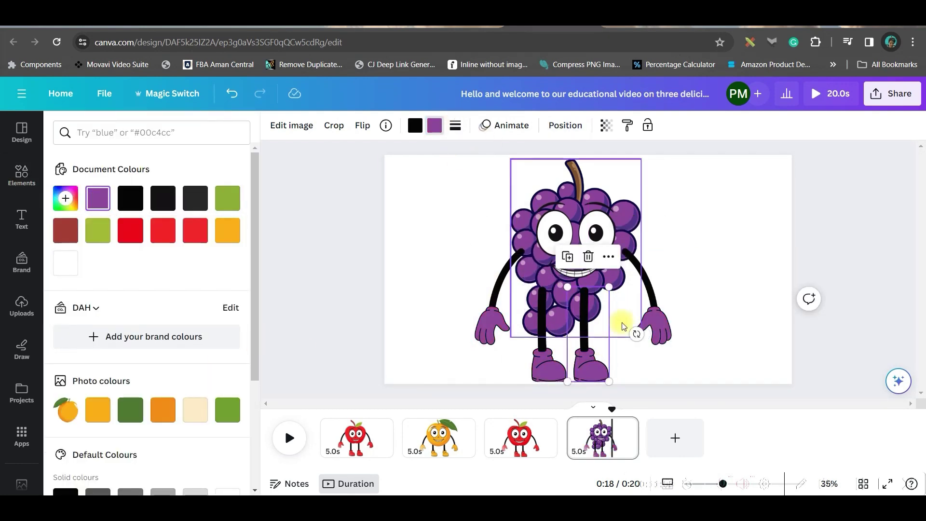
Select both legs and arms from the Layers list, then select the grape body alone
click(566, 127)
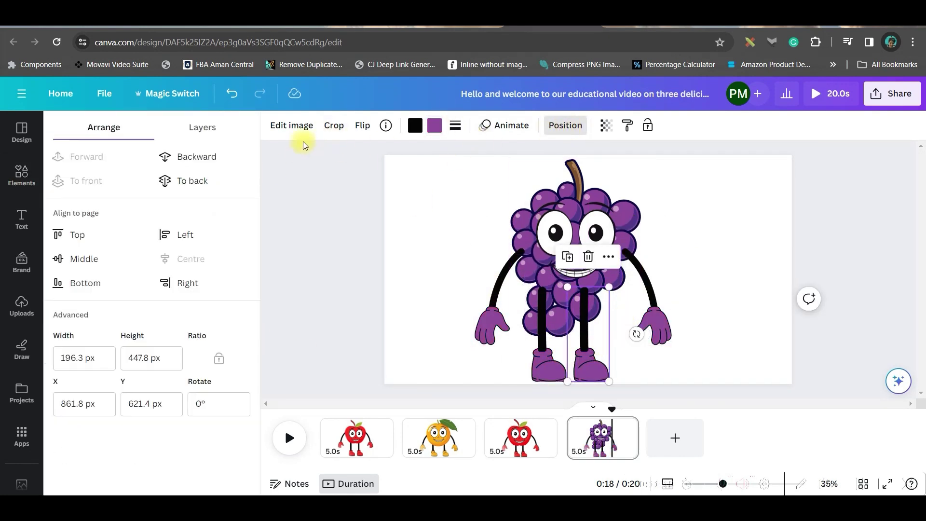
click(206, 129)
click(193, 238)
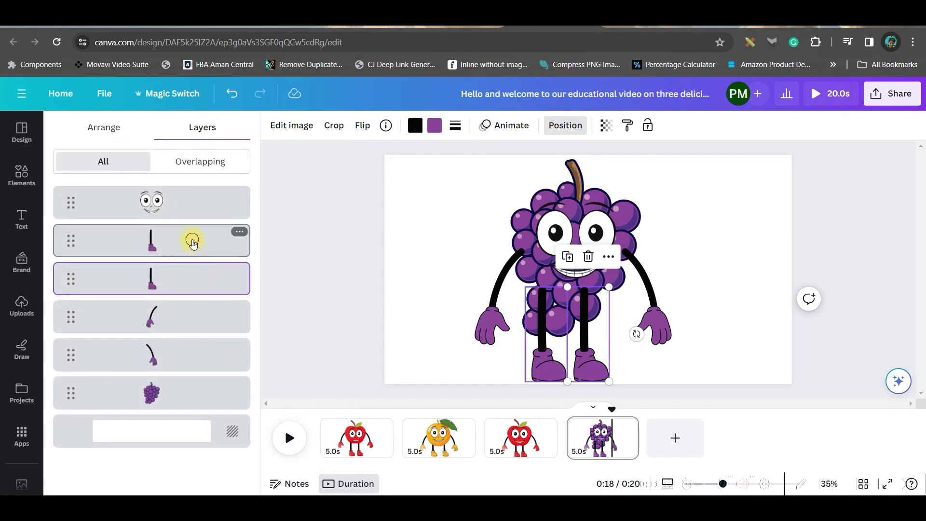
shift+click(196, 285)
shift+click(193, 316)
shift+click(181, 359)
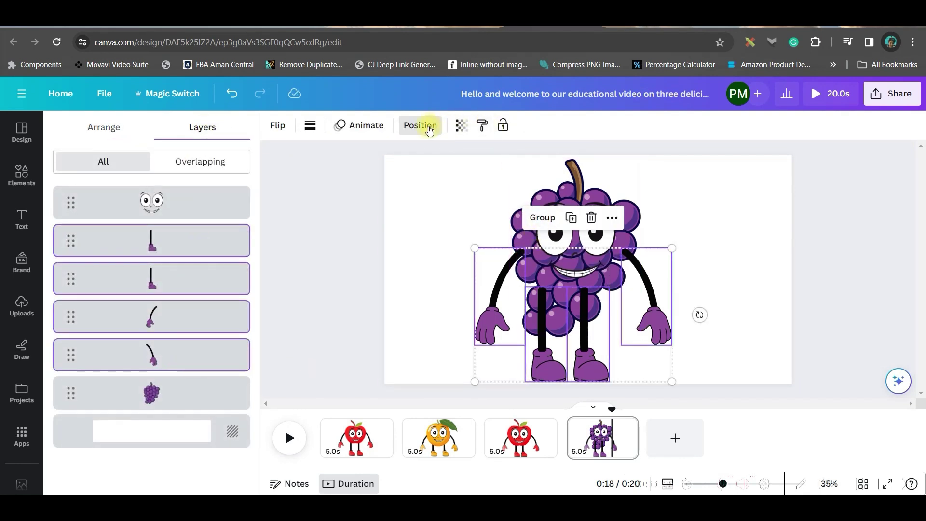
click(103, 126)
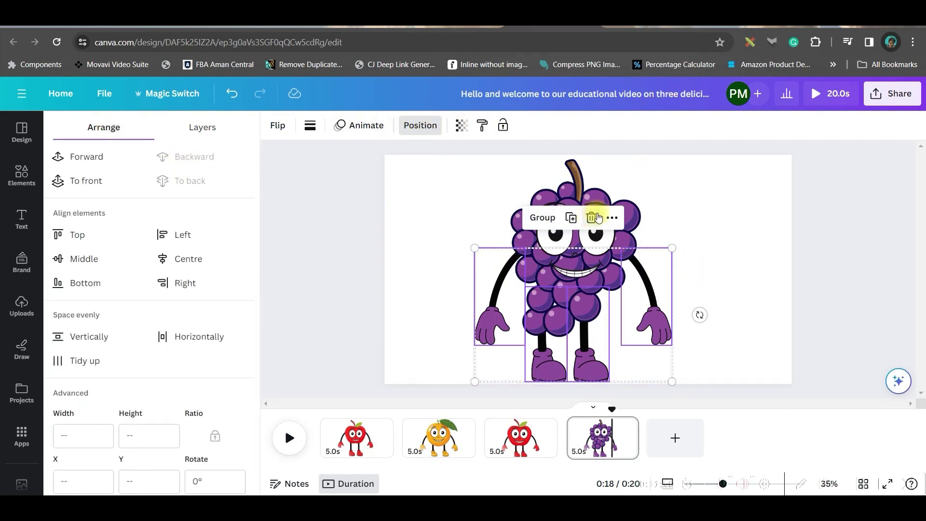
click(584, 238)
click(622, 219)
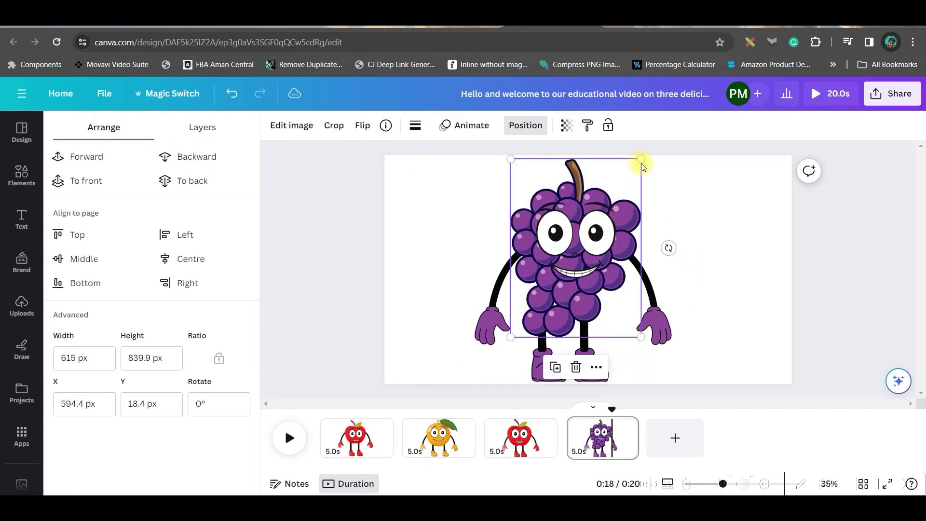
Enlarge the grape body slightly, then download pages 2–4 as transparent-background PNGs
drag(642, 157, 645, 153)
click(723, 203)
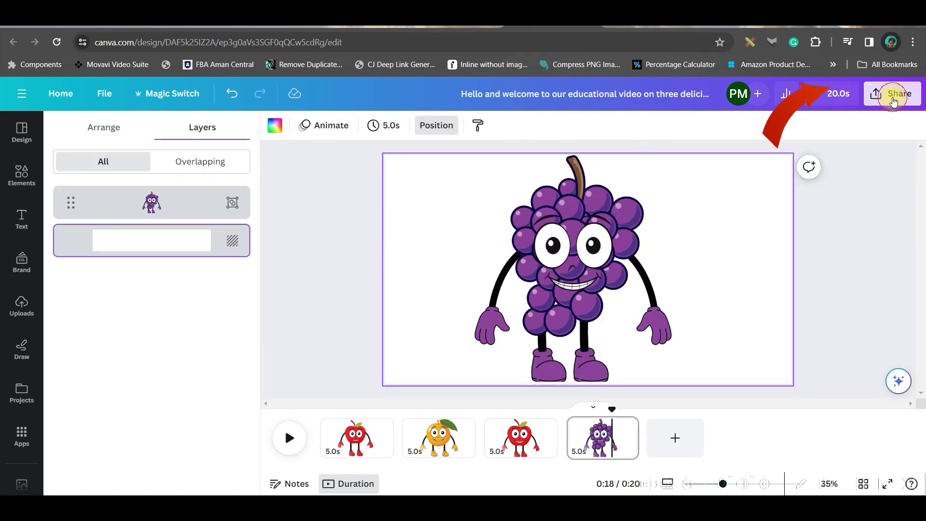
click(893, 102)
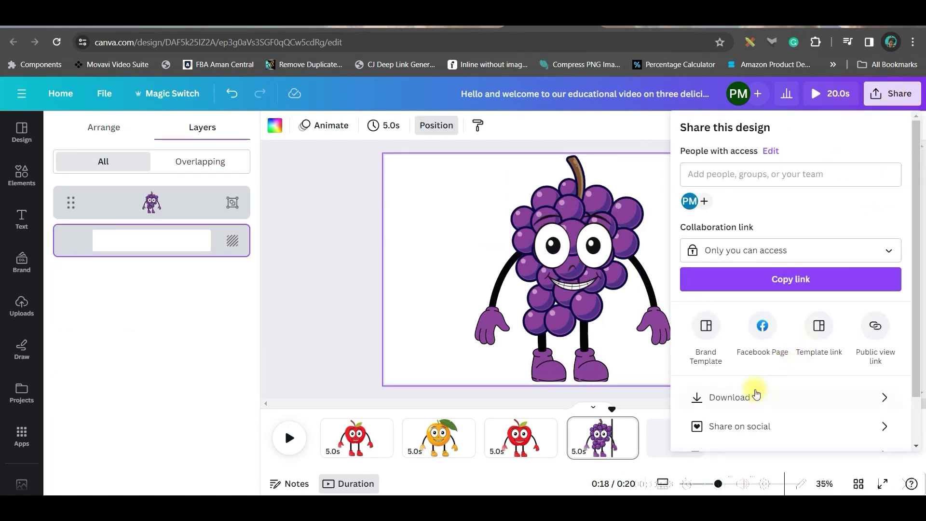
click(743, 397)
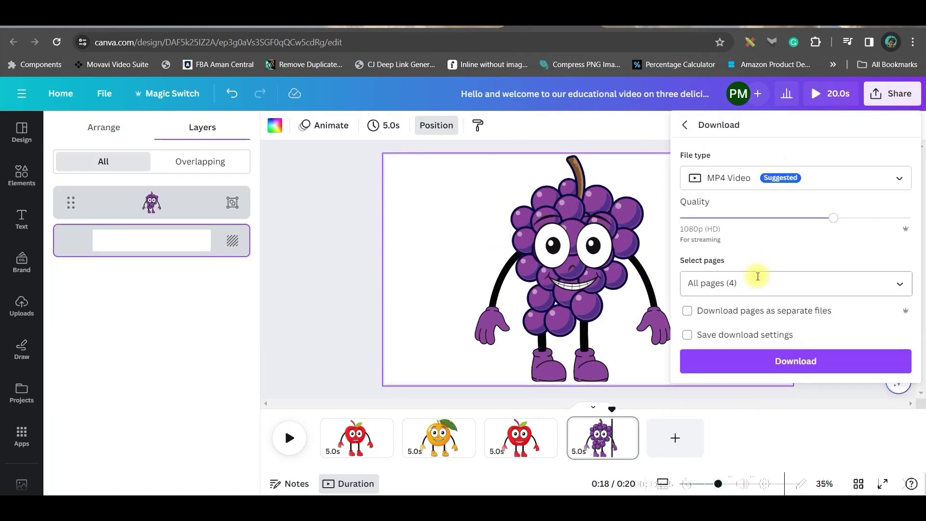
click(771, 178)
click(759, 213)
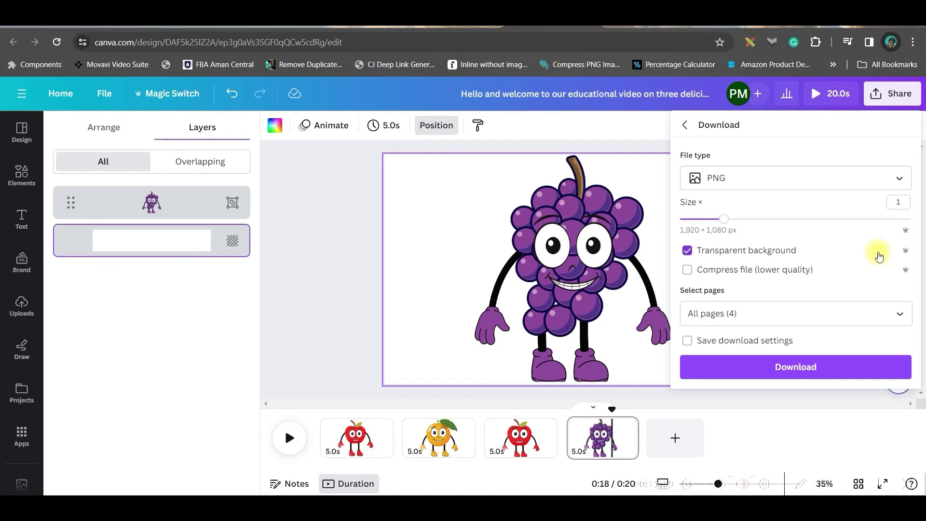
click(795, 314)
click(888, 128)
click(796, 273)
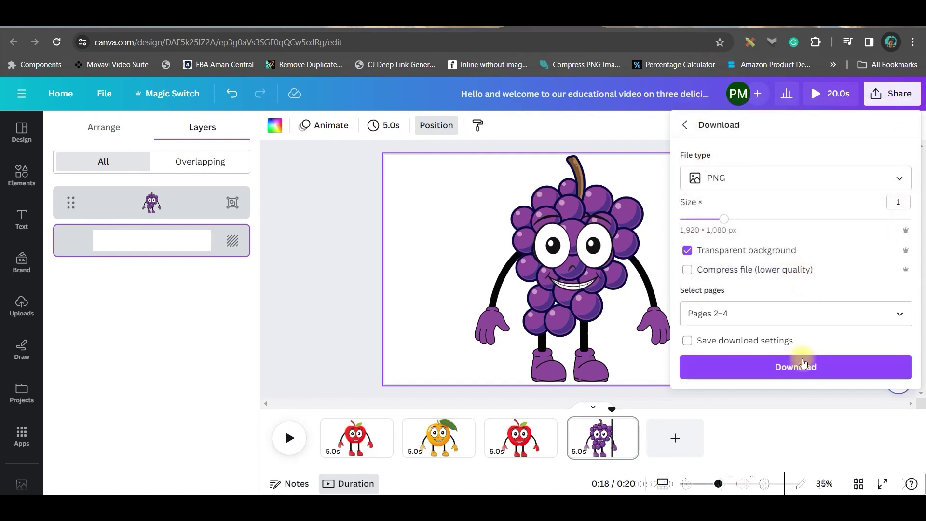
click(798, 371)
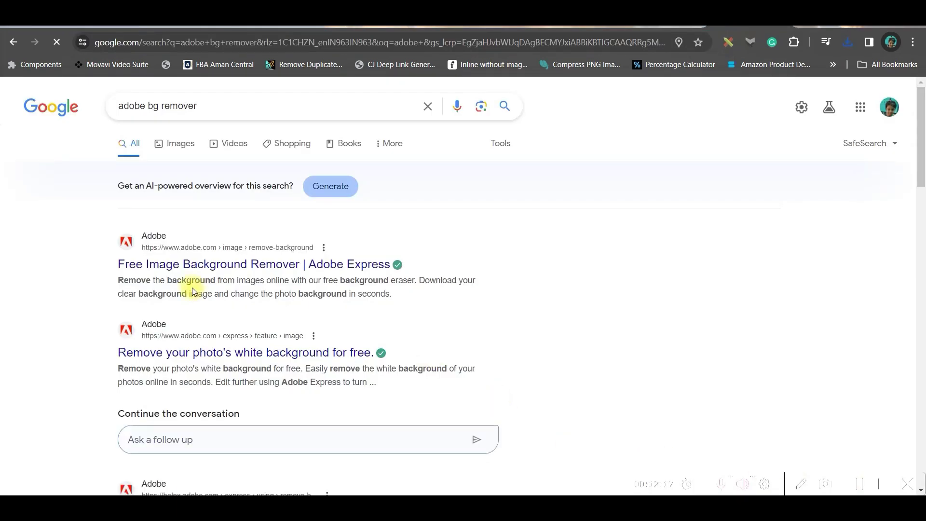
Open the 'Free Image Background Remover | Adobe Express' page from Google's results
click(200, 262)
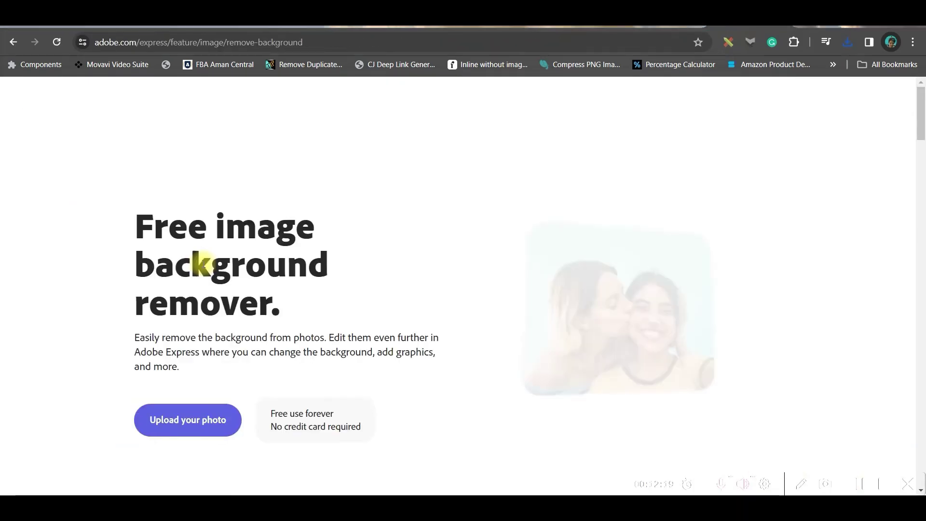
click(201, 445)
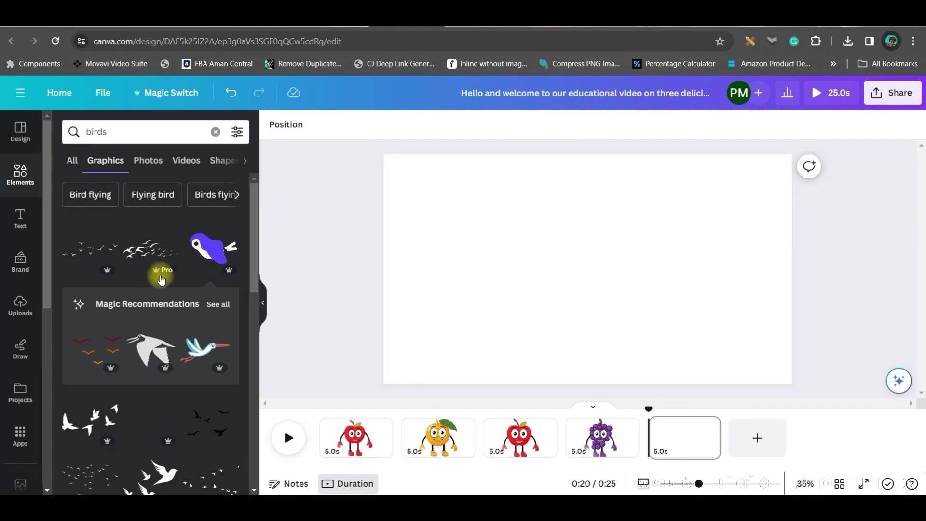
Replace the birds element search with a 'CartBac' search for the cartoon garden image
click(137, 132)
click(216, 132)
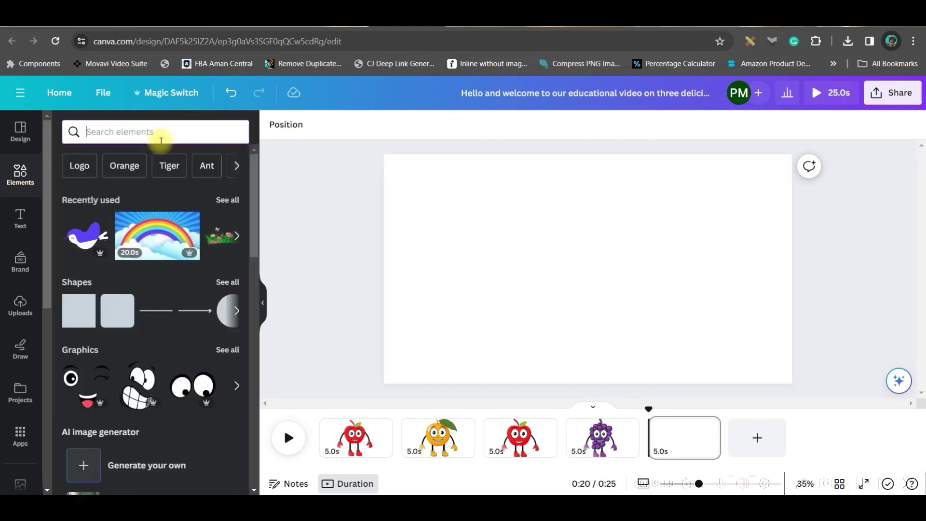
text(Cartoon)
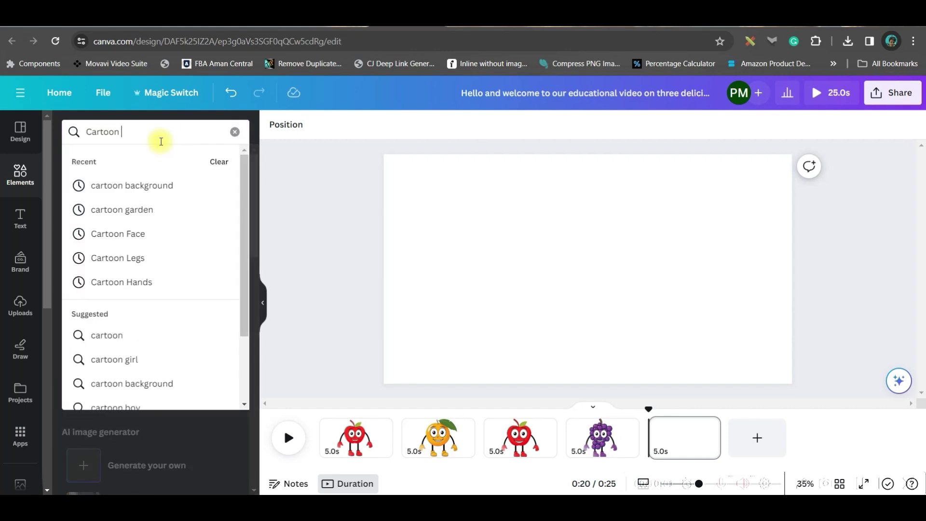
text(Bac)
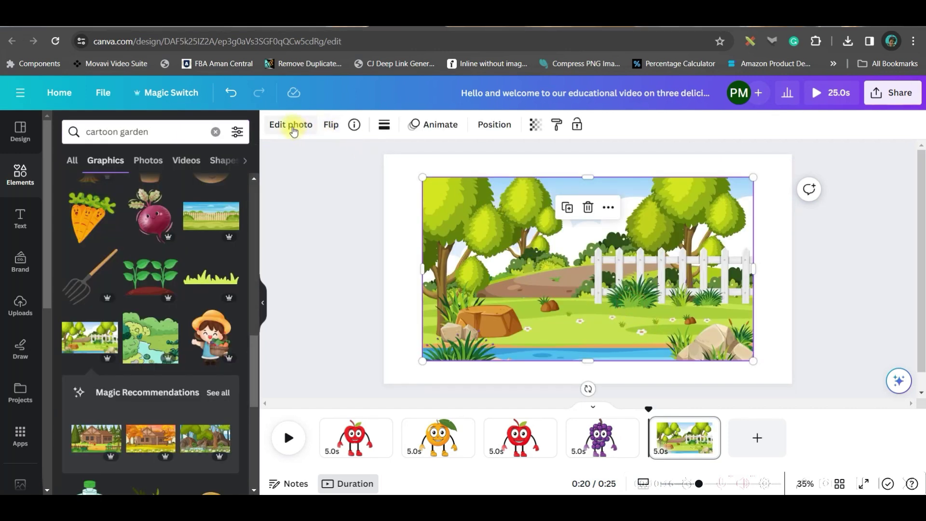
Apply the vivid Eldar filter to the garden image and set it as the page background
click(292, 127)
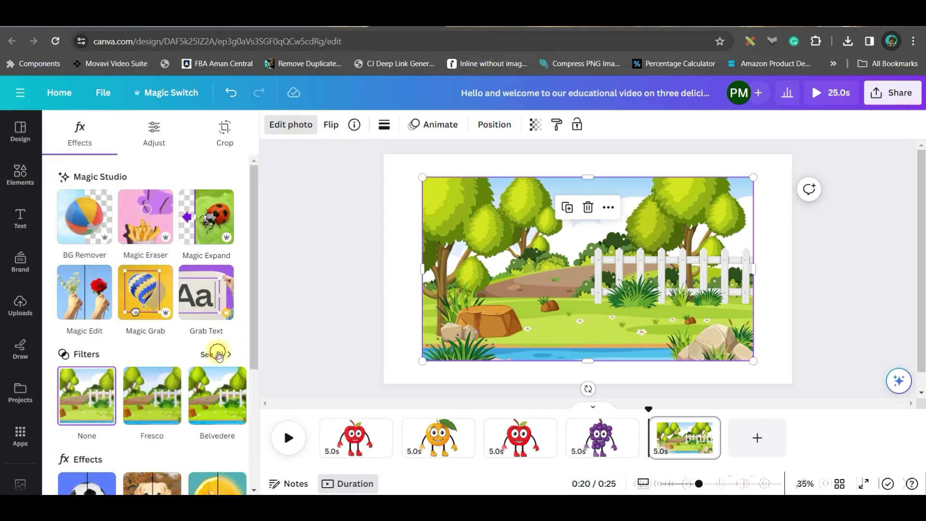
click(217, 355)
scroll(185, 383, down, 1)
scroll(164, 410, down, 2)
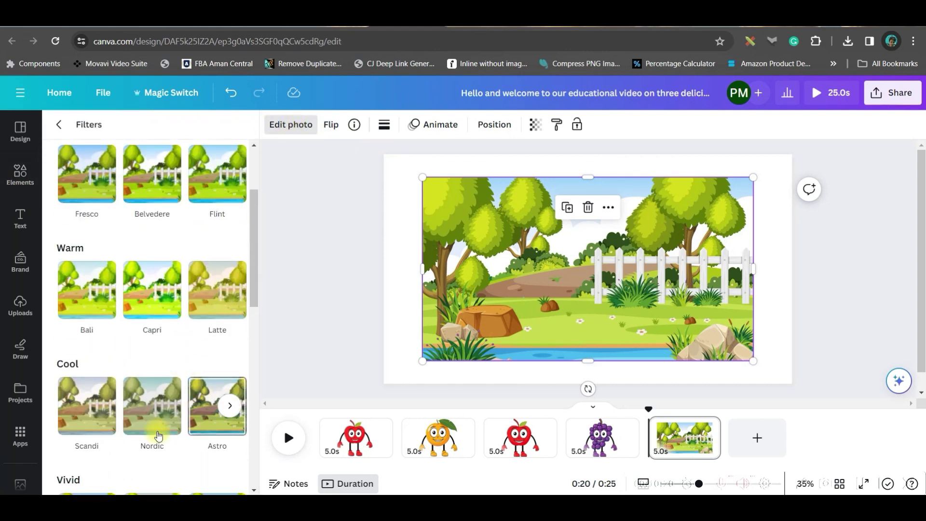
scroll(146, 431, down, 5)
click(208, 289)
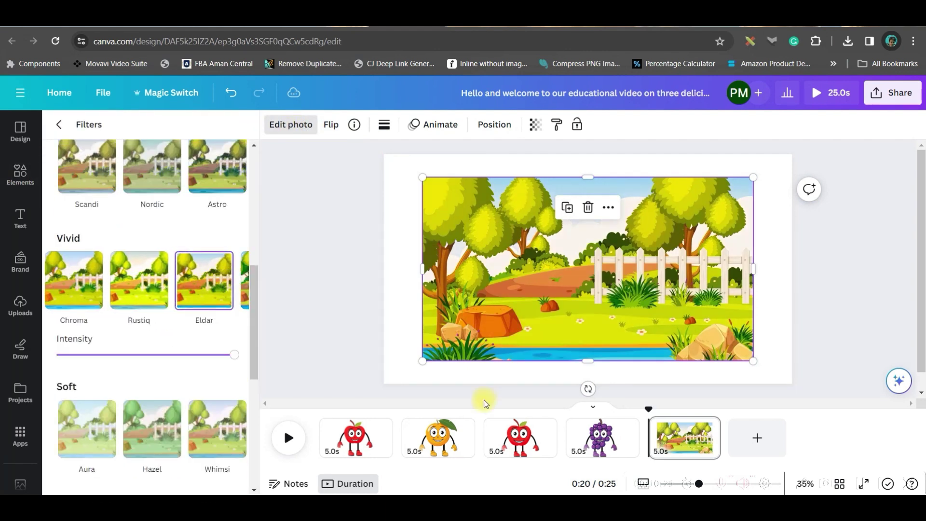
right_click(498, 239)
click(598, 447)
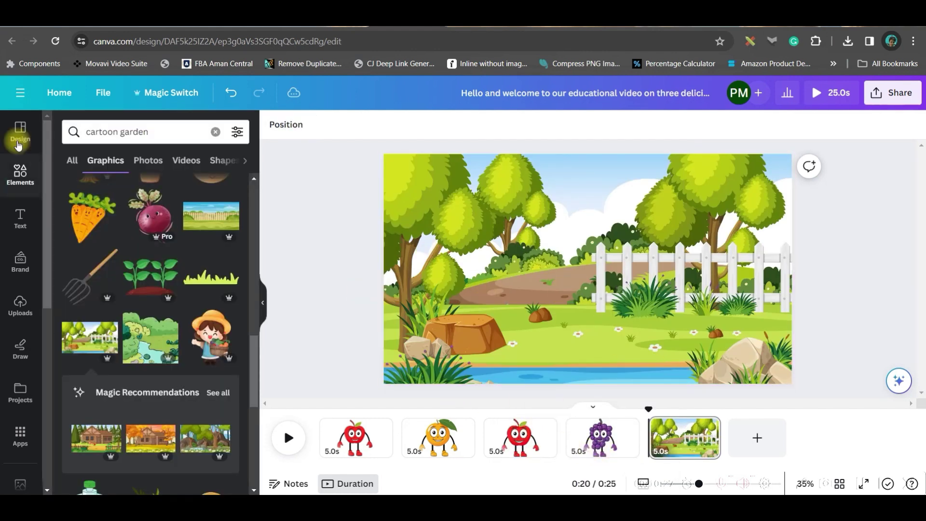
Search Elements for 'birds', then add and shrink a blue bird in the upper-right tree
click(153, 133)
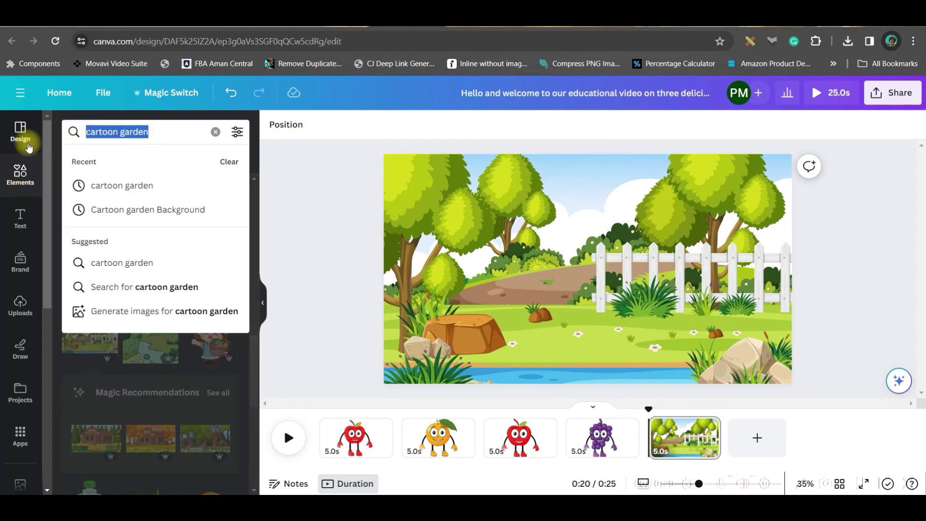
text(birds)
key(Return)
click(213, 250)
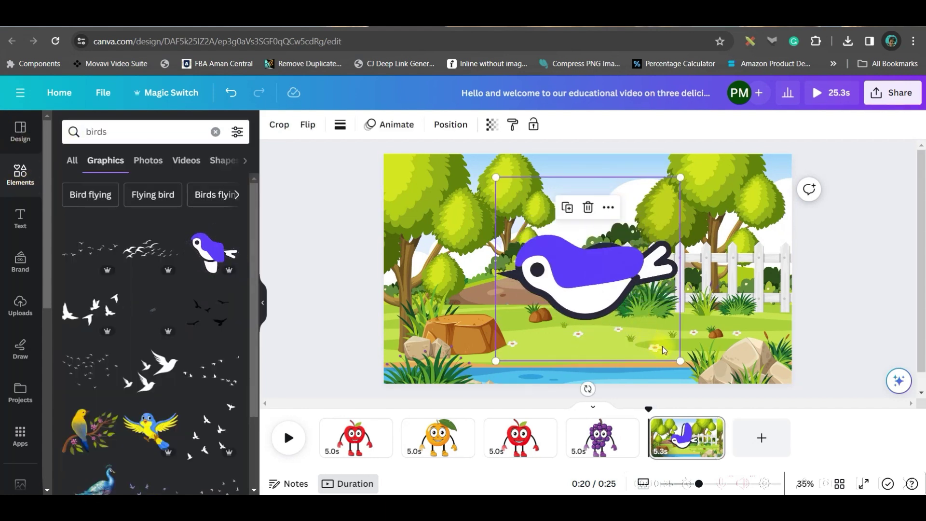
mouse_move(679, 361)
mouse_down()
mouse_move(577, 232)
mouse_move(566, 199)
mouse_move(719, 181)
mouse_move(675, 218)
mouse_up()
click(702, 244)
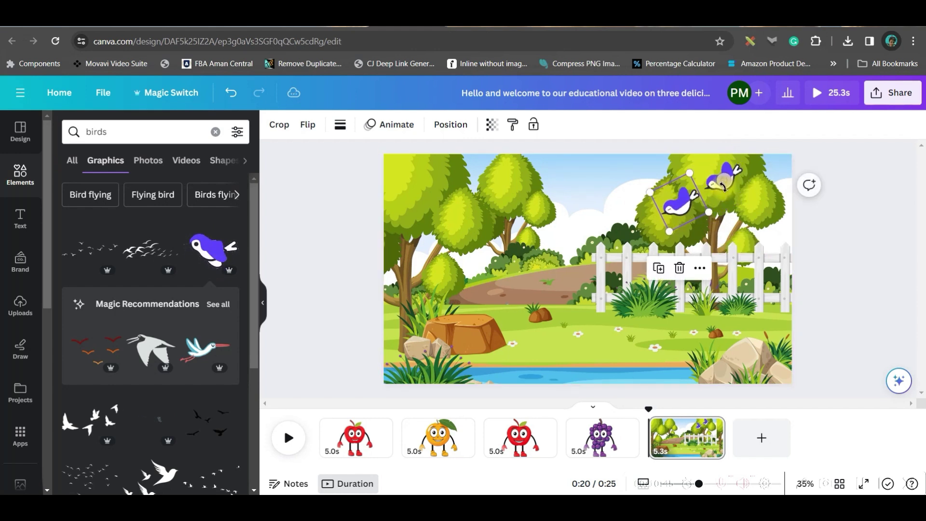
Duplicate the bird into three copies and group them together
click(707, 279)
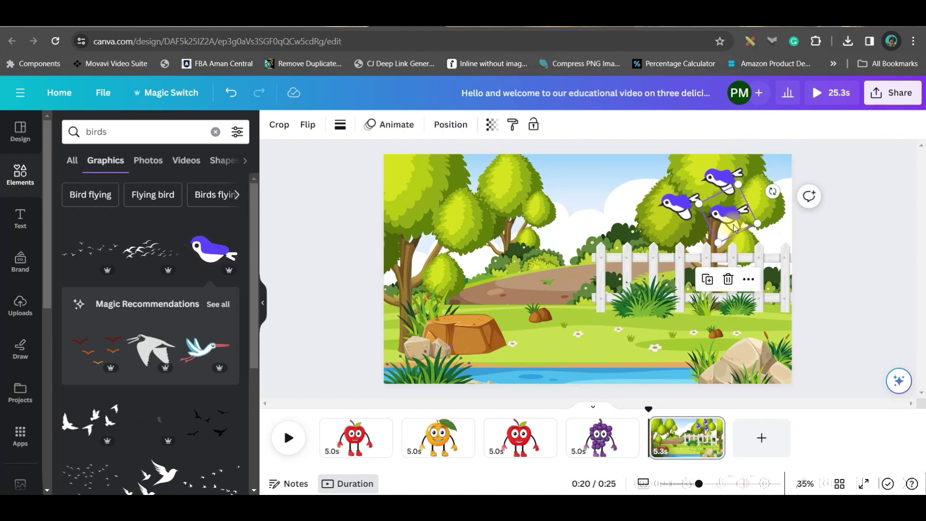
shift+click(728, 181)
shift+click(677, 200)
click(674, 274)
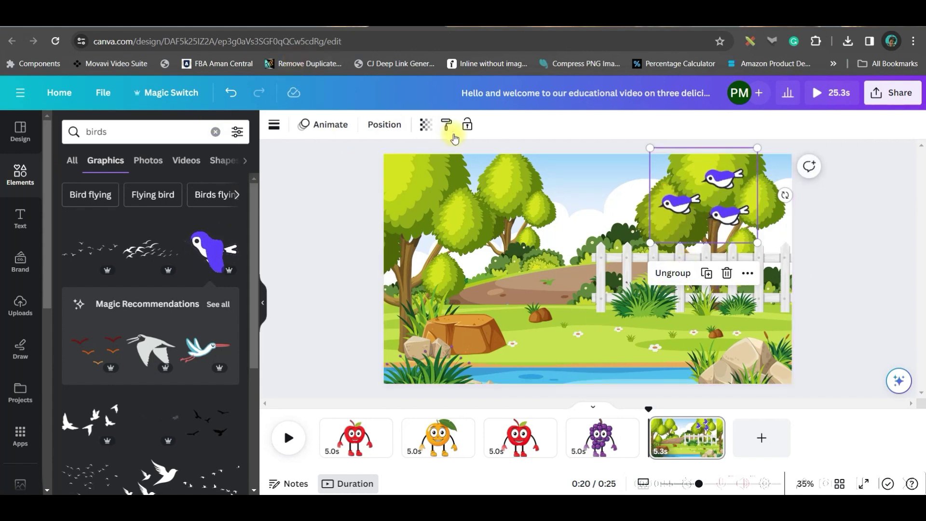
Create a custom animation moving the bird group leftward, with Smooth motion and reduced speed
click(331, 126)
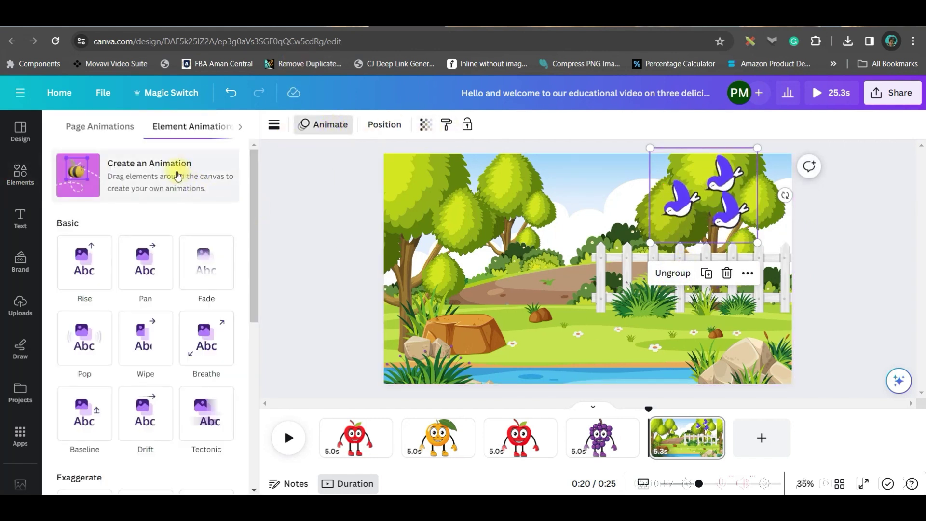
click(178, 164)
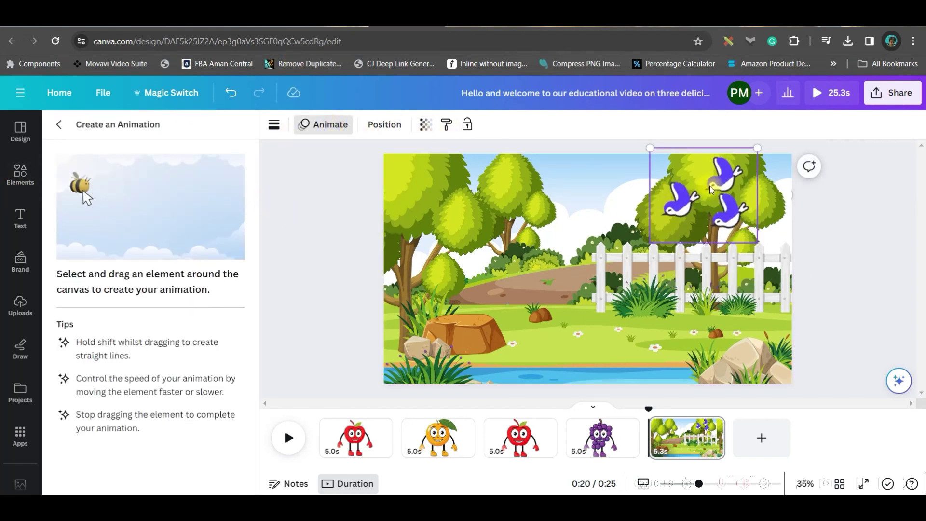
drag(710, 186, 562, 246)
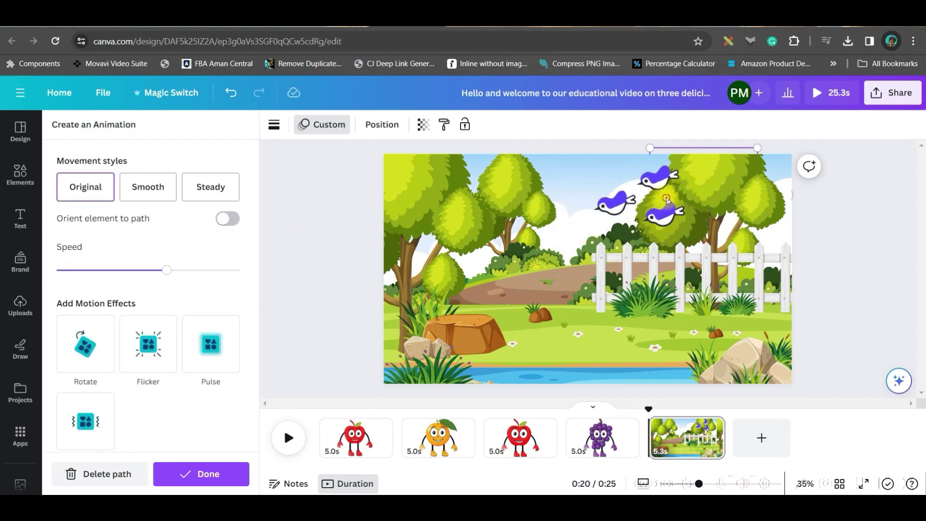
click(112, 474)
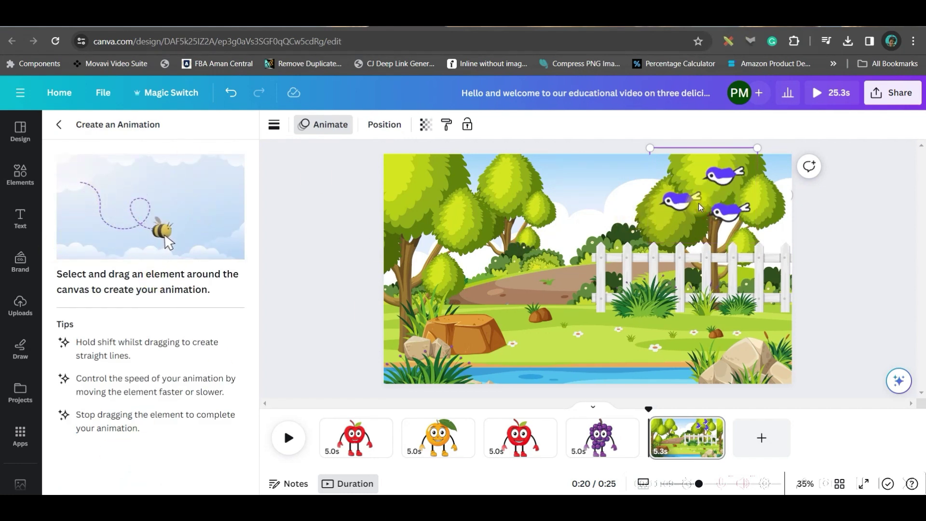
mouse_move(698, 203)
mouse_down()
mouse_move(465, 210)
mouse_move(334, 199)
mouse_up()
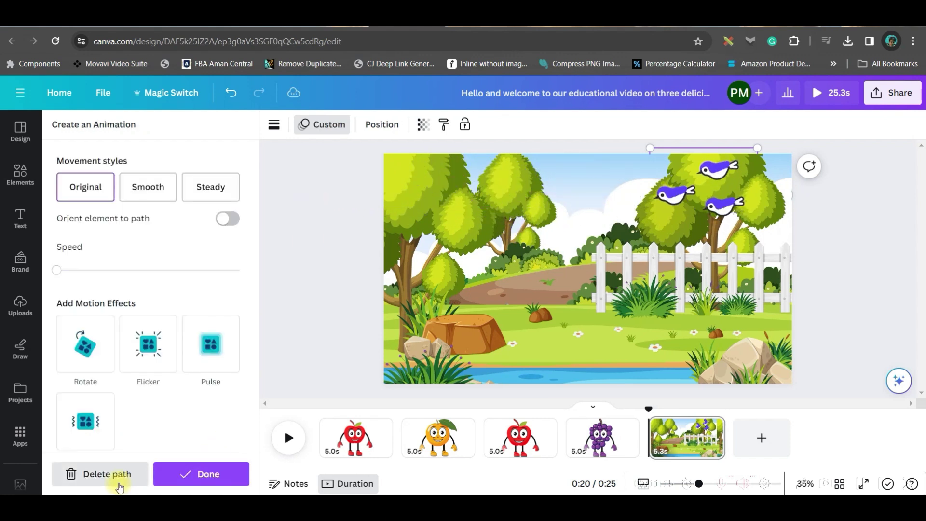
click(147, 186)
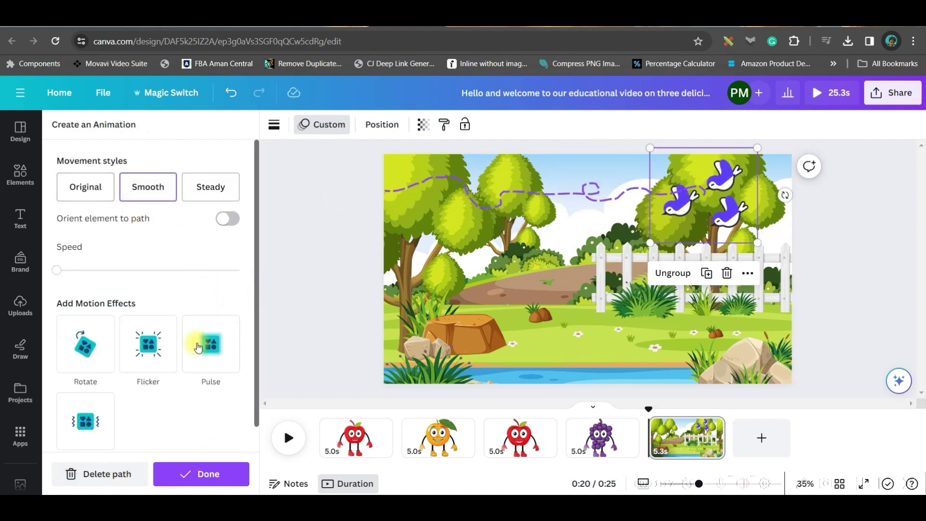
drag(77, 273, 74, 274)
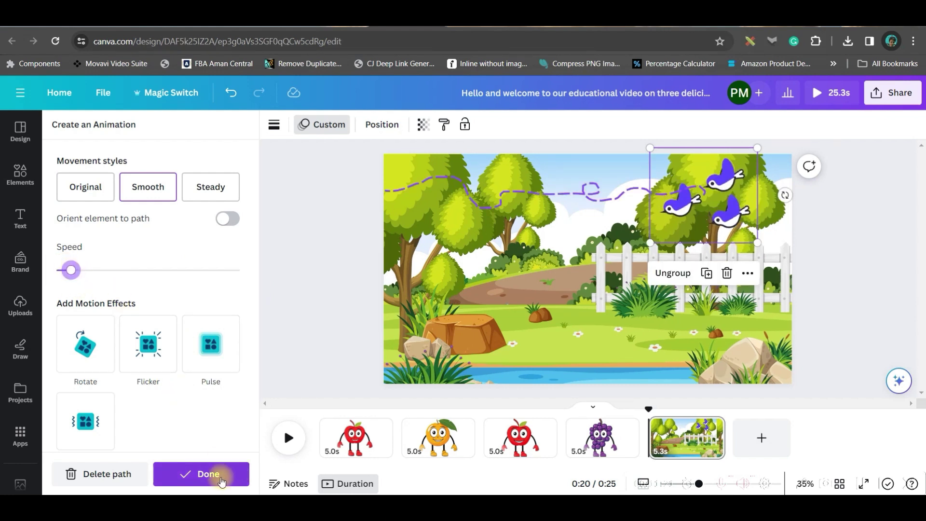
click(222, 478)
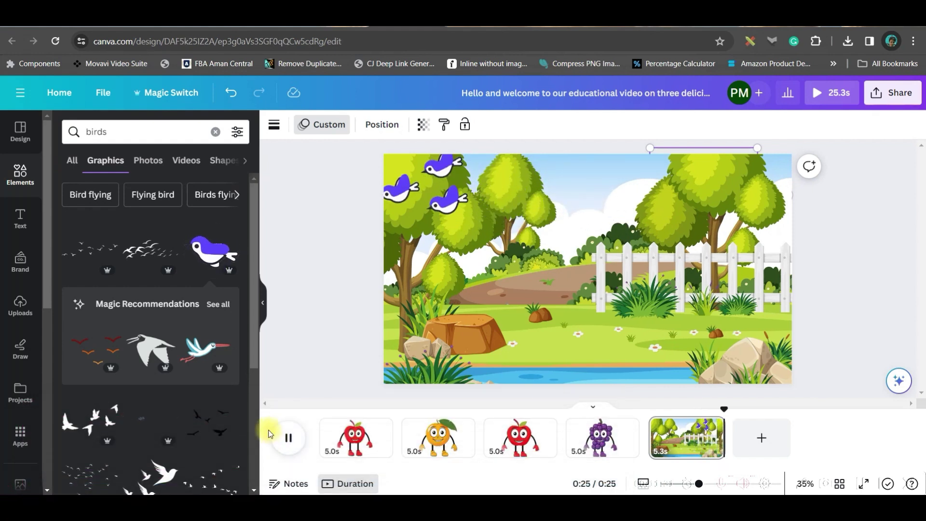
Stop playback, reselect the element search words, then replay the decorated garden page
click(288, 439)
click(688, 434)
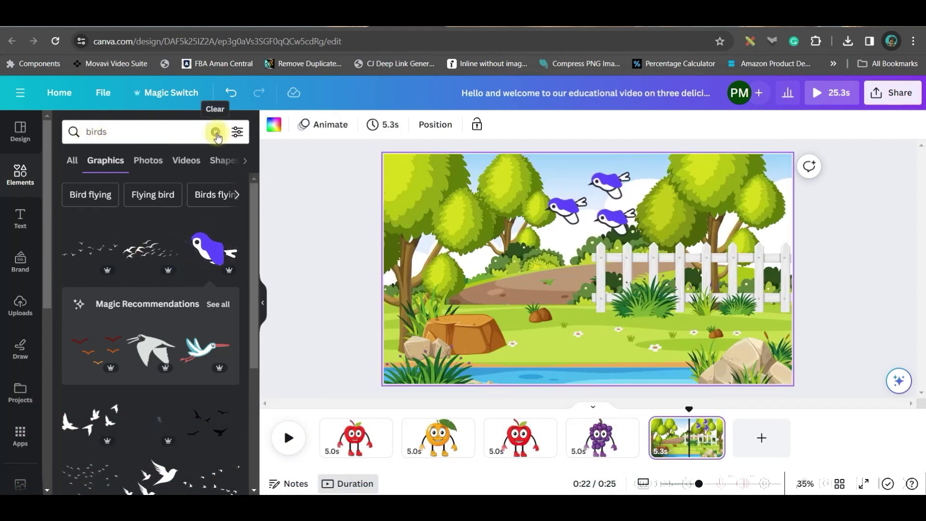
click(165, 131)
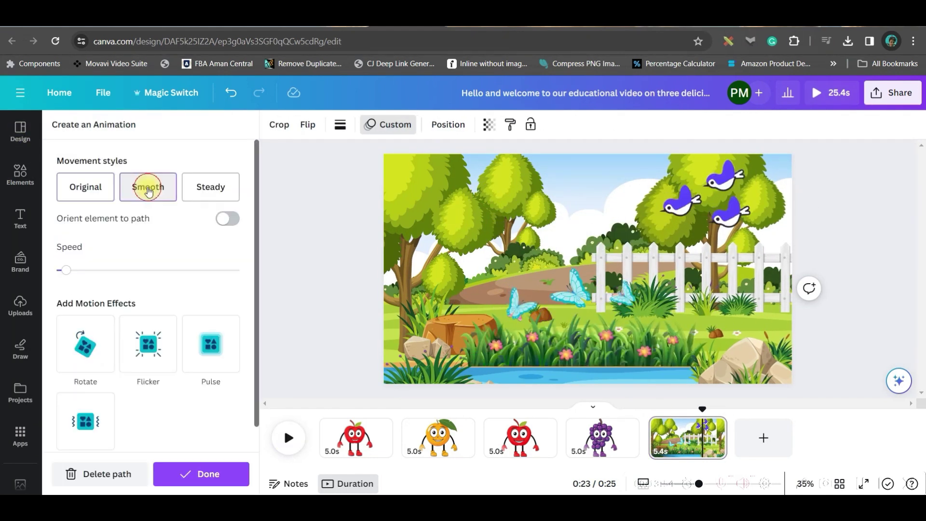
click(279, 440)
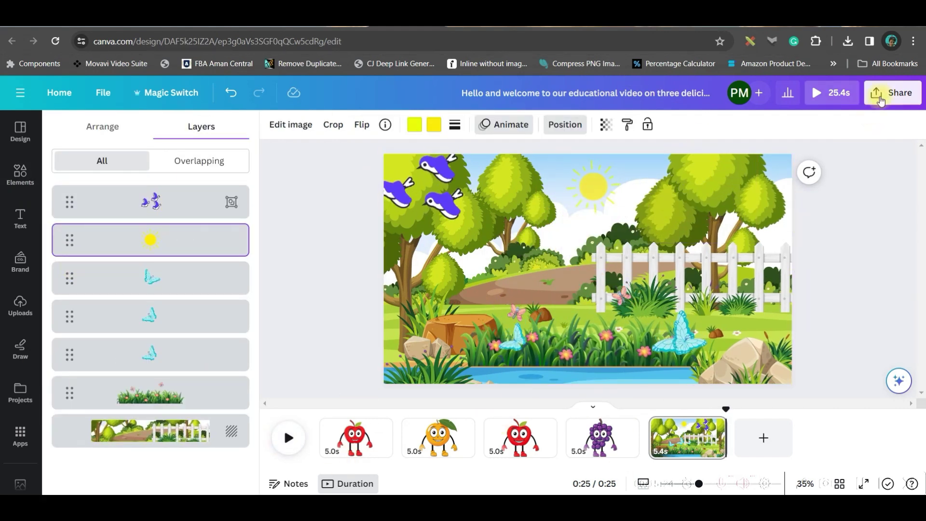
Download just Page 5 as an MP4 video, with all other pages deselected
click(880, 93)
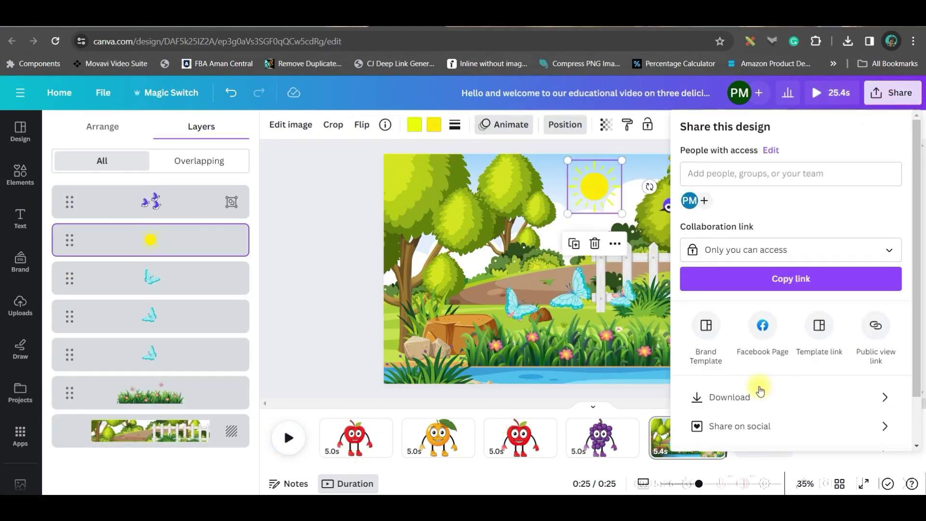
click(746, 397)
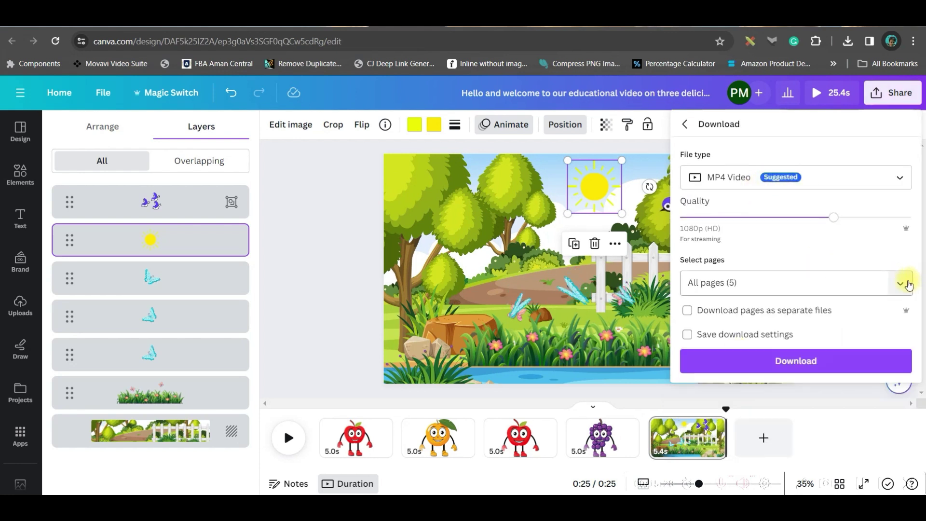
click(902, 284)
click(890, 102)
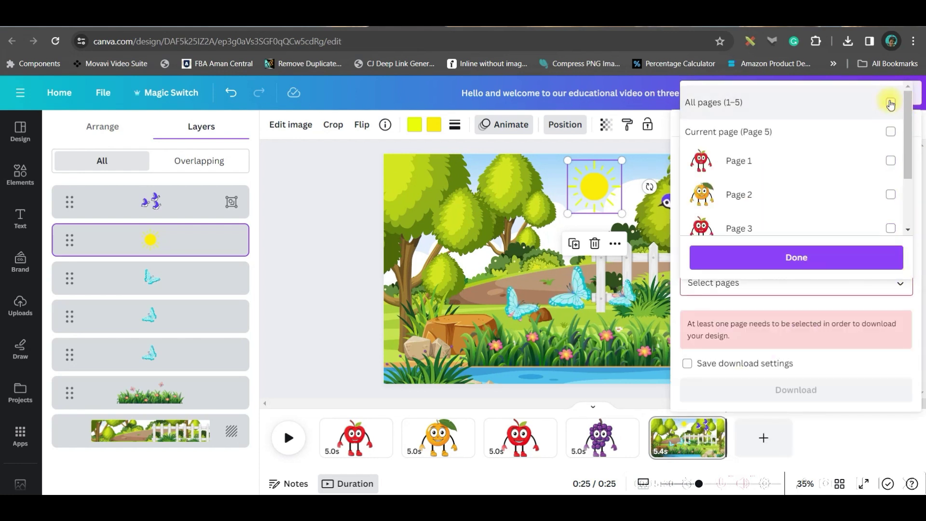
drag(910, 136, 902, 206)
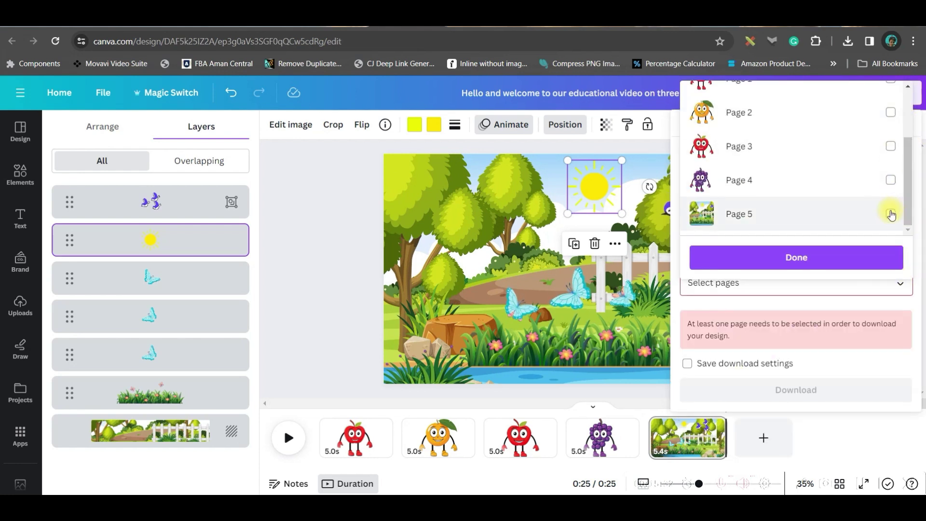
click(890, 210)
click(870, 256)
click(820, 336)
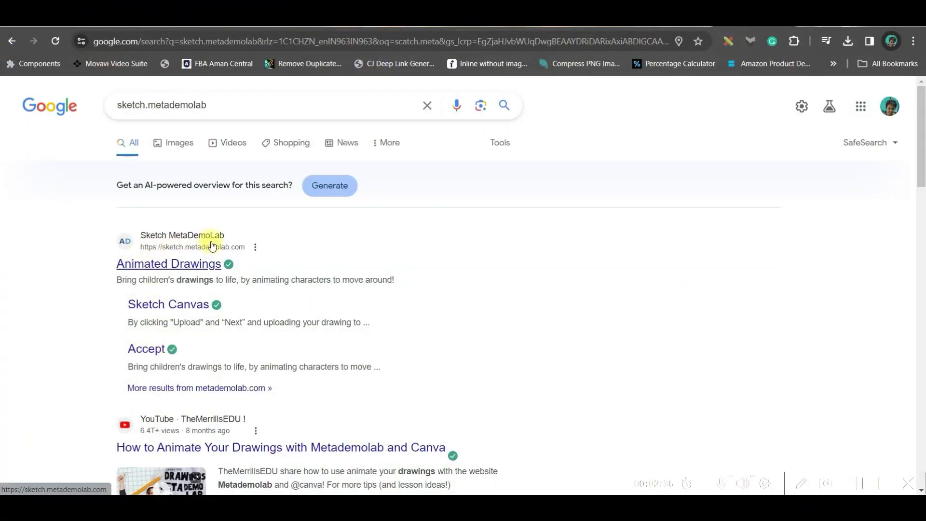
Open the Animated Drawings search result and scroll down its page
click(189, 266)
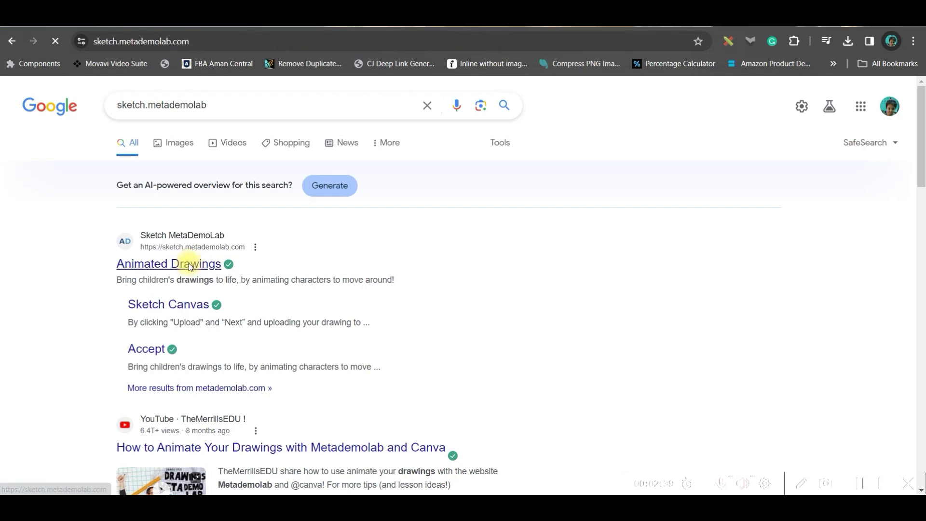
scroll(409, 453, down, 1)
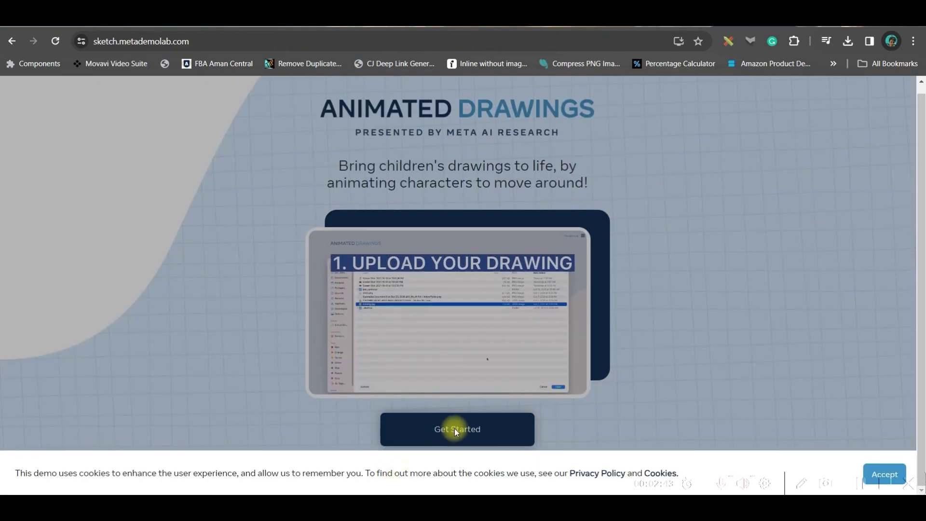
Accept cookies and start the demo with the uploaded apple drawing
click(898, 475)
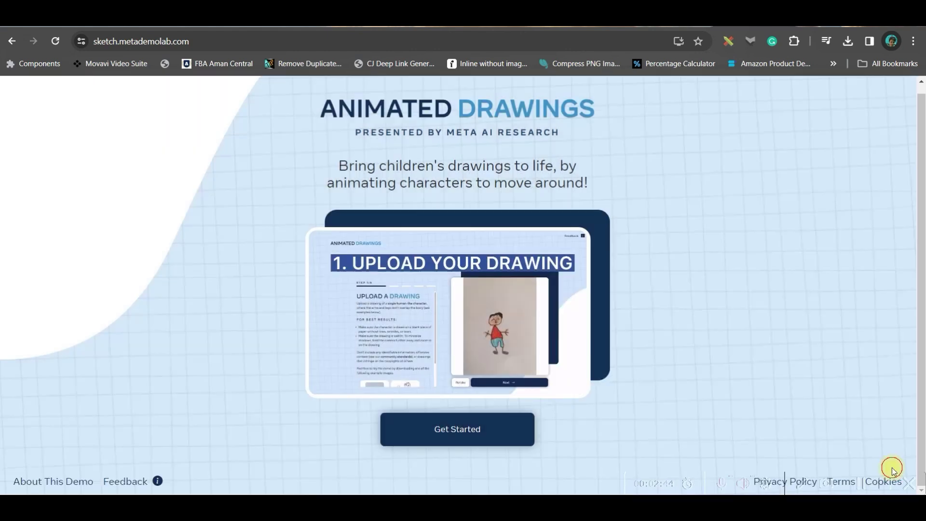
click(426, 436)
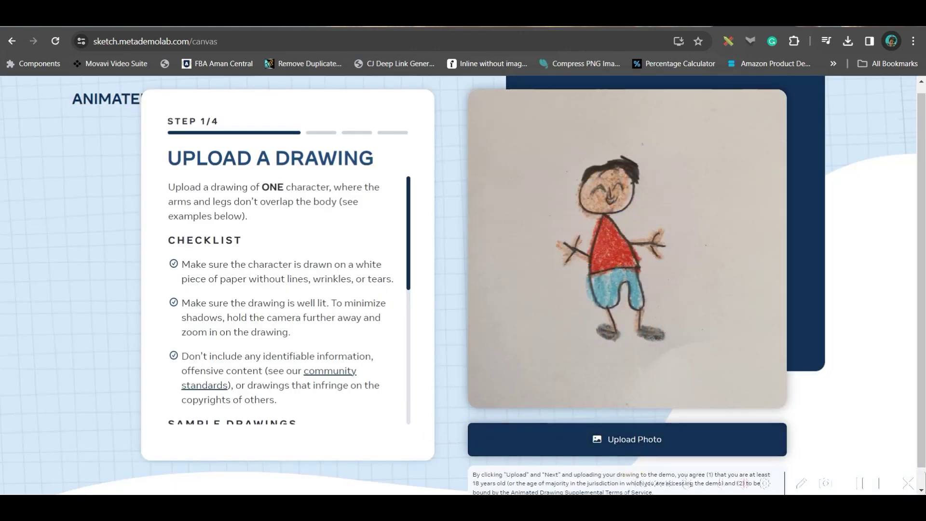
key(alt+Left)
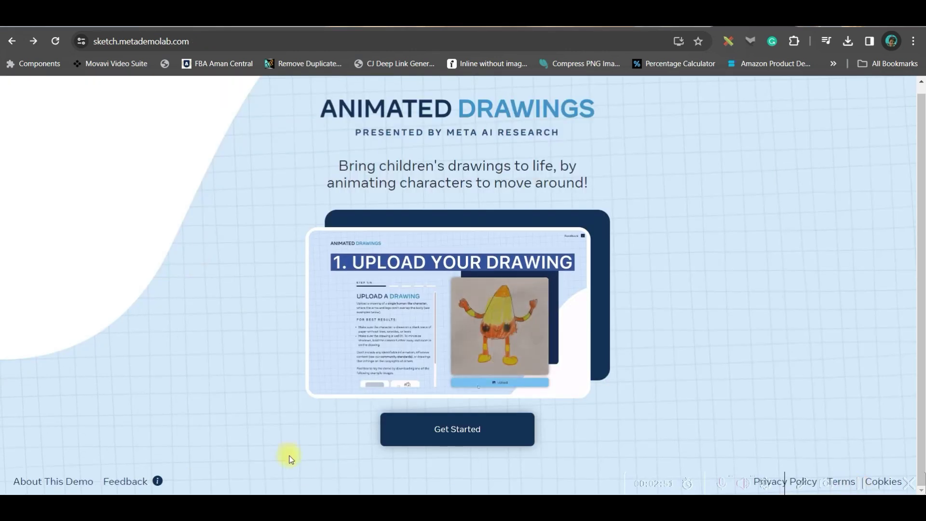
click(428, 430)
click(640, 447)
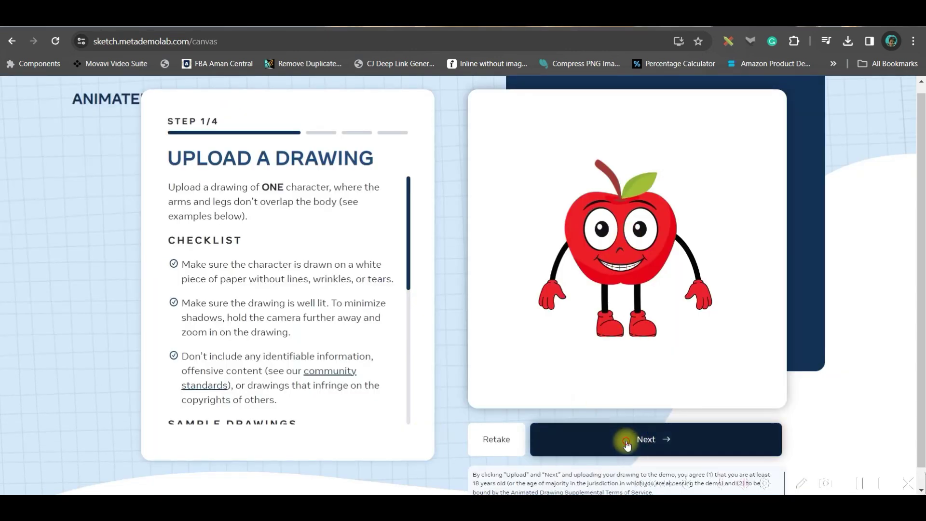
click(626, 438)
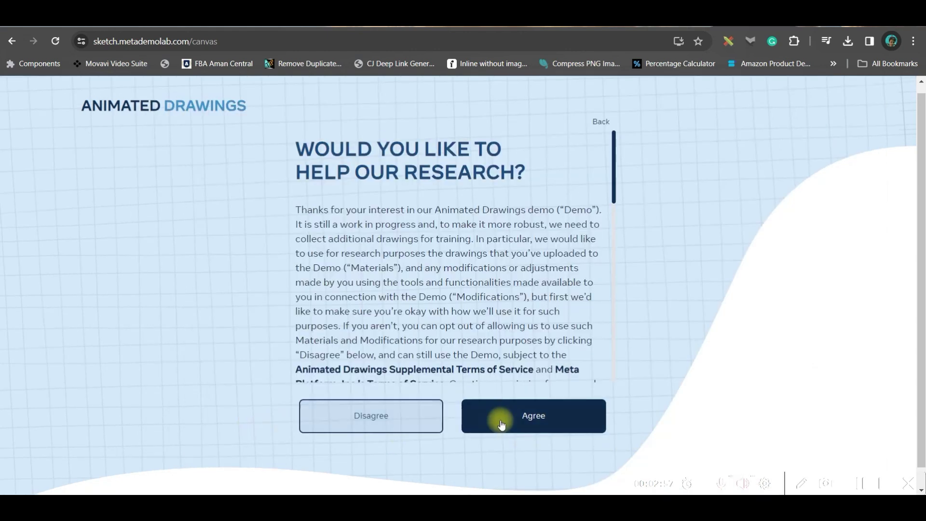
Agree to research terms, tighten the bounding box around the apple, and accept its joints
click(499, 422)
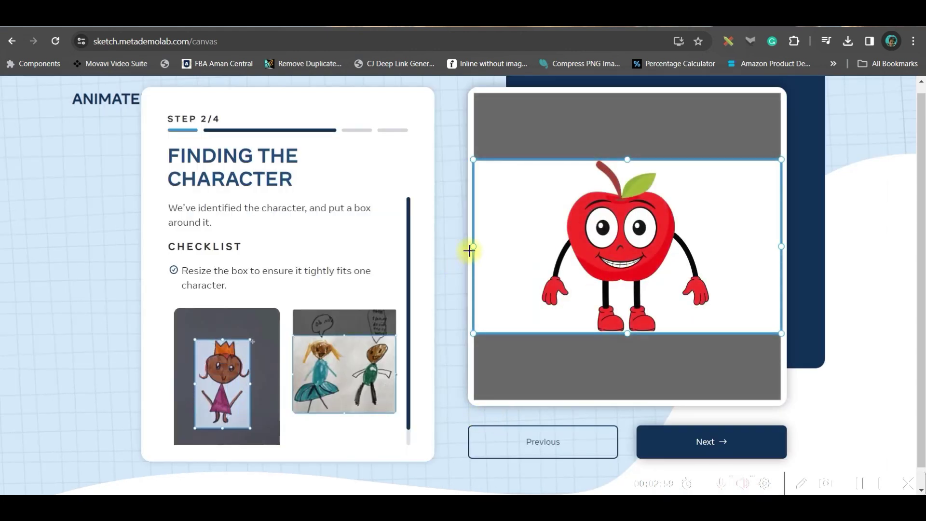
drag(473, 245, 525, 245)
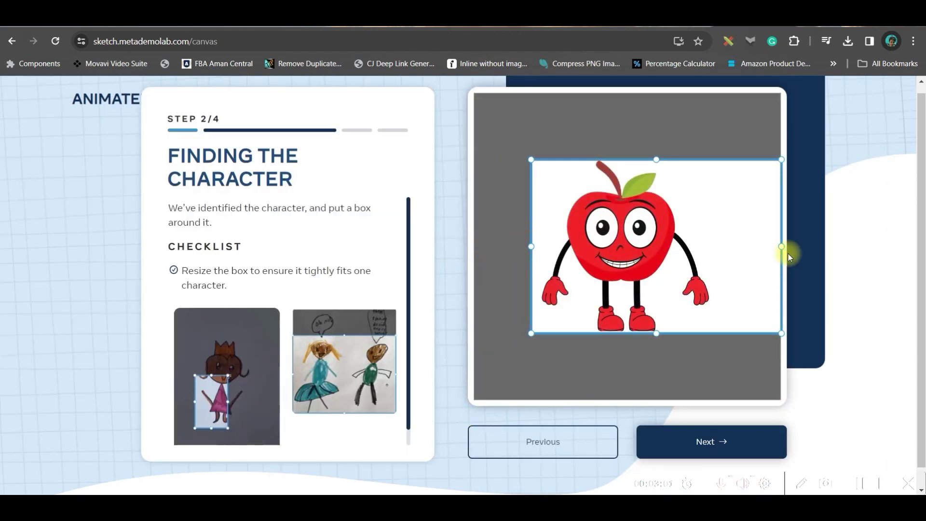
drag(781, 246, 715, 254)
click(726, 441)
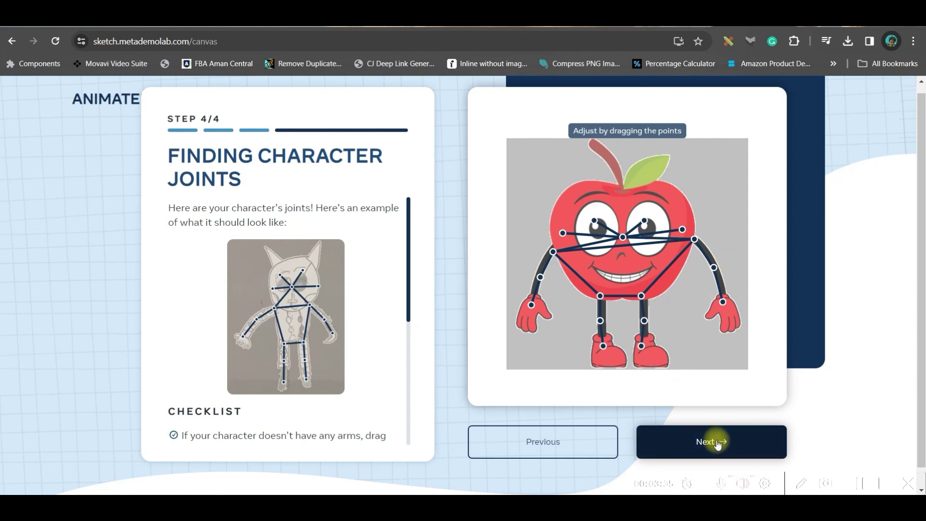
click(717, 443)
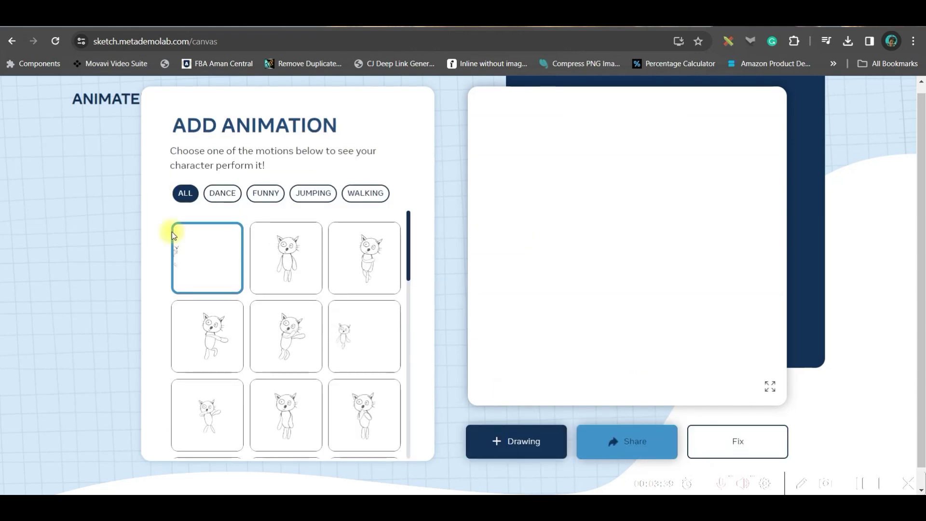
Play the apple's hip-hop dance full screen and save it as hip_hop_dancing3.mp4
scroll(294, 299, down, 3)
scroll(356, 383, down, 1)
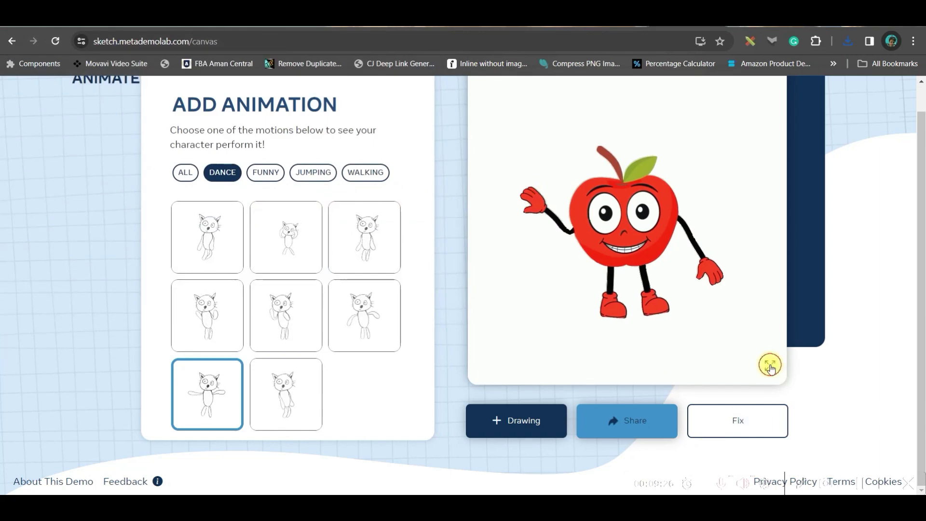
click(769, 364)
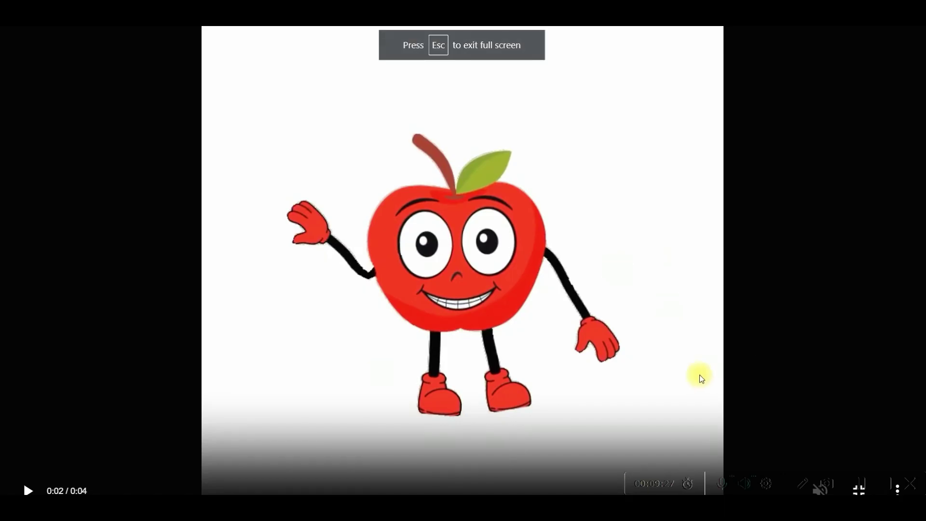
right_click(510, 254)
click(562, 106)
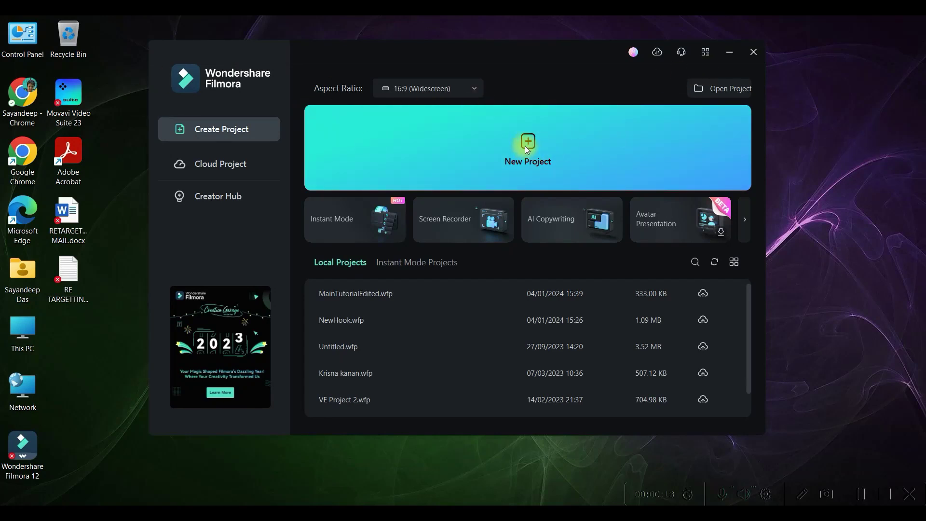
Start a new Filmora project with the 16:9 widescreen aspect ratio
click(445, 88)
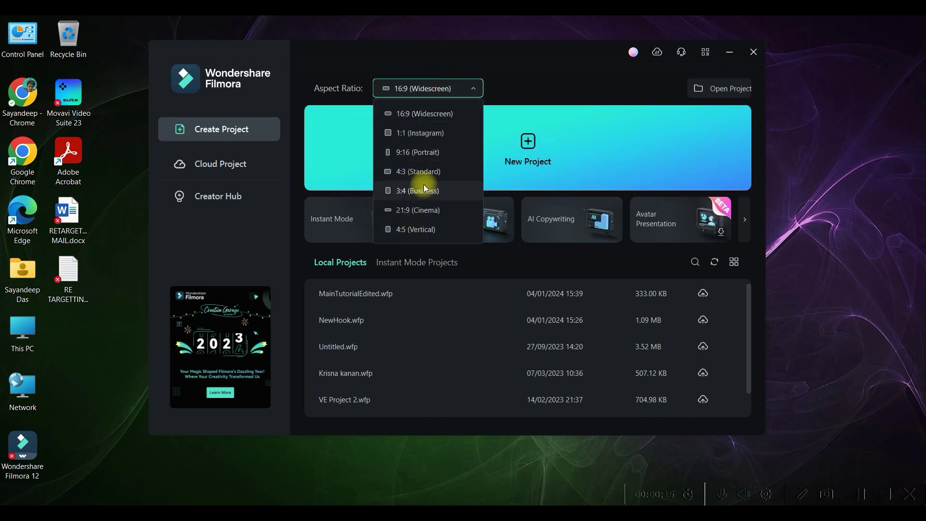
click(441, 114)
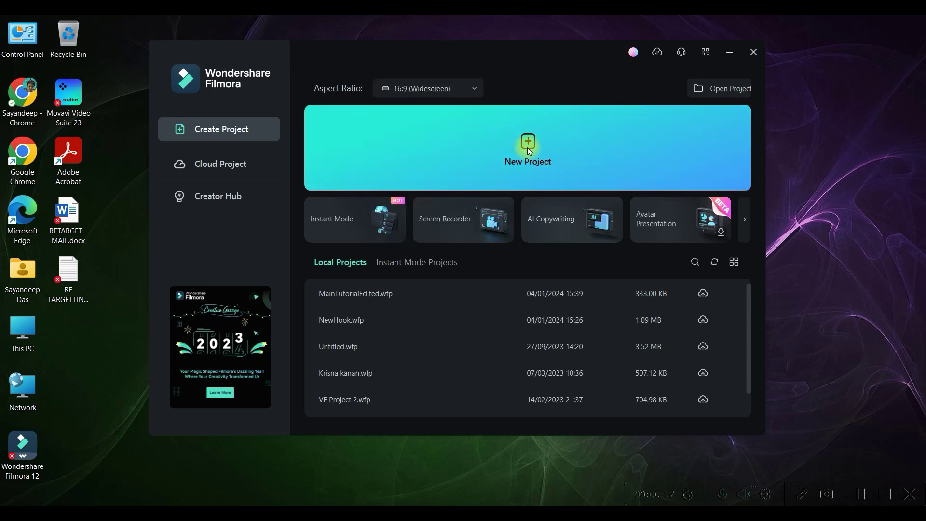
click(528, 147)
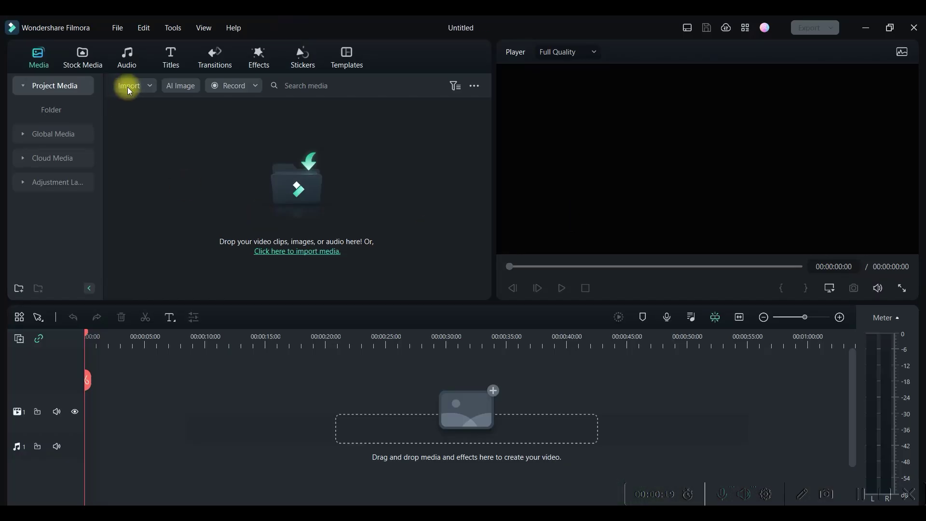
Browse up to the PENDING TO PUBLISH folder in the import file picker, then cancel it
click(129, 87)
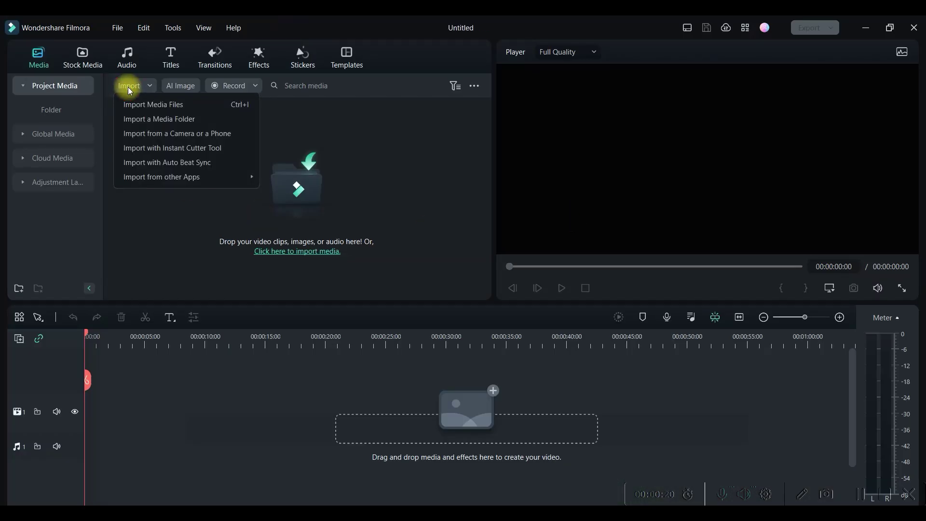
click(158, 102)
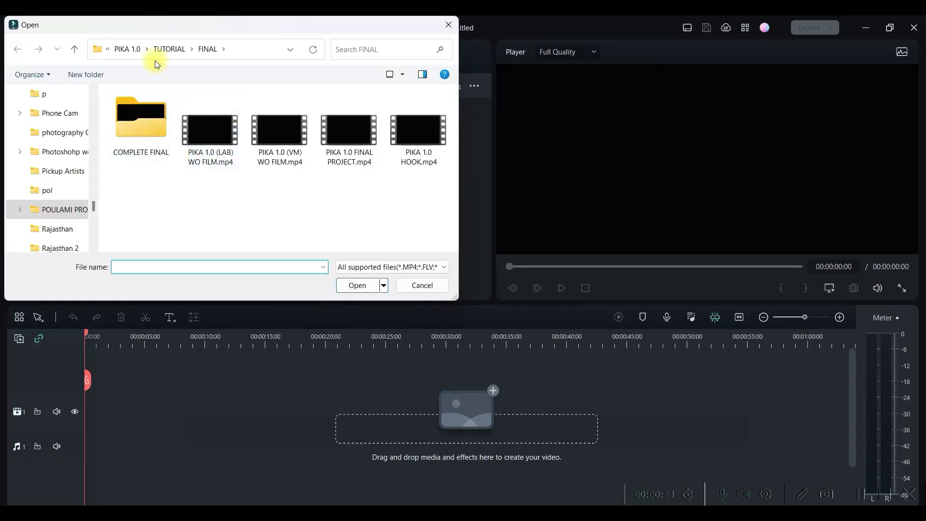
click(128, 50)
click(126, 49)
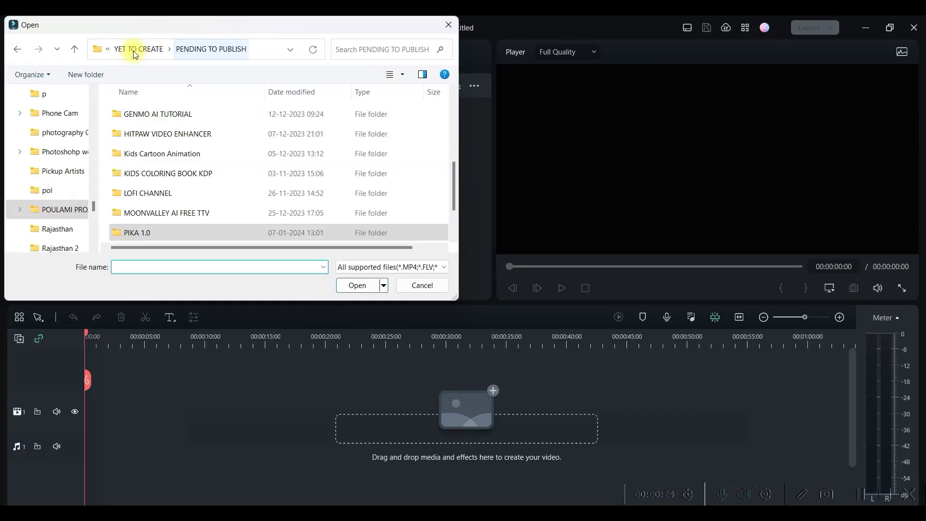
click(422, 285)
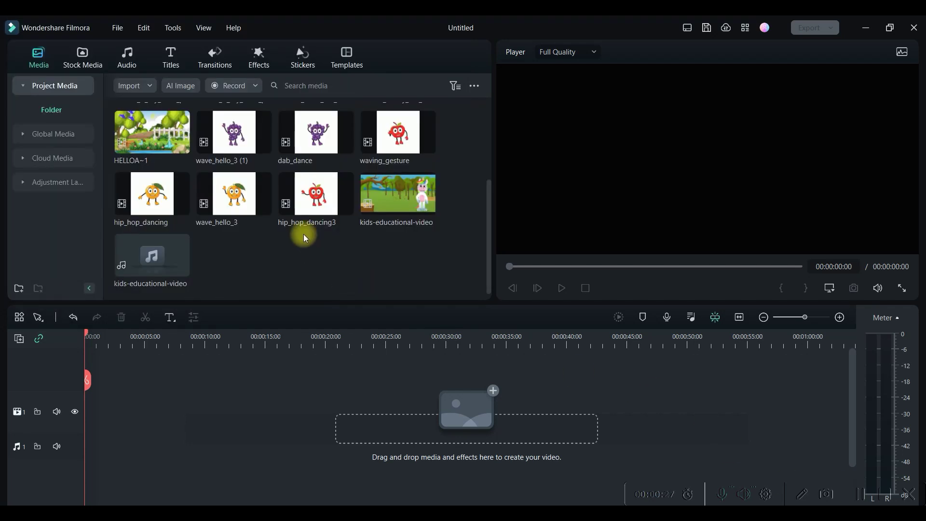
scroll(305, 235, up, 3)
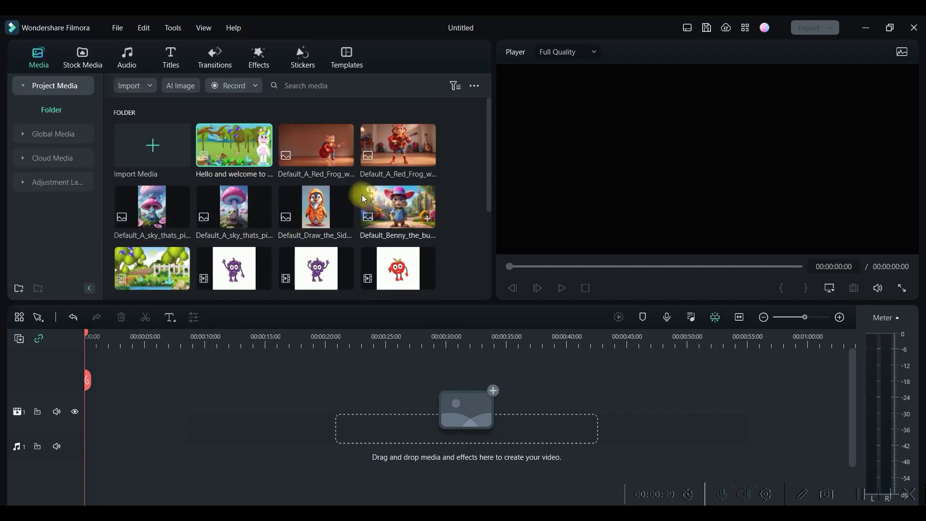
Place the unicorn garden video on track 1 and waving_gesture on track 2, dismissing mismatch prompts
drag(241, 276, 83, 420)
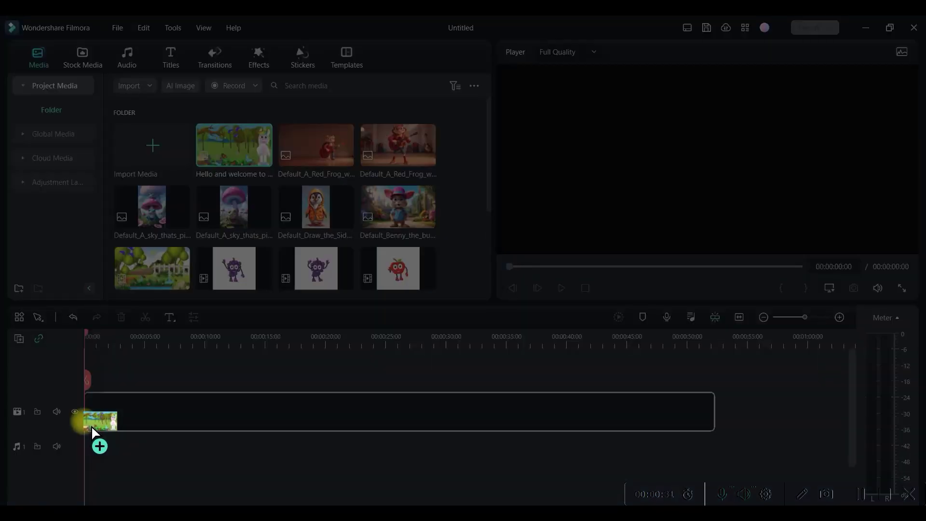
click(590, 166)
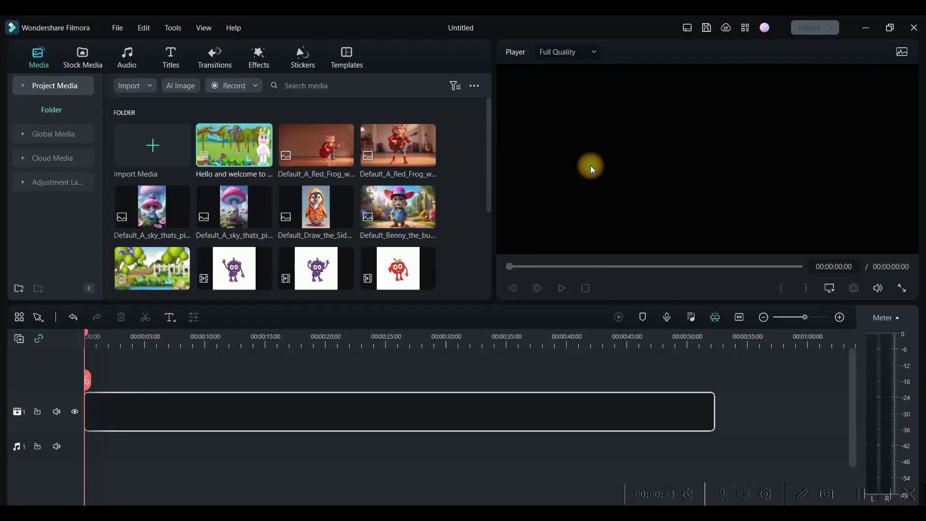
mouse_move(398, 132)
mouse_down()
mouse_move(120, 430)
mouse_move(135, 439)
mouse_up()
click(589, 170)
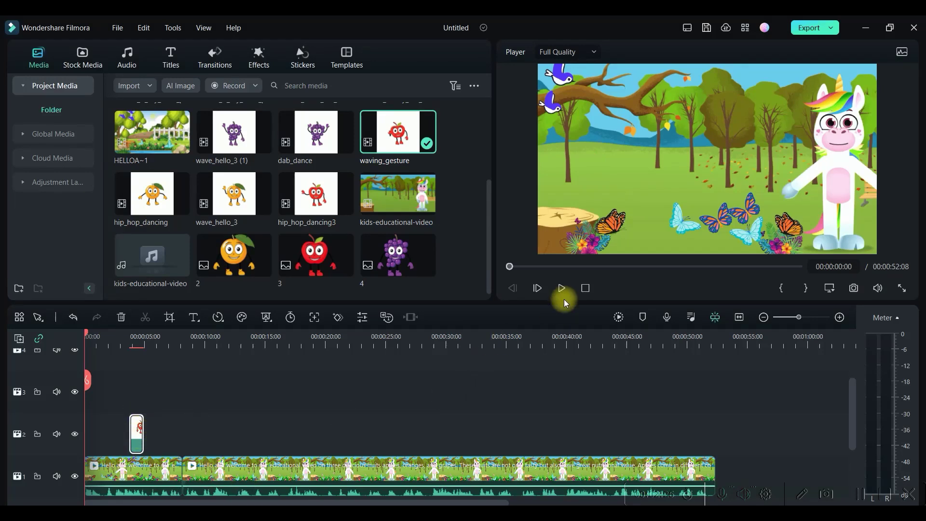
Enable Chroma Key on the apple clip and sample its white background as the key colour
click(791, 157)
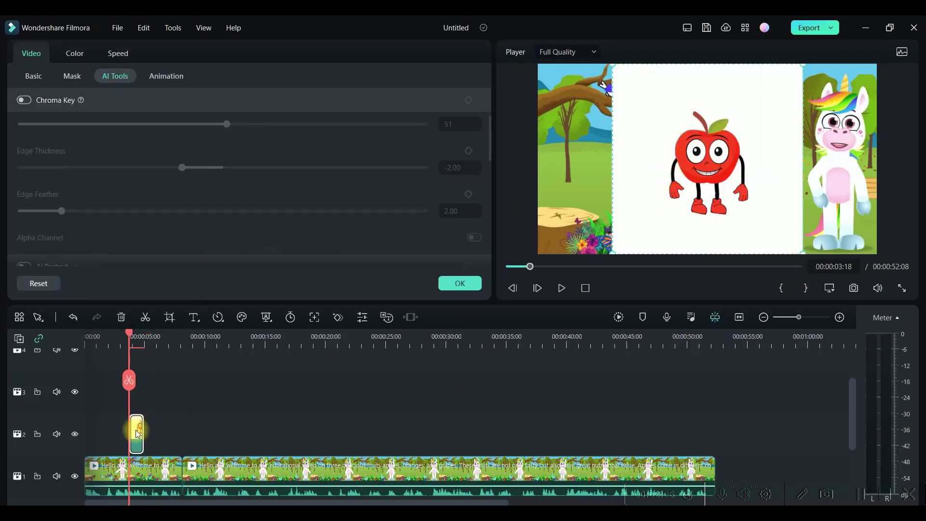
drag(804, 322, 816, 322)
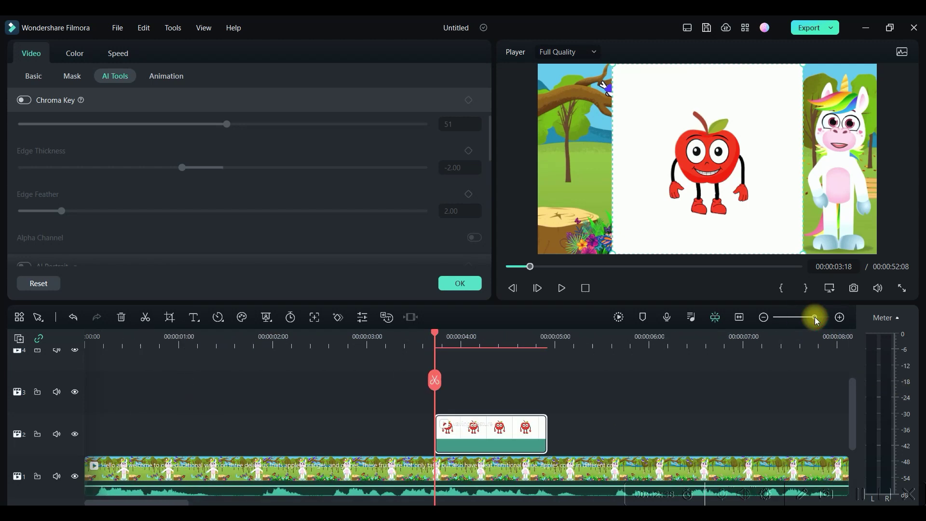
click(24, 100)
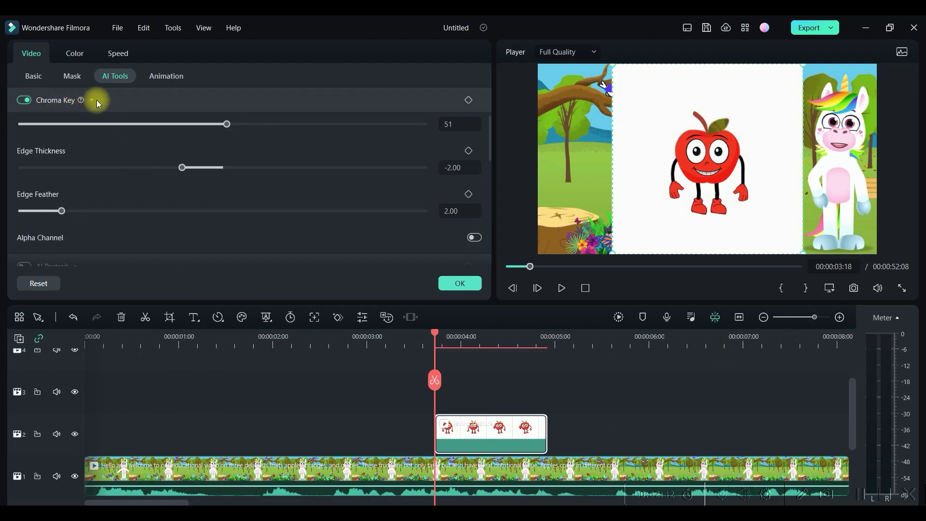
scroll(164, 160, up, 3)
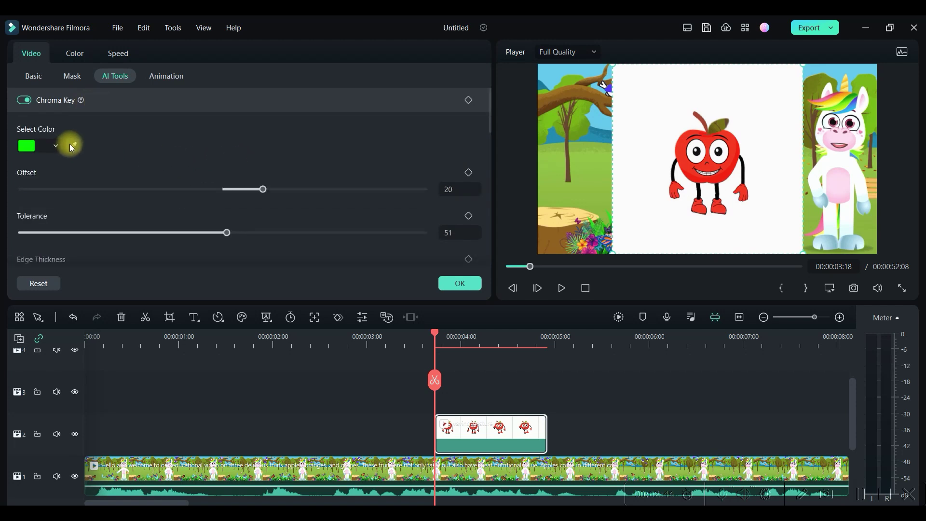
click(72, 146)
click(666, 132)
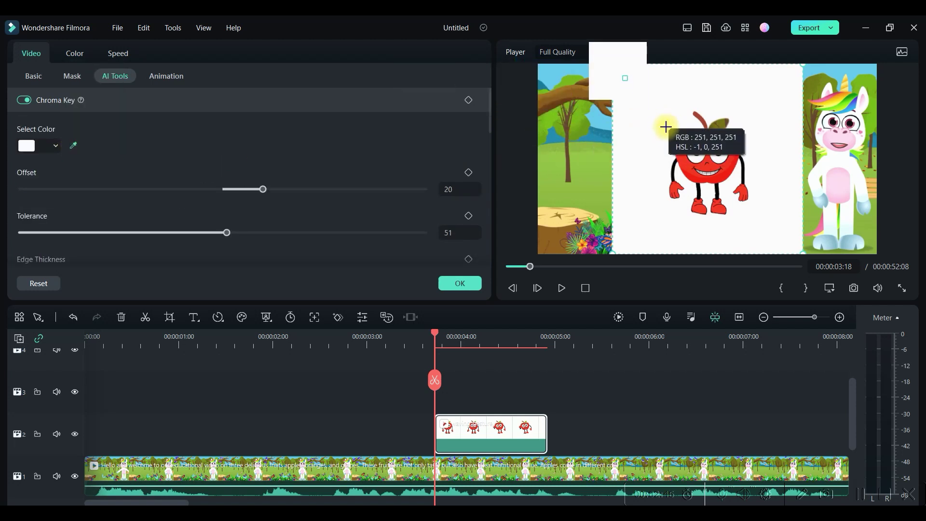
click(673, 133)
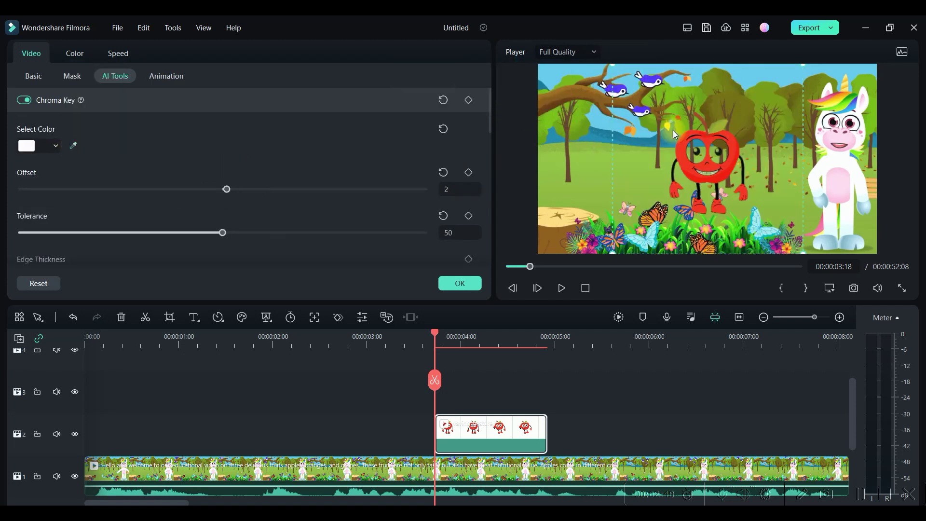
Move and enlarge the apple, raise Offset to 12 and Tolerance to 99, then shift it left
drag(699, 174, 656, 187)
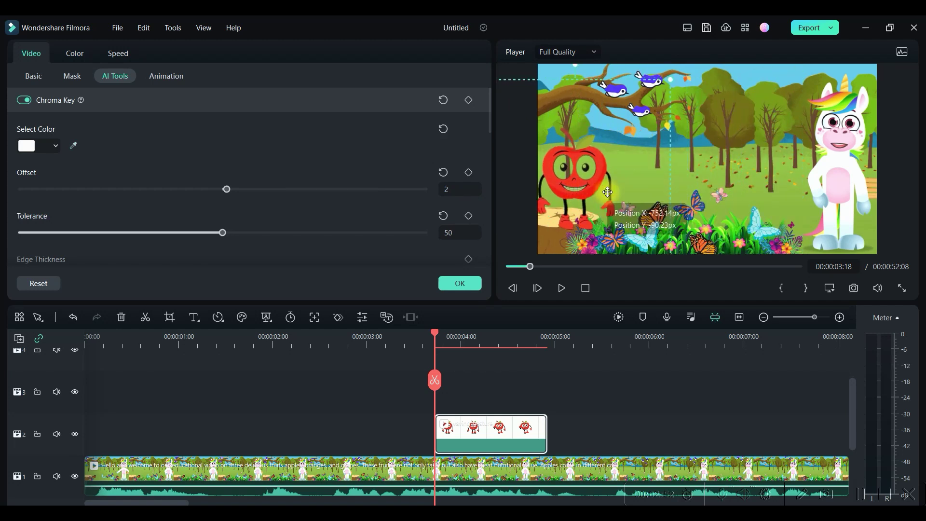
drag(656, 188, 612, 193)
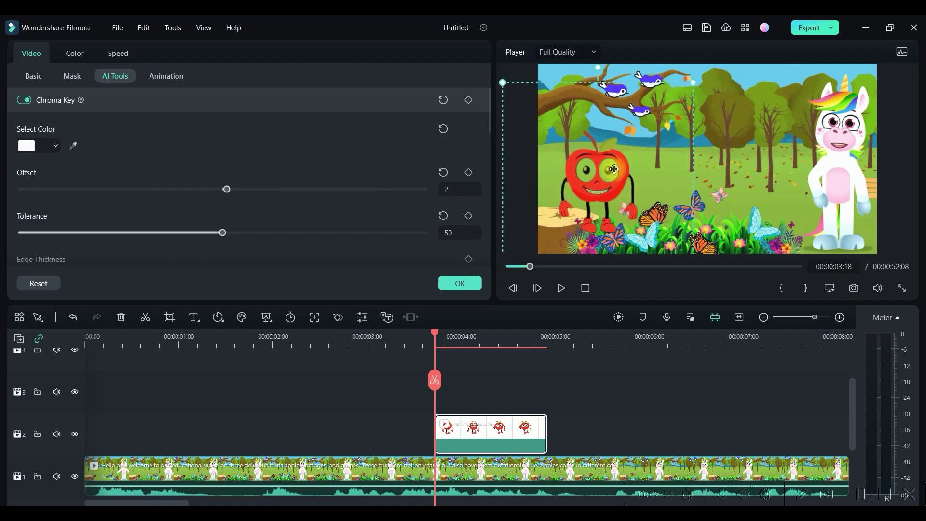
drag(692, 86, 732, 82)
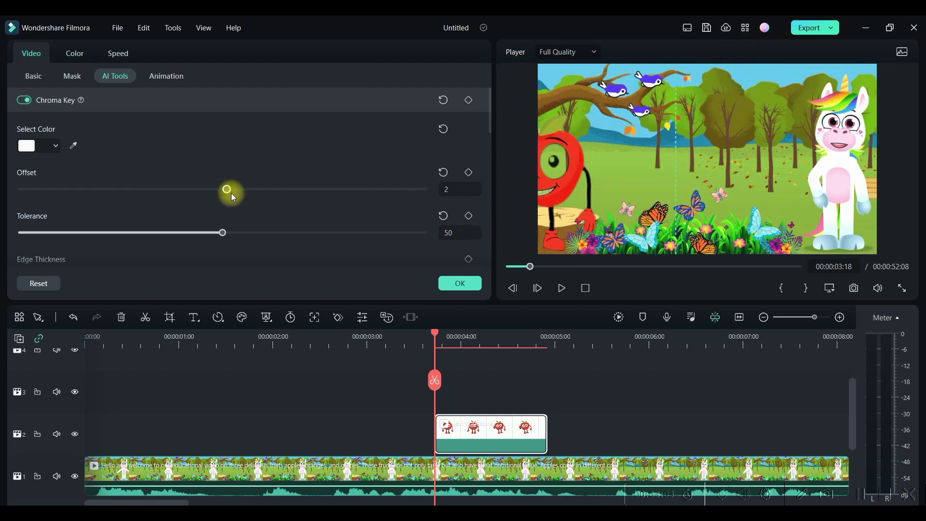
drag(588, 183, 641, 164)
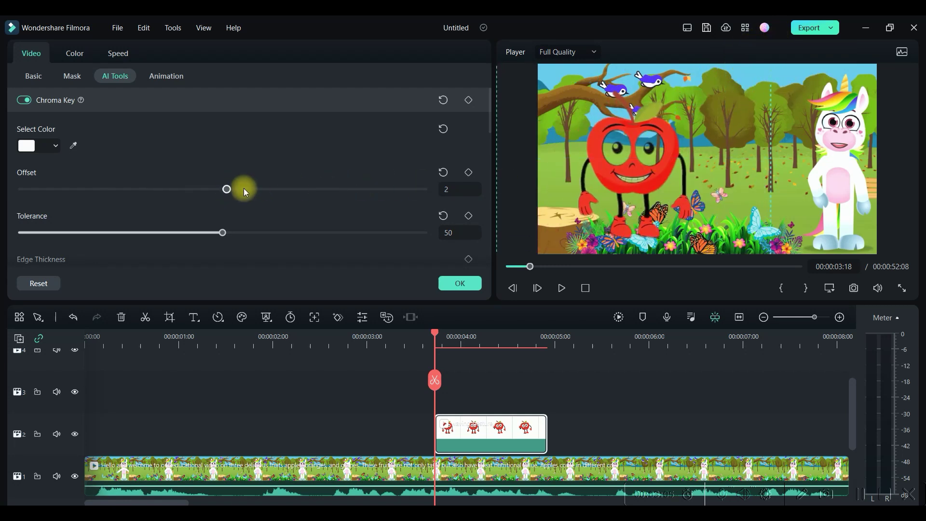
drag(244, 190, 246, 190)
click(222, 232)
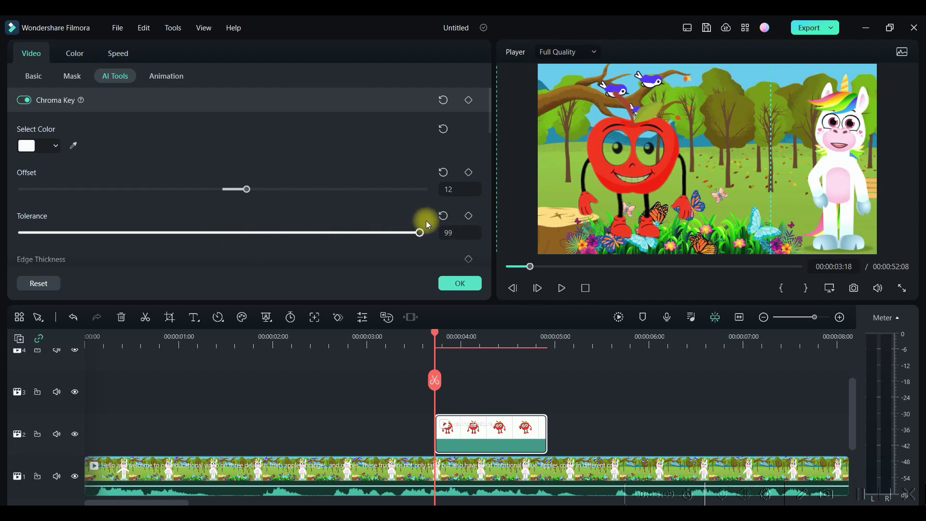
drag(675, 166, 616, 181)
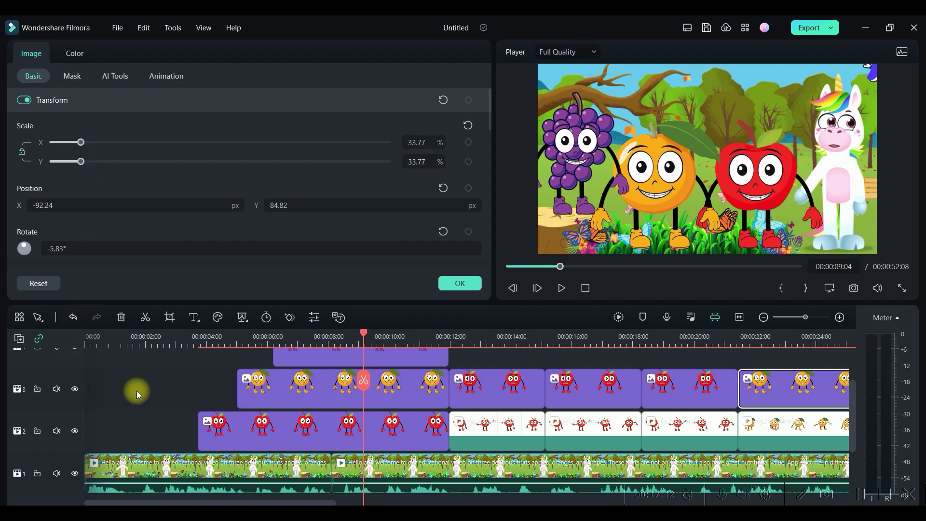
Place the Twinkle Star 5 effect on a new track and stretch it to the video's end
click(136, 390)
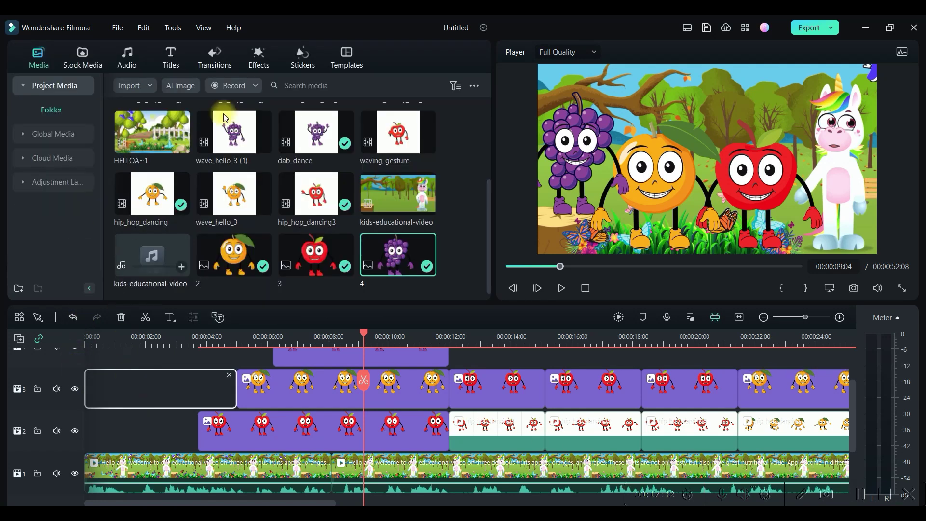
click(260, 58)
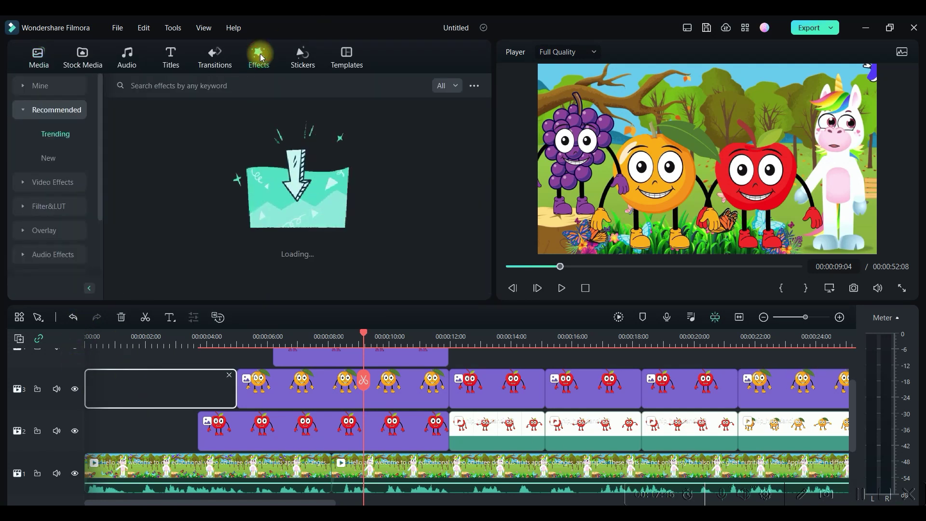
click(304, 148)
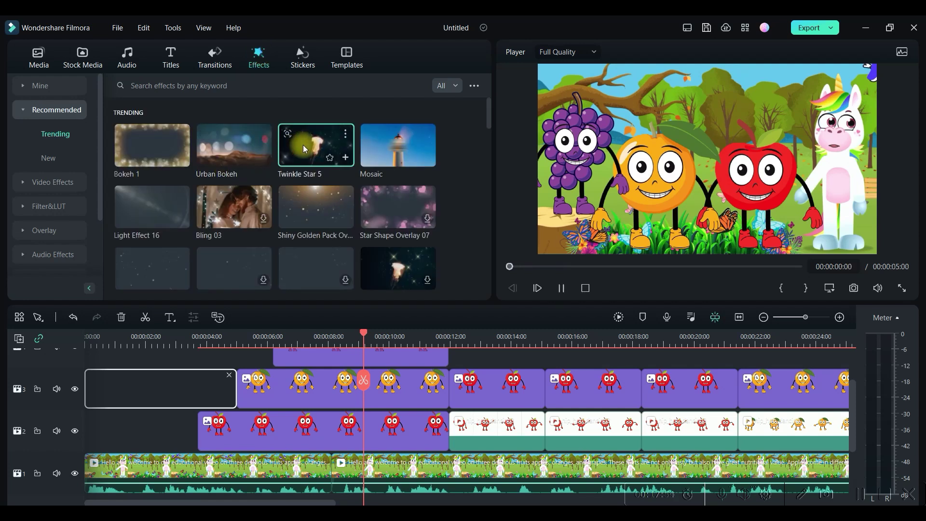
drag(304, 148, 188, 389)
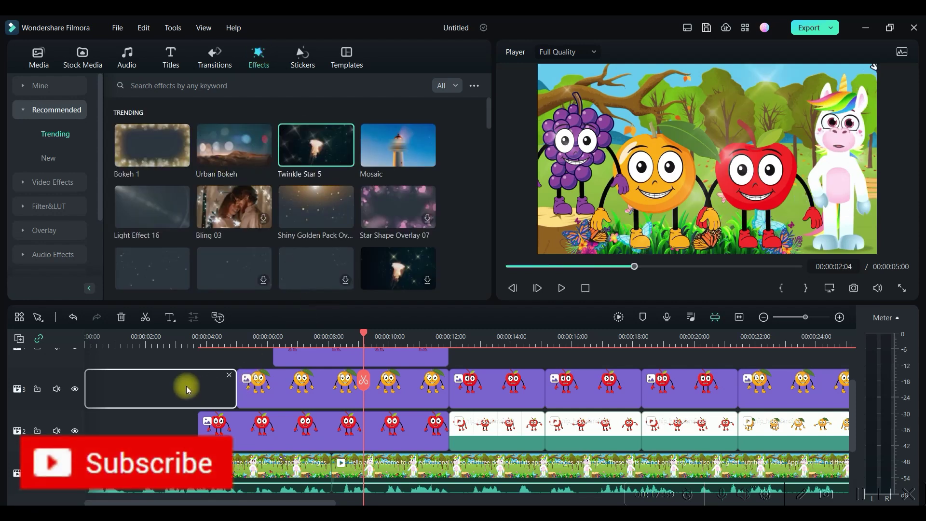
drag(341, 141, 96, 361)
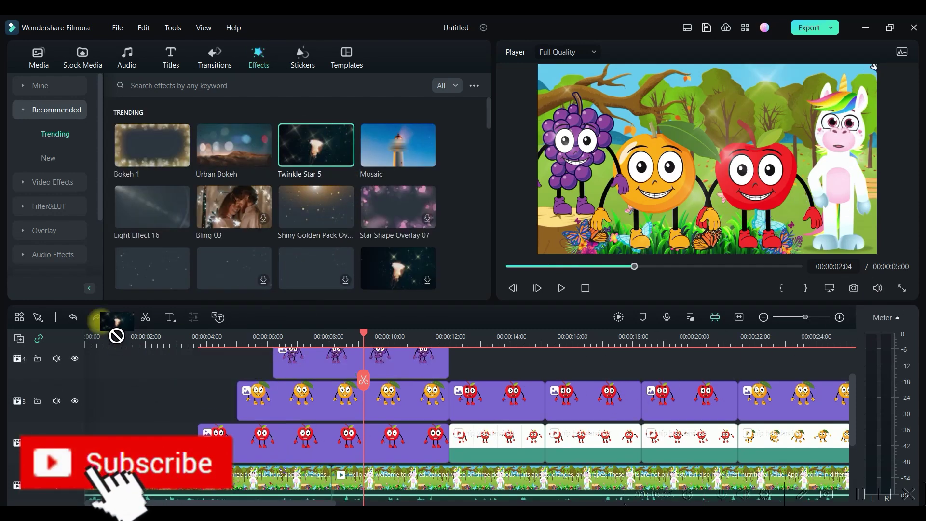
drag(97, 361, 97, 378)
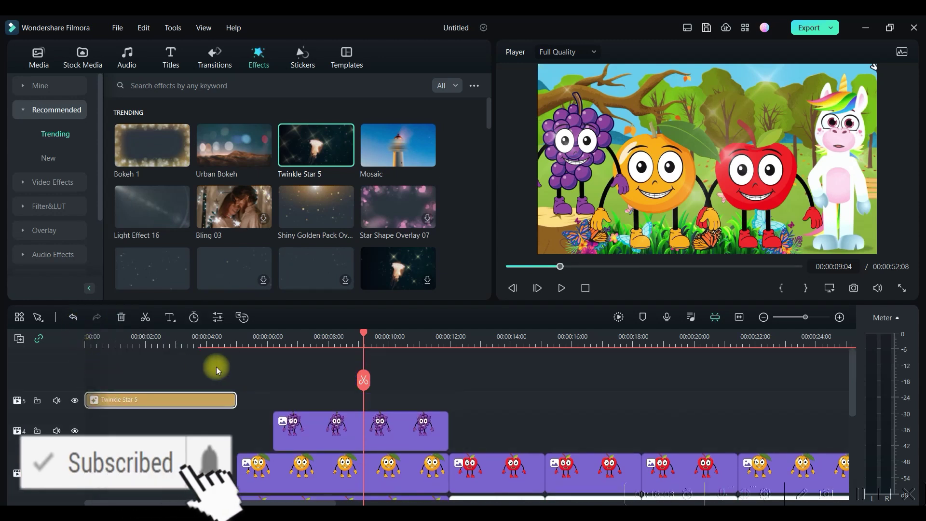
drag(234, 398, 891, 403)
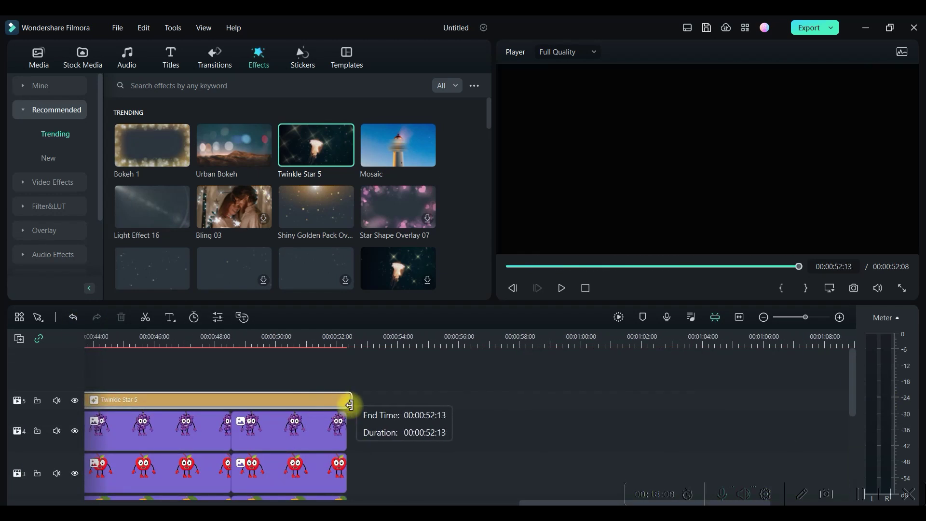
drag(891, 403, 347, 400)
Adjust the Twinkle Star 5 strength and raise its Speed to 3.86
drag(550, 503, 114, 504)
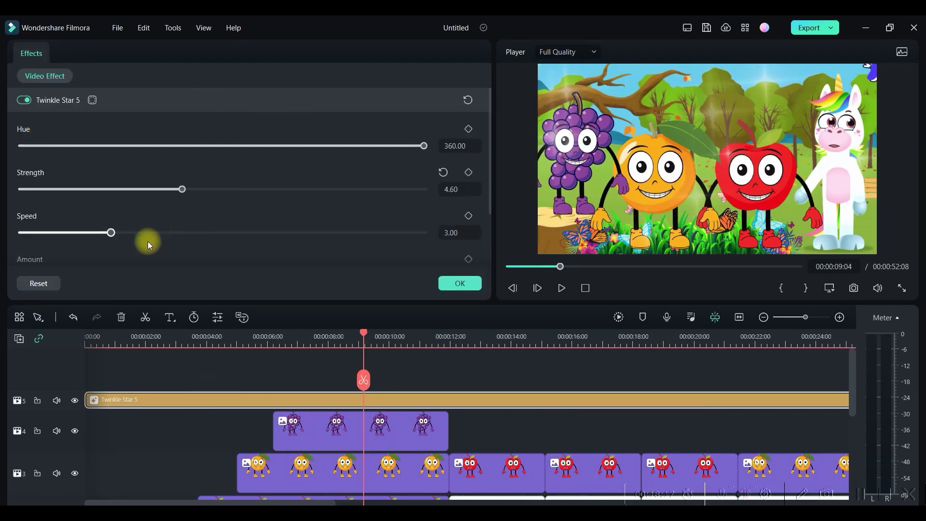
drag(112, 232, 144, 233)
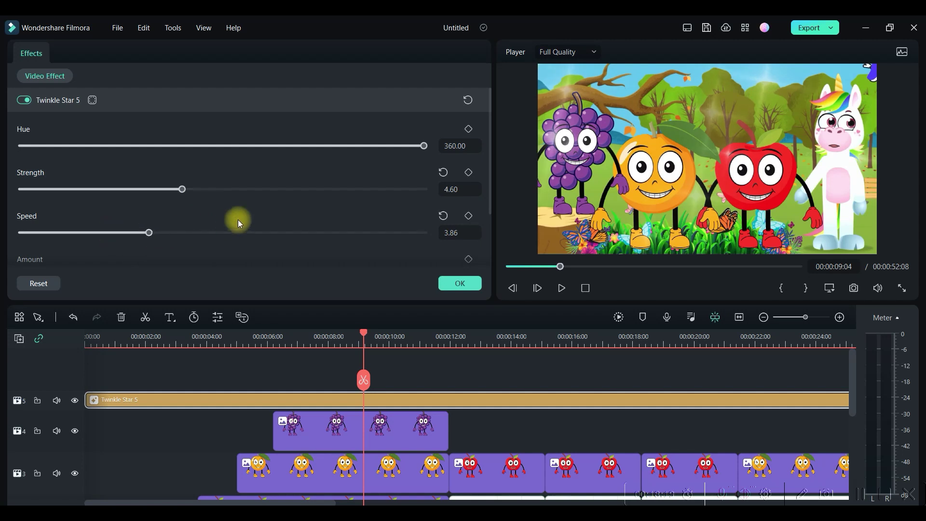
scroll(239, 221, down, 3)
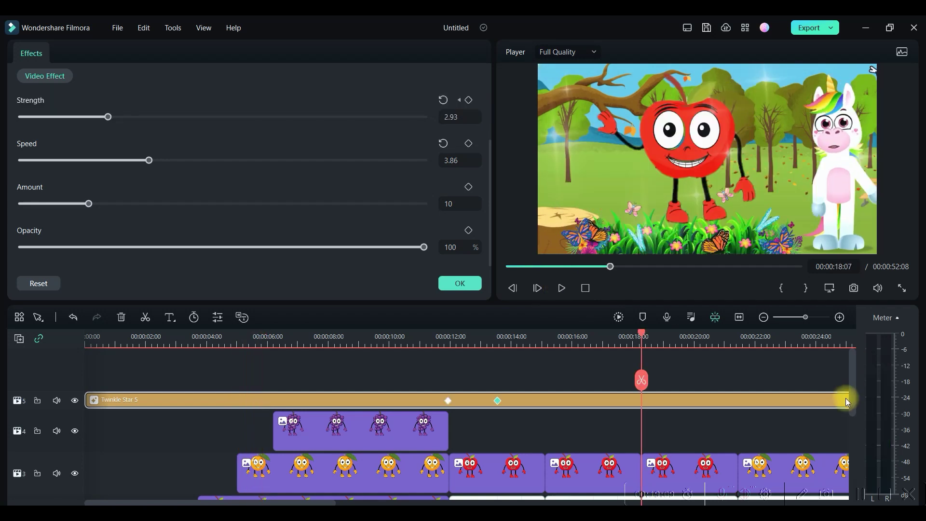
drag(848, 400, 875, 477)
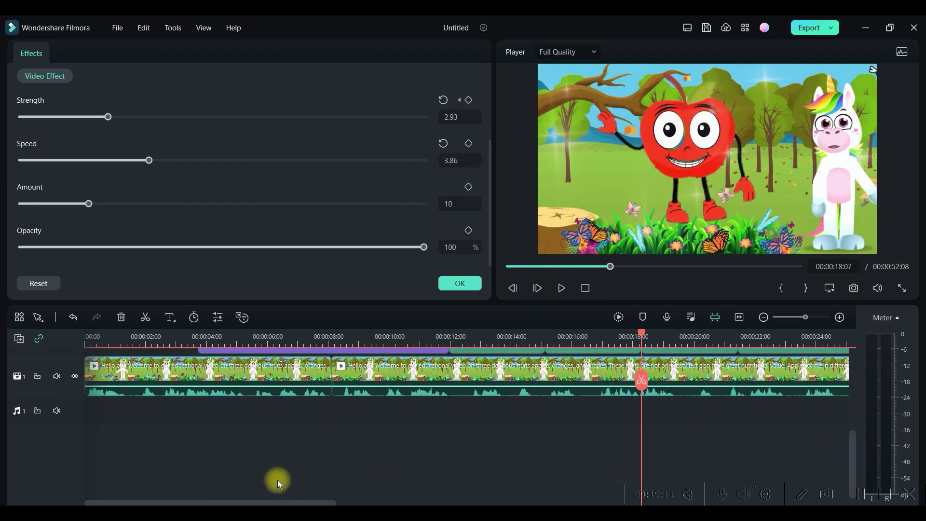
Search the music library for 'Happy' and add Joyful Electronica Travel to the music track start
click(152, 438)
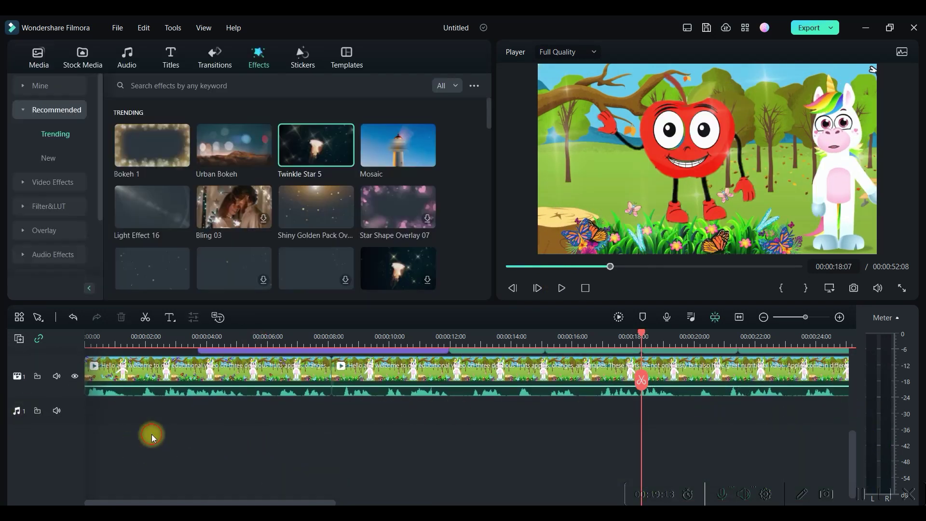
click(133, 57)
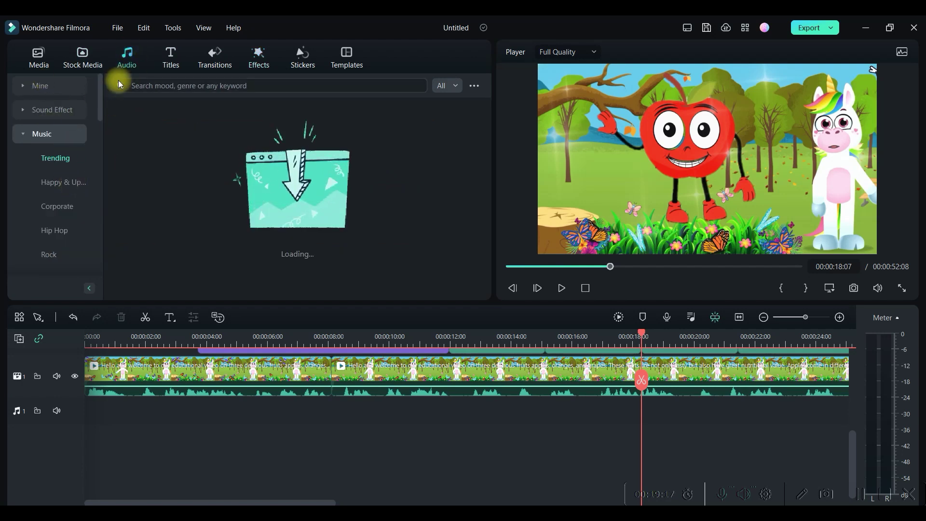
click(221, 85)
text(Happy)
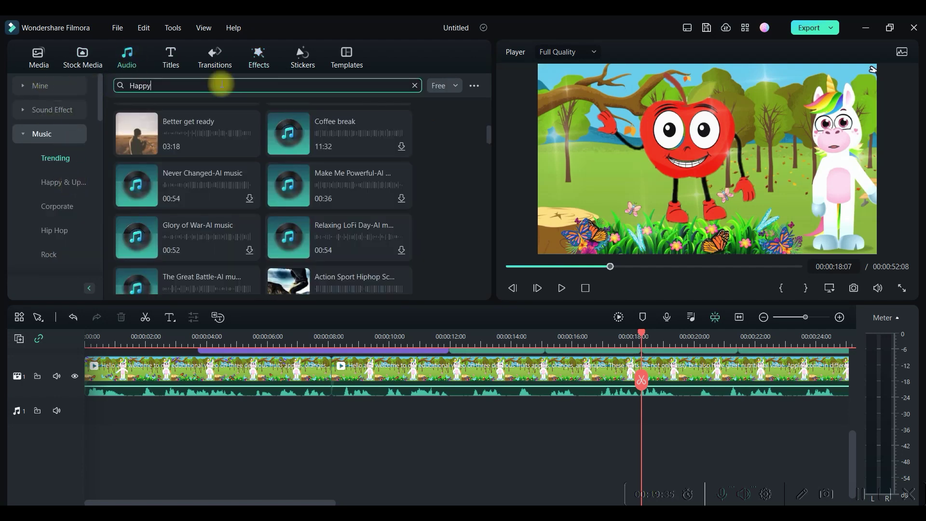
key(Return)
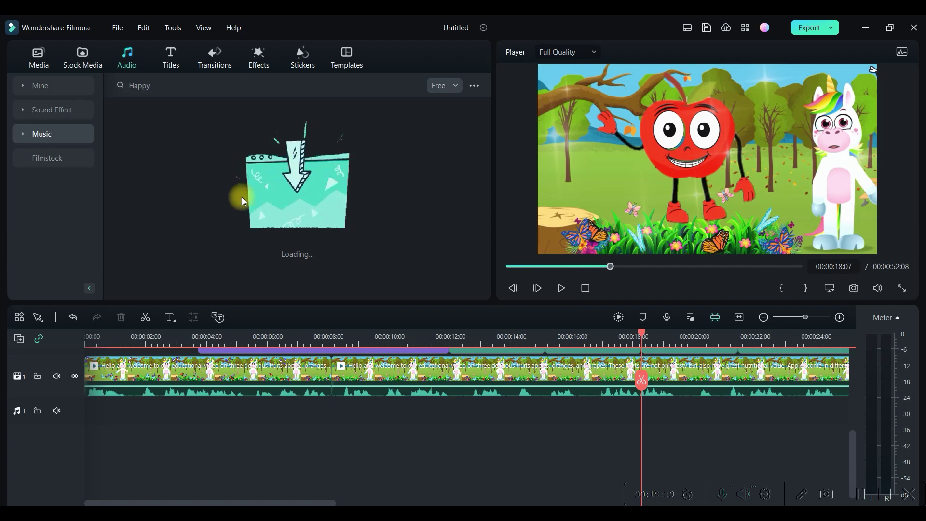
mouse_move(186, 131)
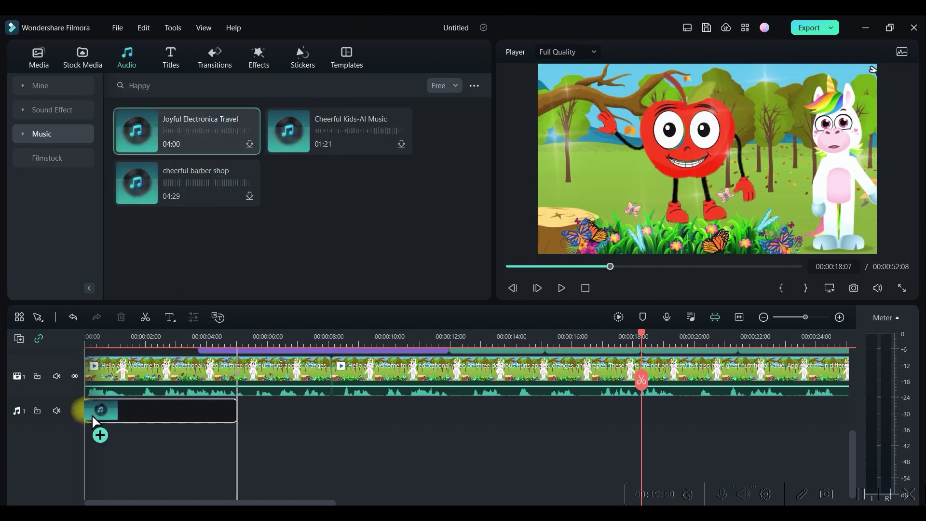
drag(180, 410, 92, 415)
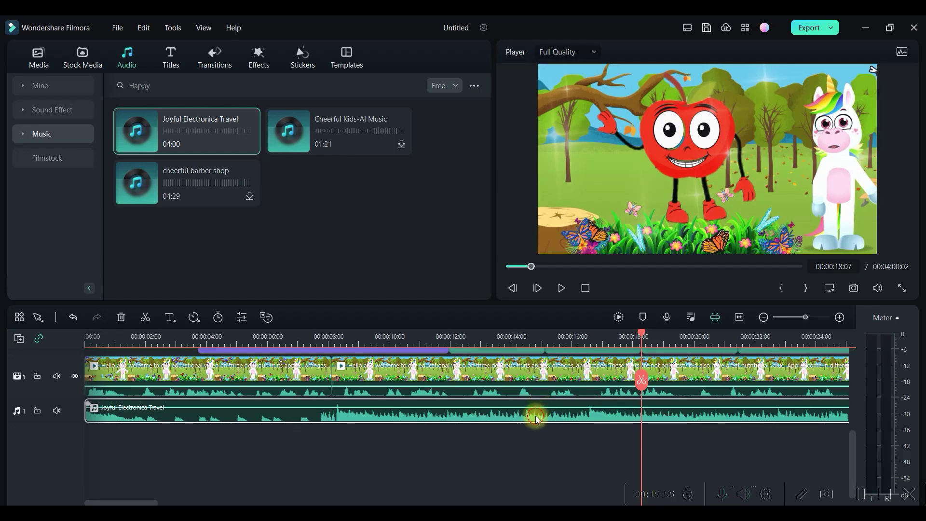
Lower the music volume to about -22 dB and add a fade in and fade out
double_click(537, 417)
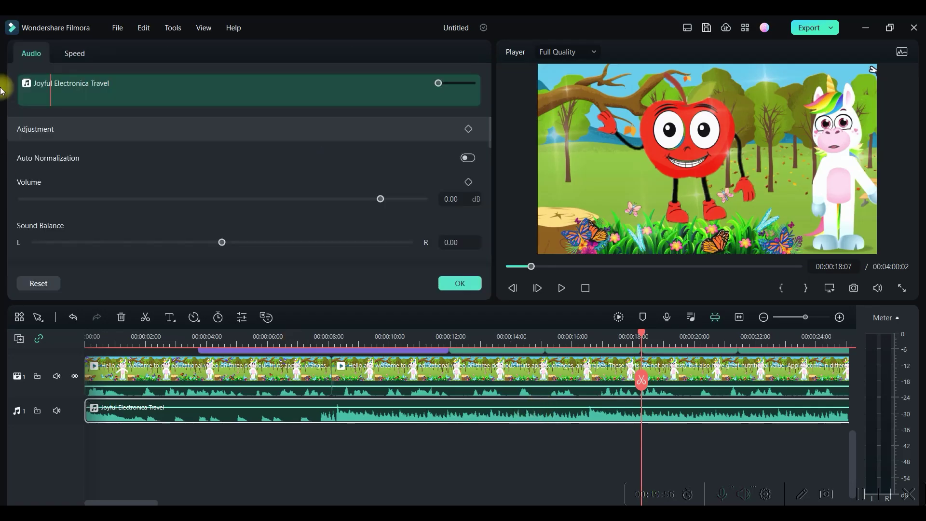
drag(380, 199, 309, 199)
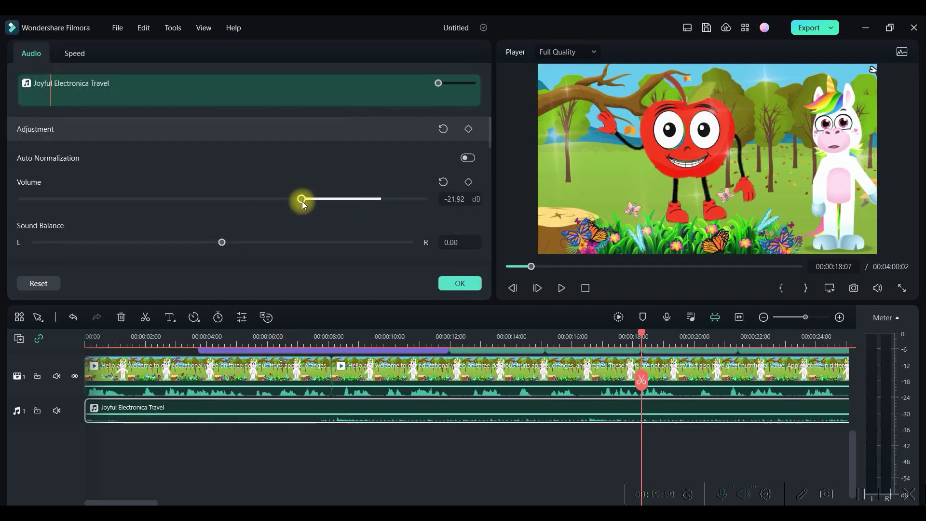
scroll(143, 246, down, 3)
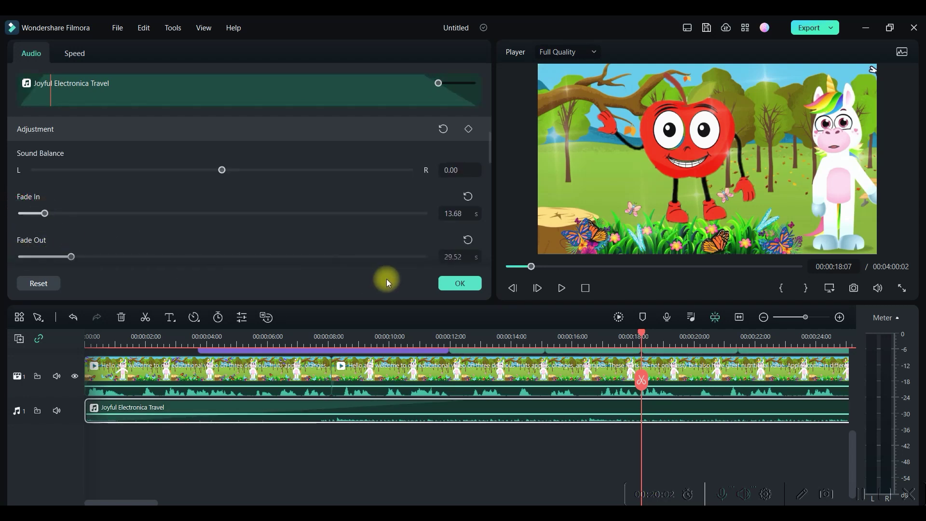
click(459, 283)
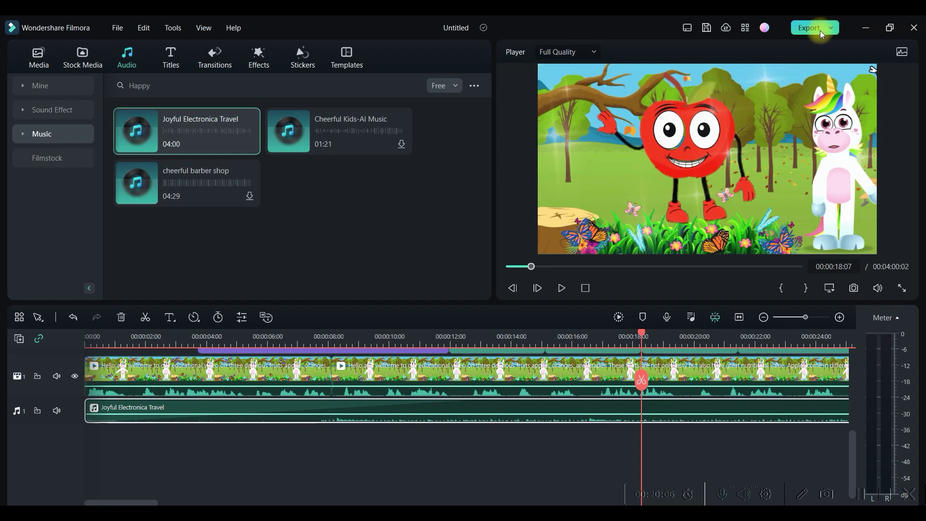
click(819, 31)
click(589, 166)
click(648, 51)
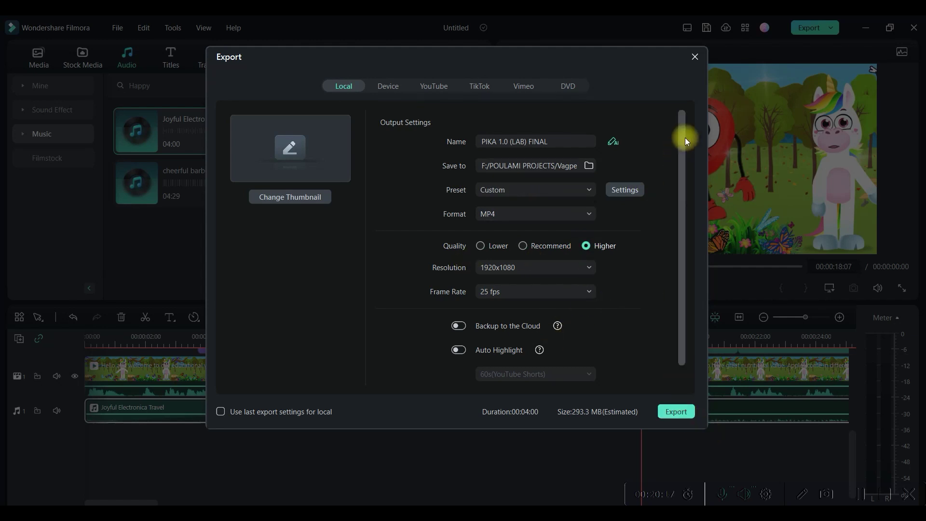
click(695, 57)
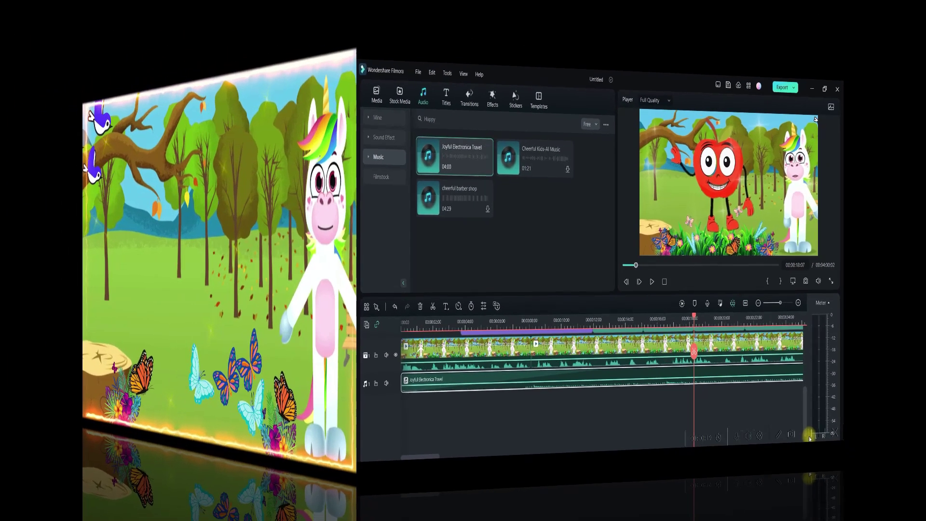